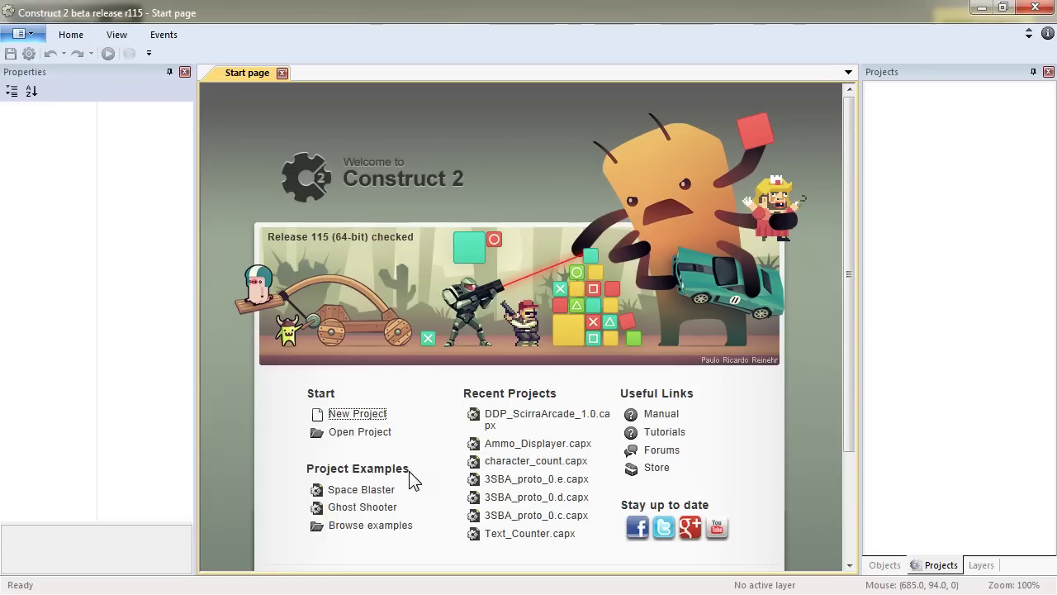
Step: Open the Space Blaster example to look over its Game layout, and close the project
click(361, 490)
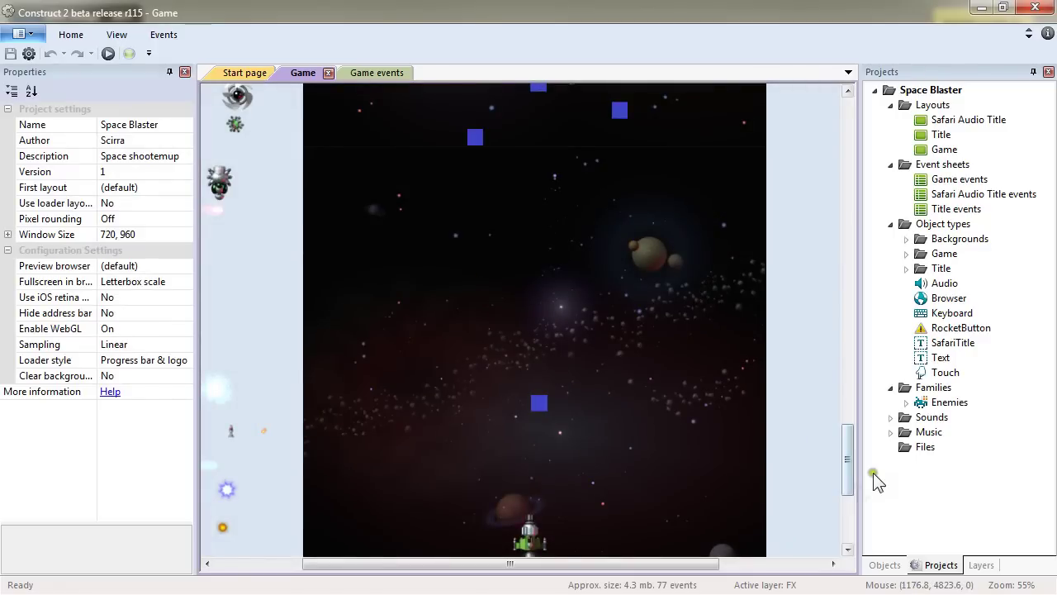
drag(847, 479, 844, 342)
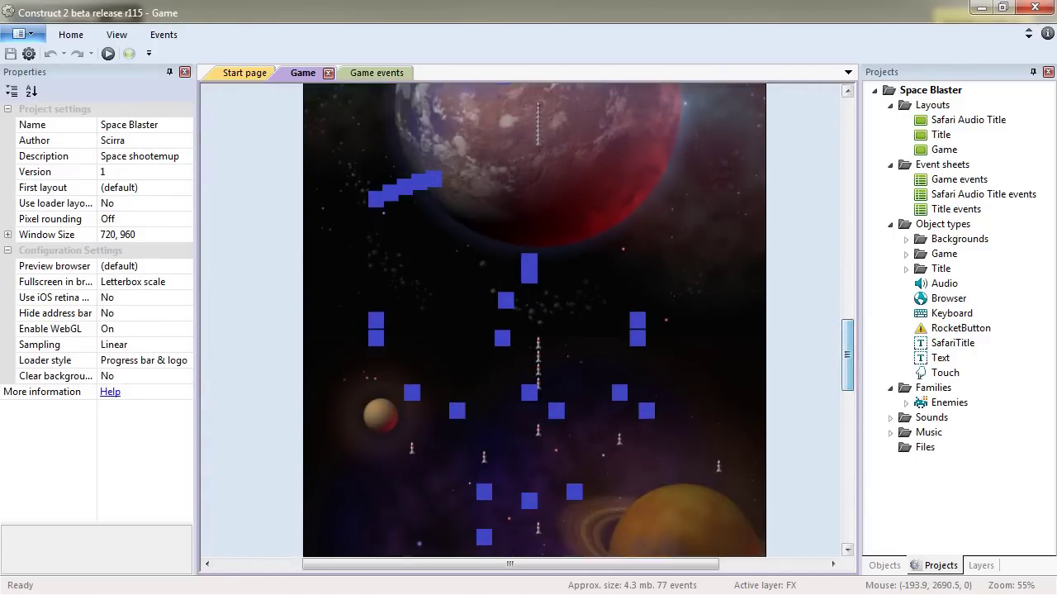
right_click(932, 90)
click(961, 97)
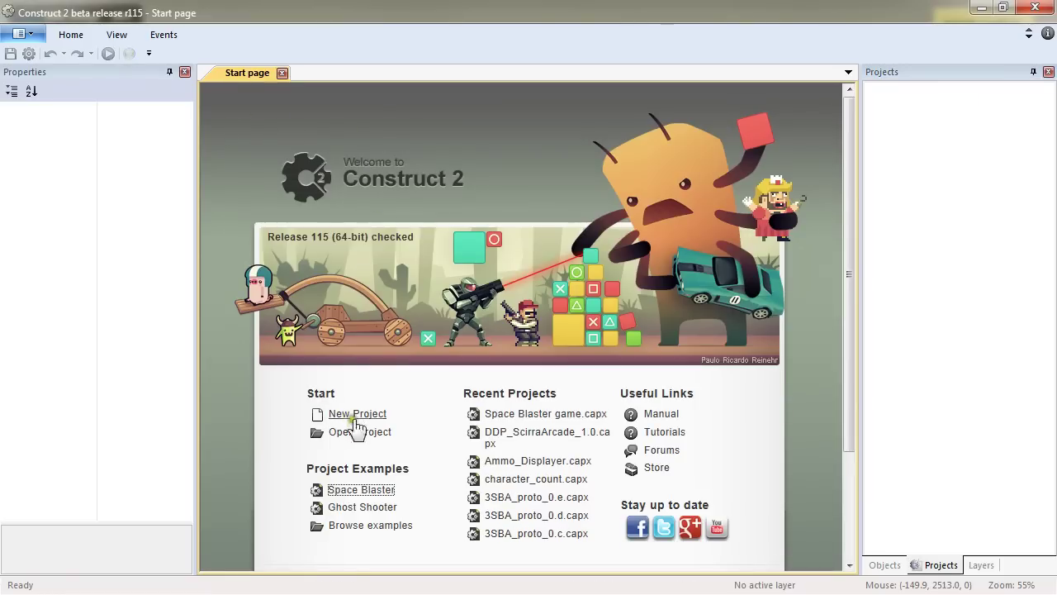
Step: Create a new empty project and display its project settings
click(356, 414)
click(621, 469)
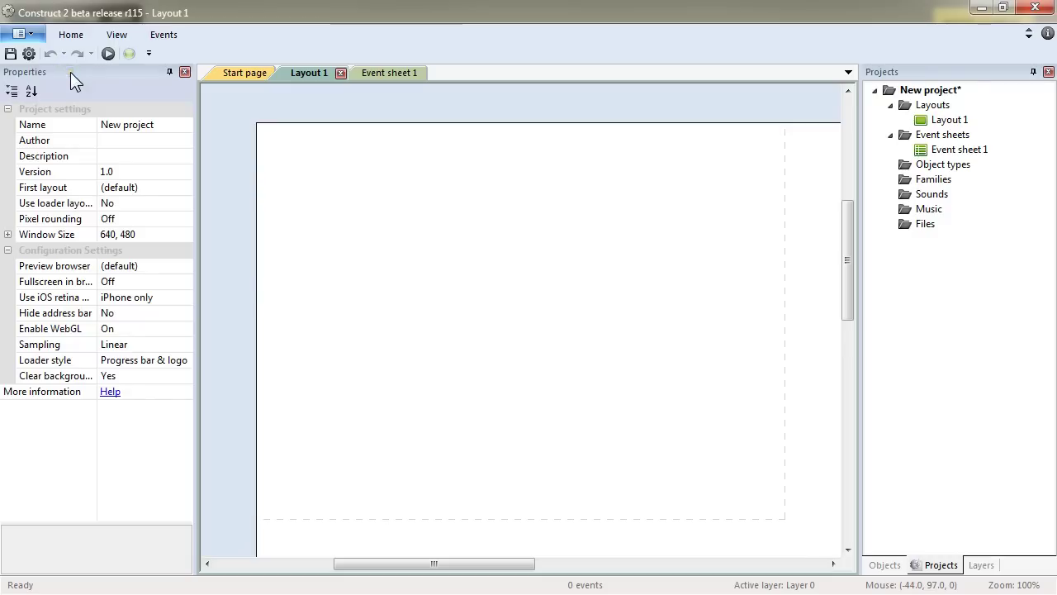
click(941, 90)
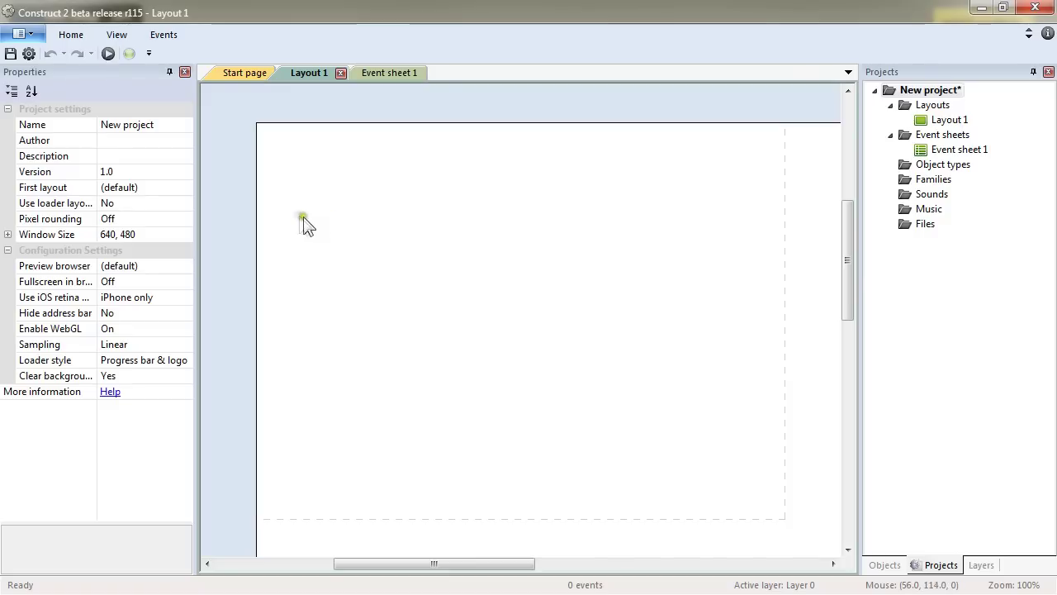
Step: Review the General, HTML5 exporter, Backup and Manual preferences, and leave them without saving changes
click(29, 33)
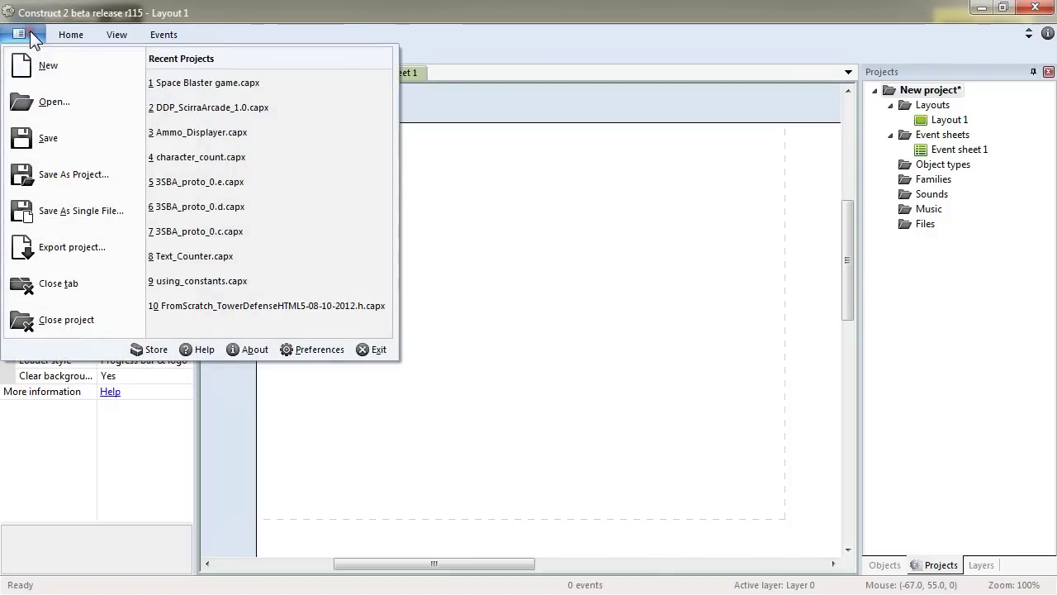
click(318, 347)
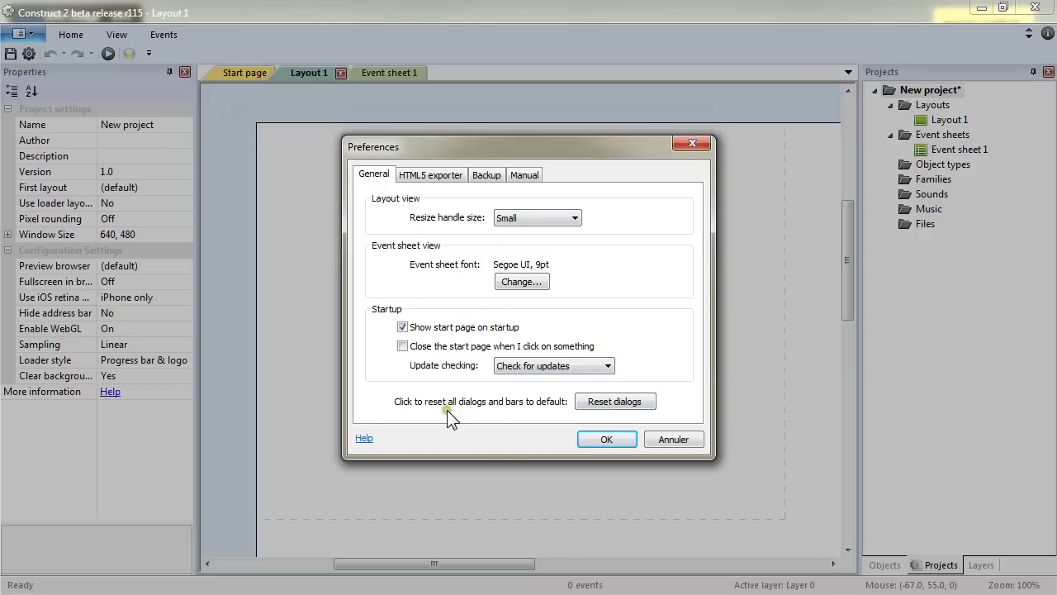
key(ctrl+Tab)
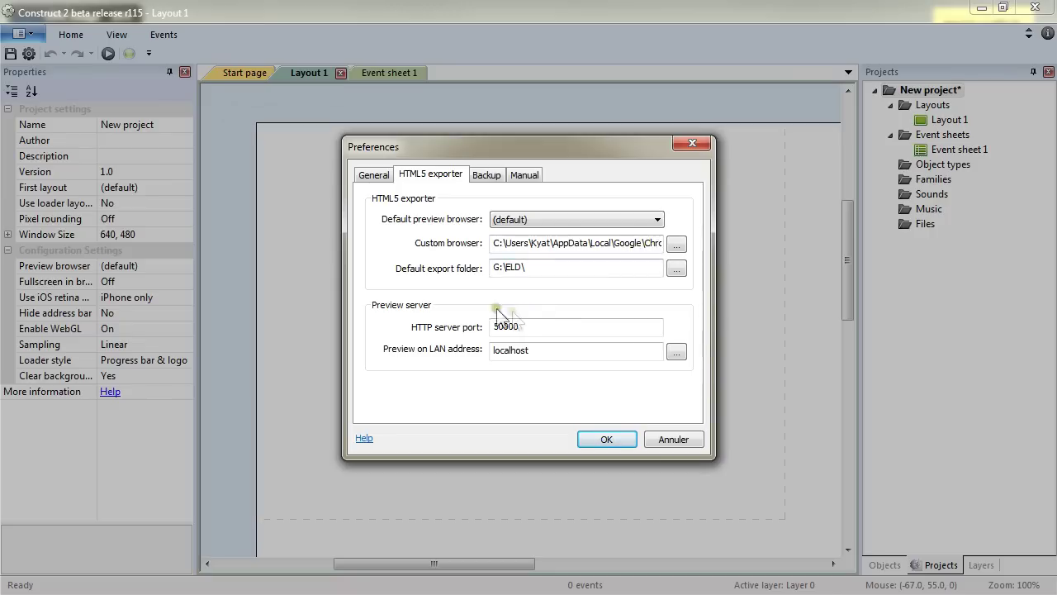
drag(525, 267, 521, 267)
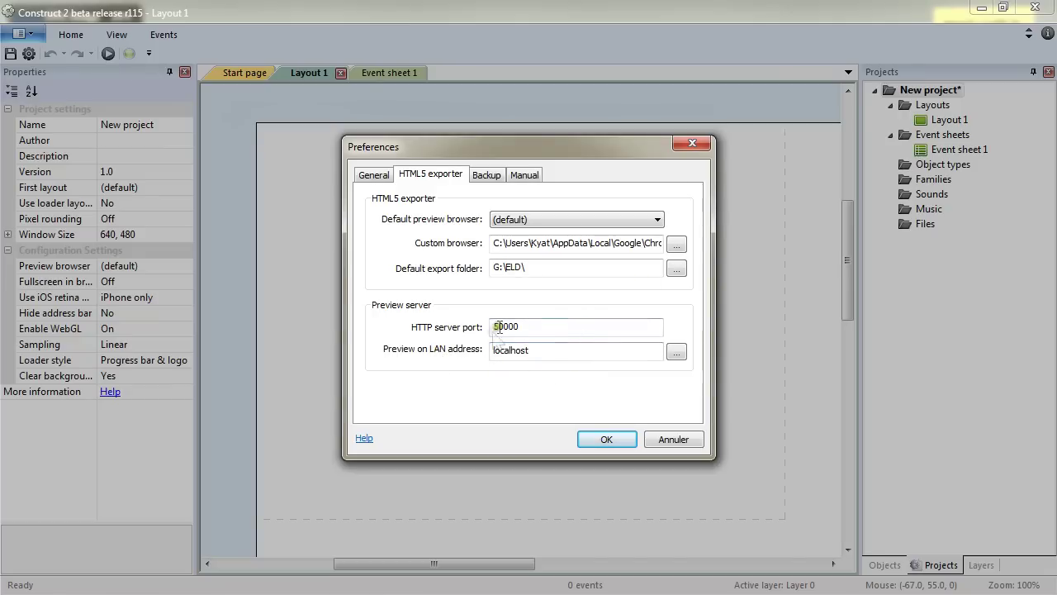
click(485, 176)
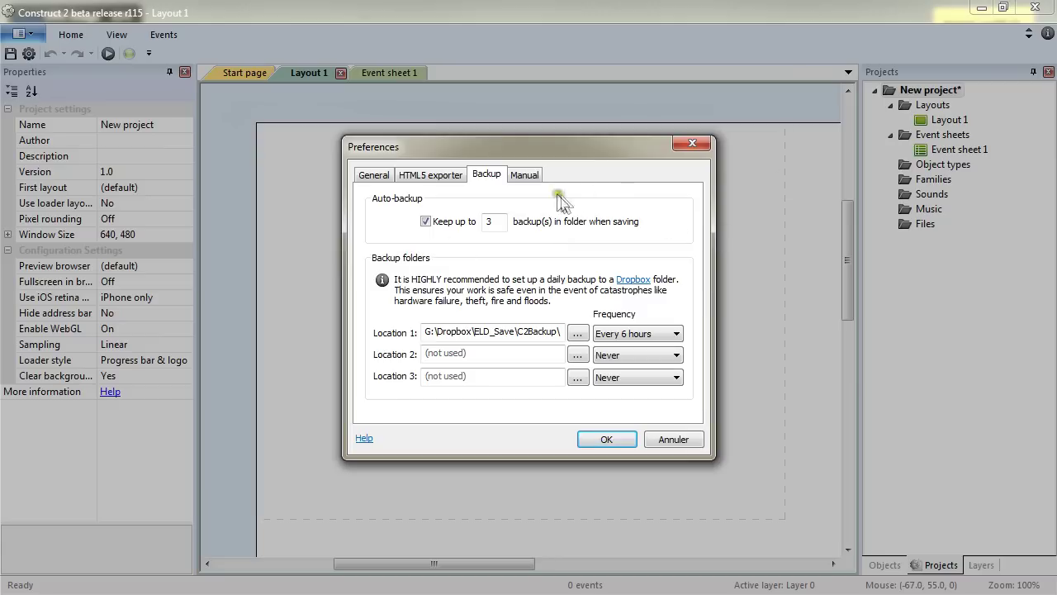
click(529, 177)
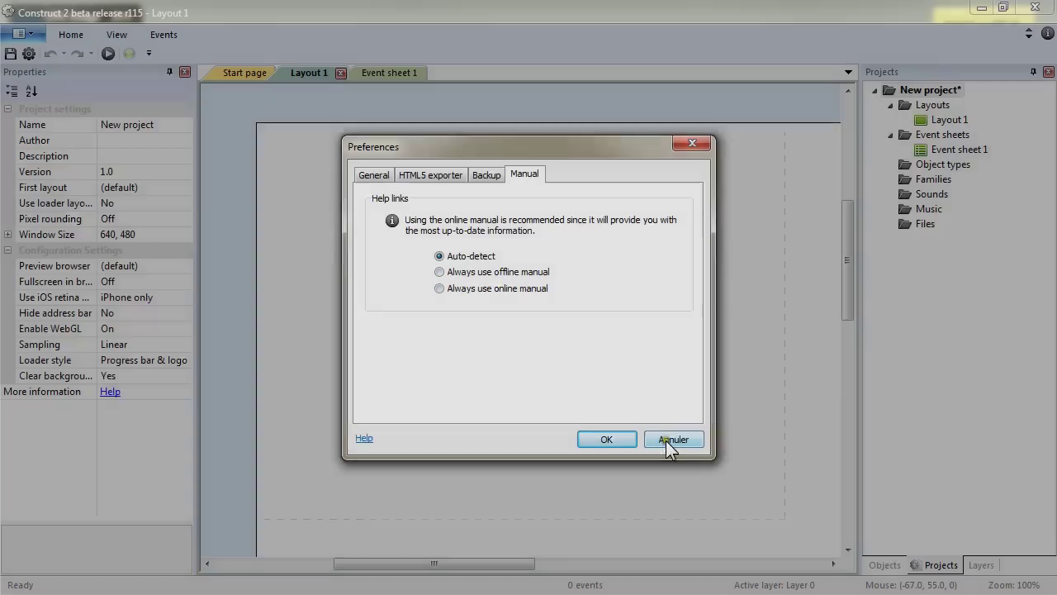
click(667, 439)
click(311, 97)
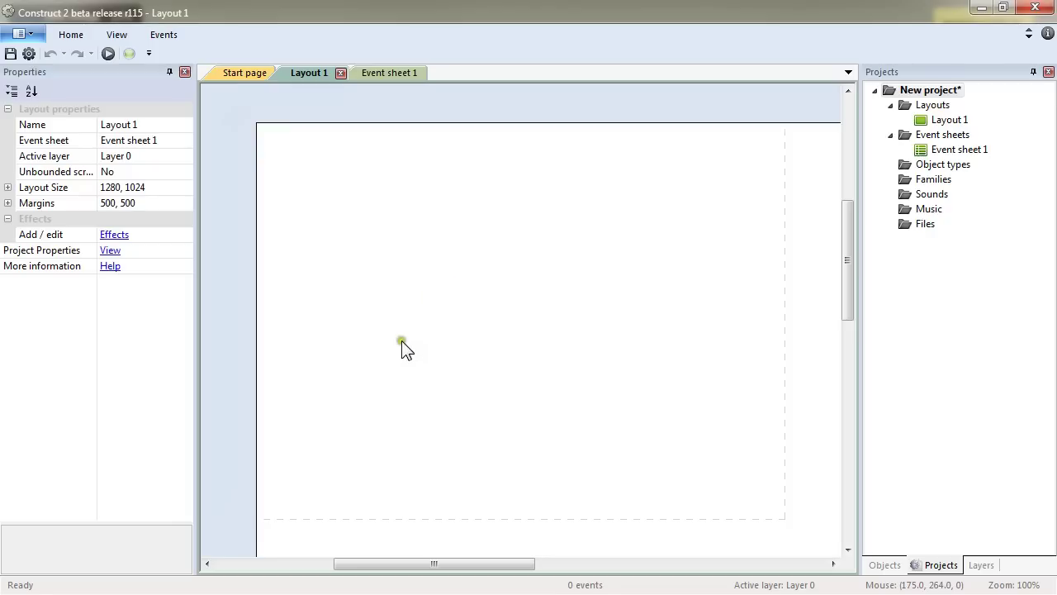
double_click(427, 275)
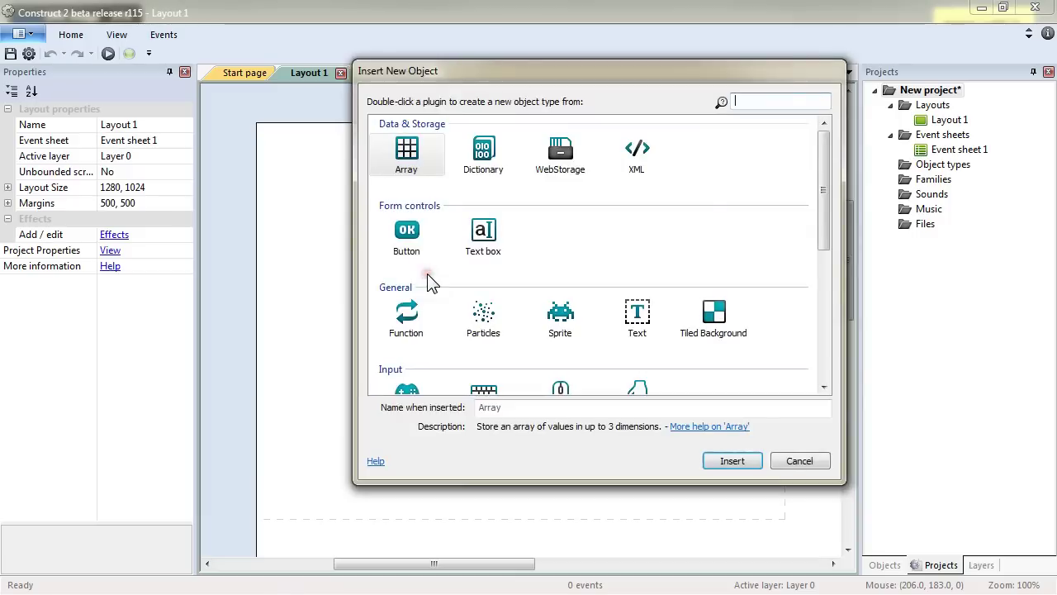
click(799, 461)
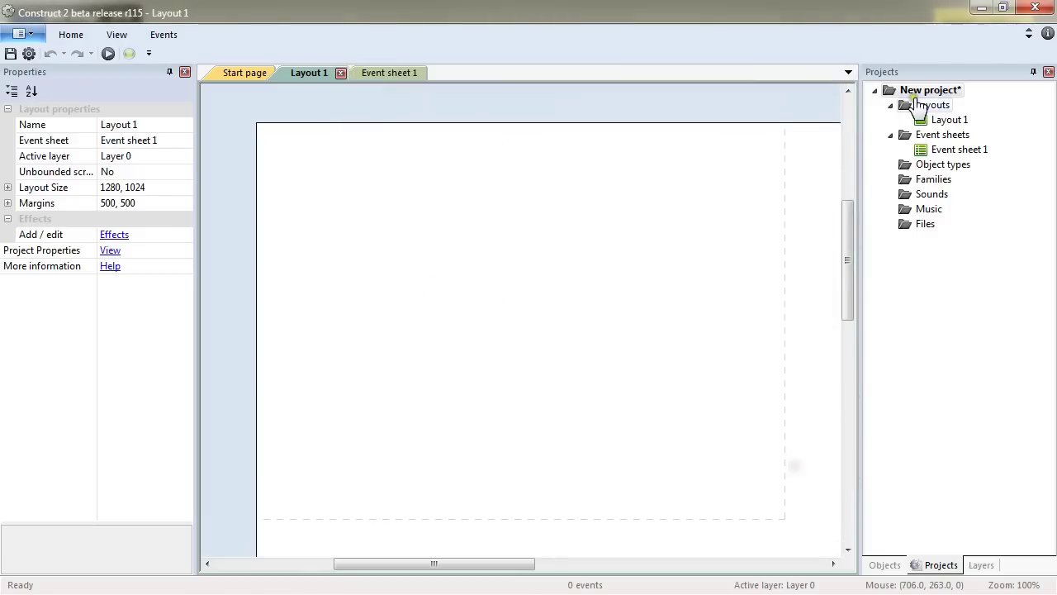
Step: Insert a new Sprite object type into the project and place it at about 219, 170 in Layout 1
right_click(933, 169)
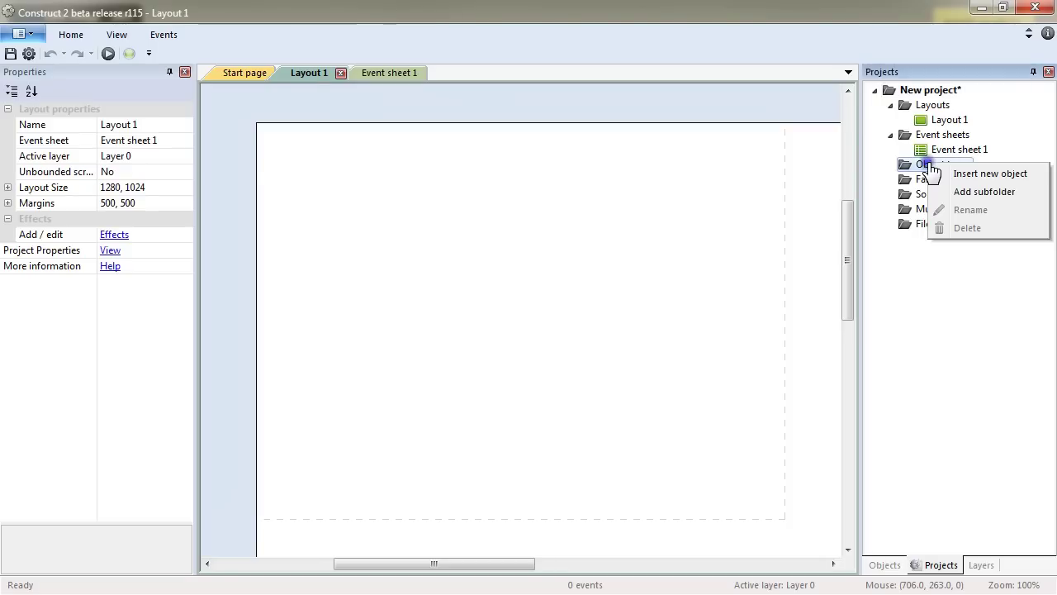
click(956, 175)
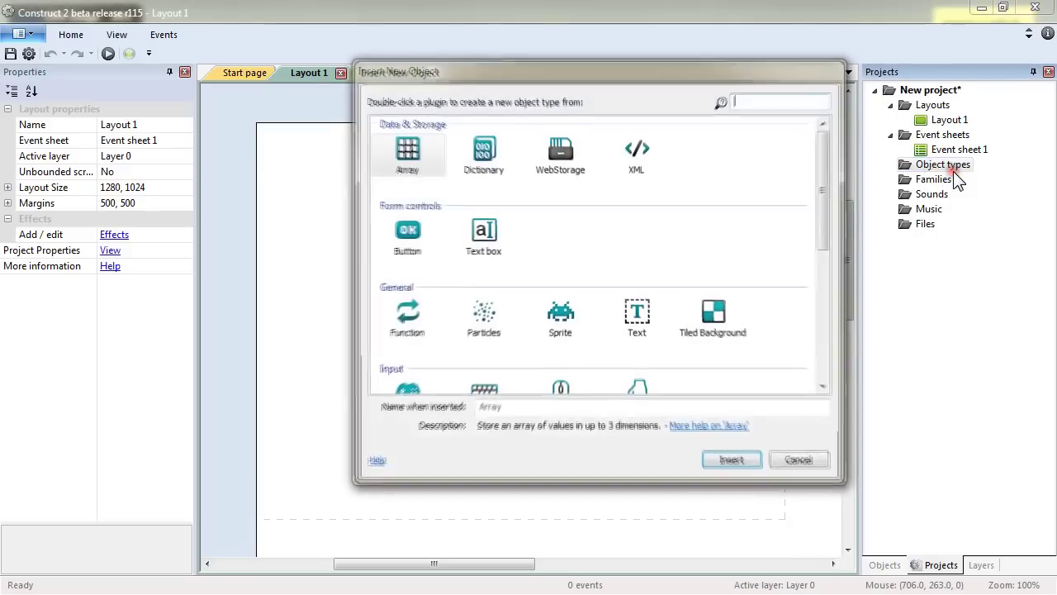
drag(582, 78, 562, 84)
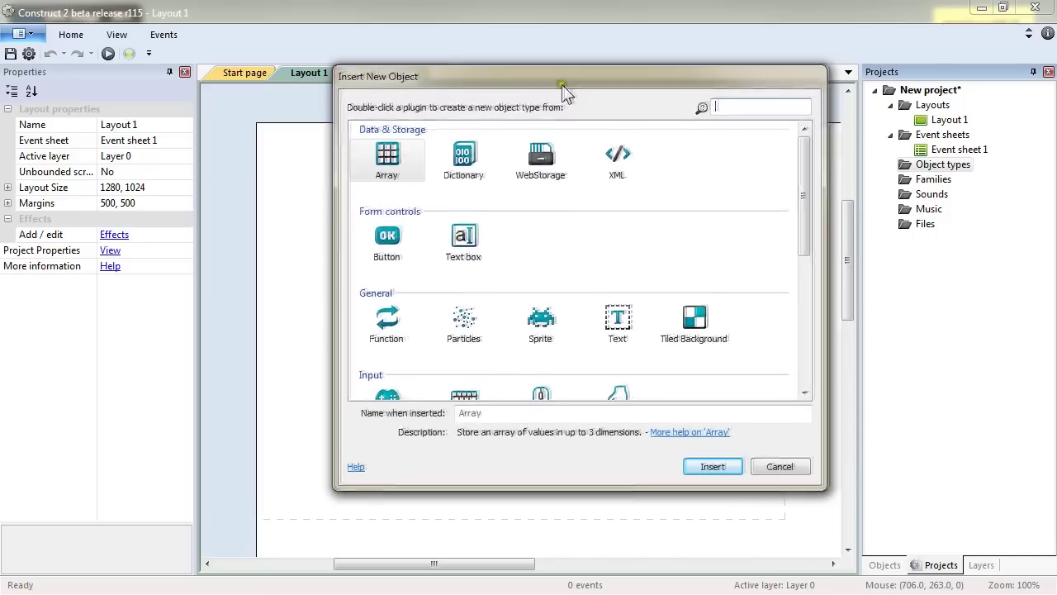
click(539, 331)
click(717, 468)
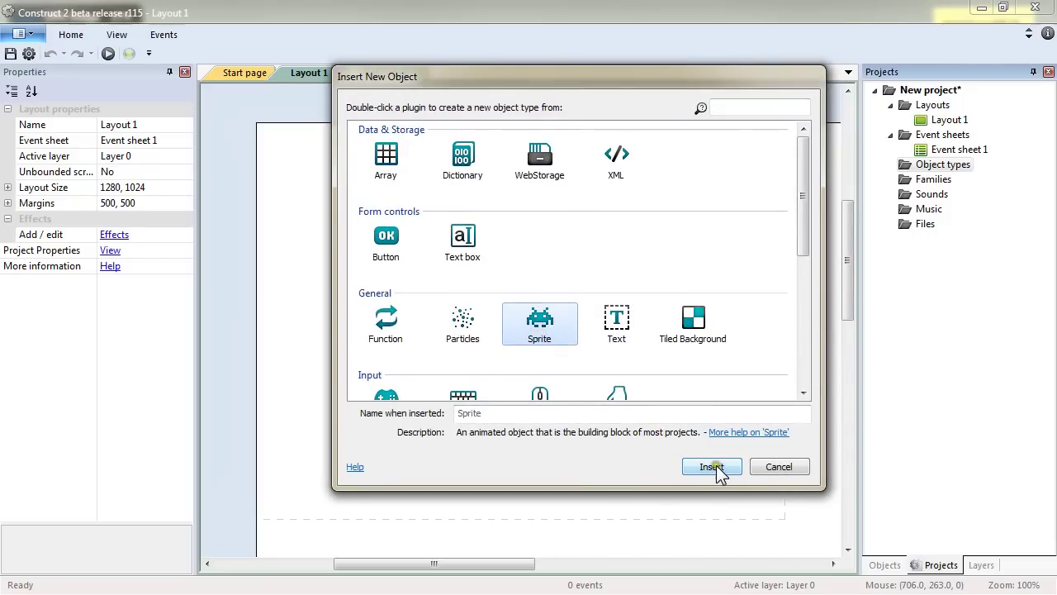
click(715, 469)
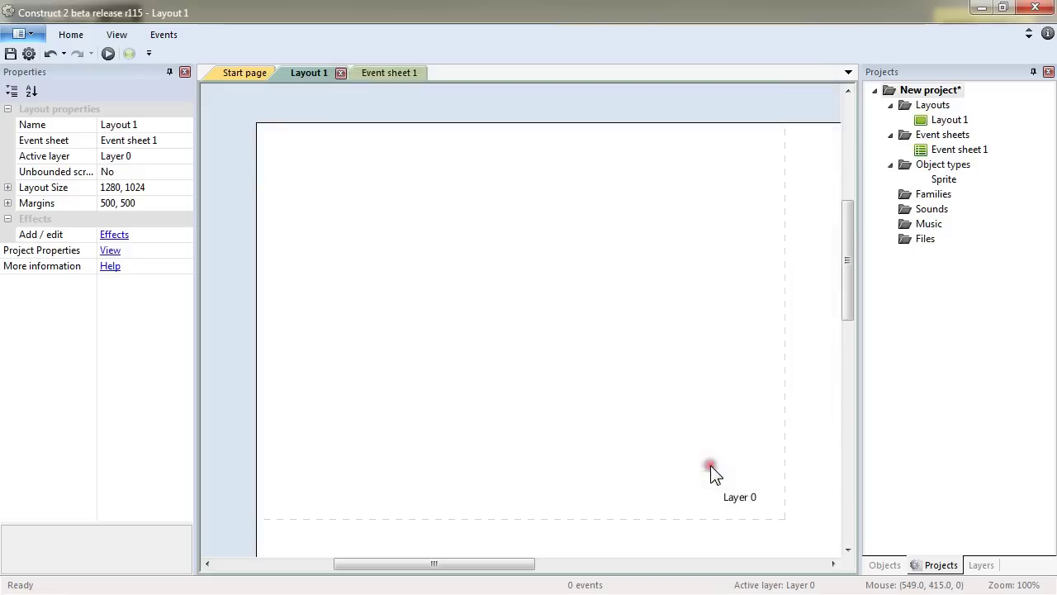
click(437, 263)
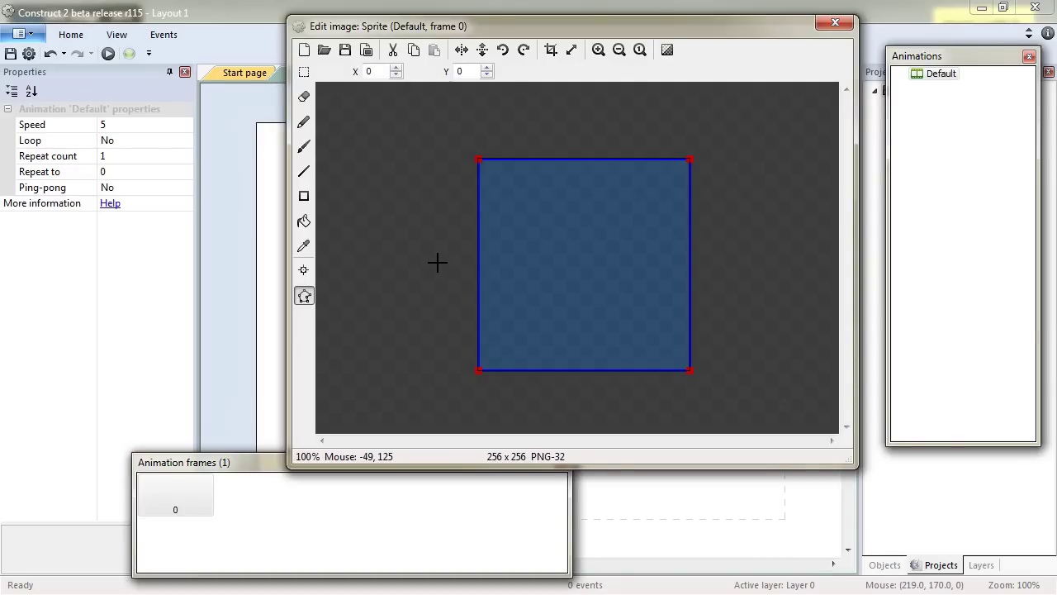
Step: Load Black16.png as the sprite's image and move the sprite to about 343, 118 in the layout
click(324, 50)
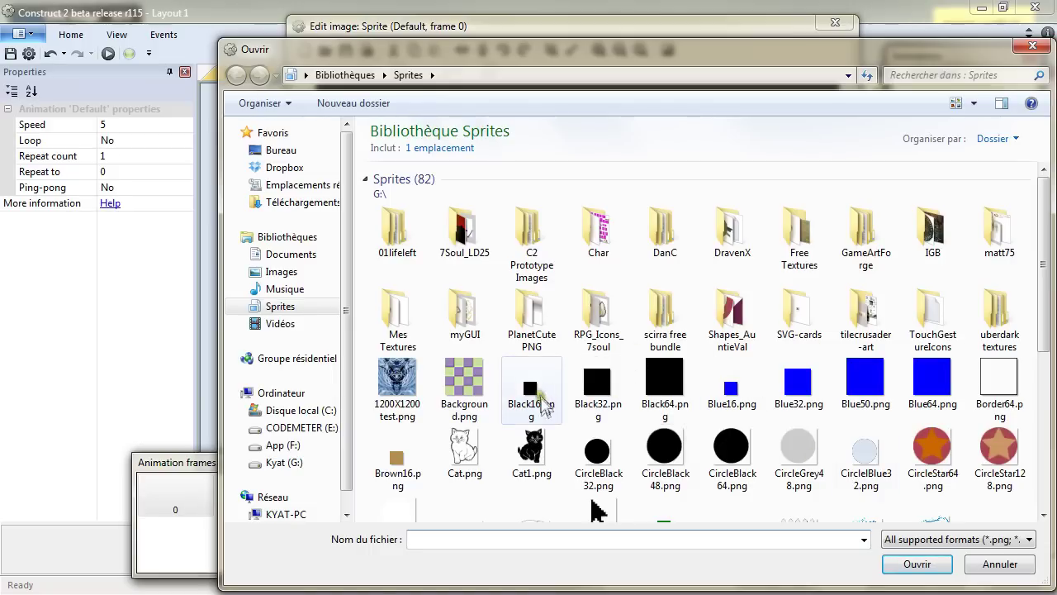
mouse_move(535, 400)
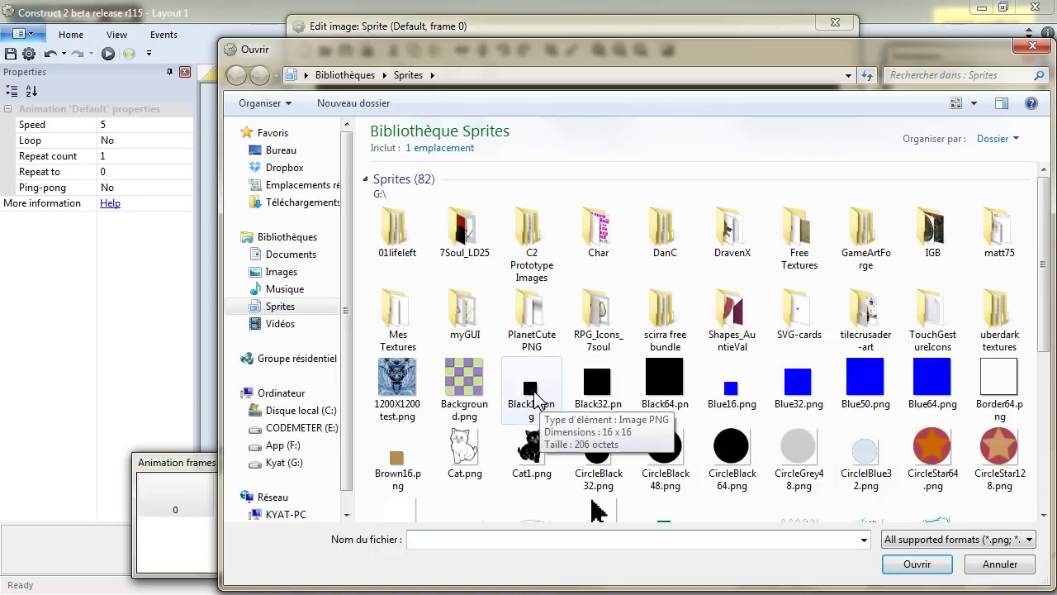
click(534, 394)
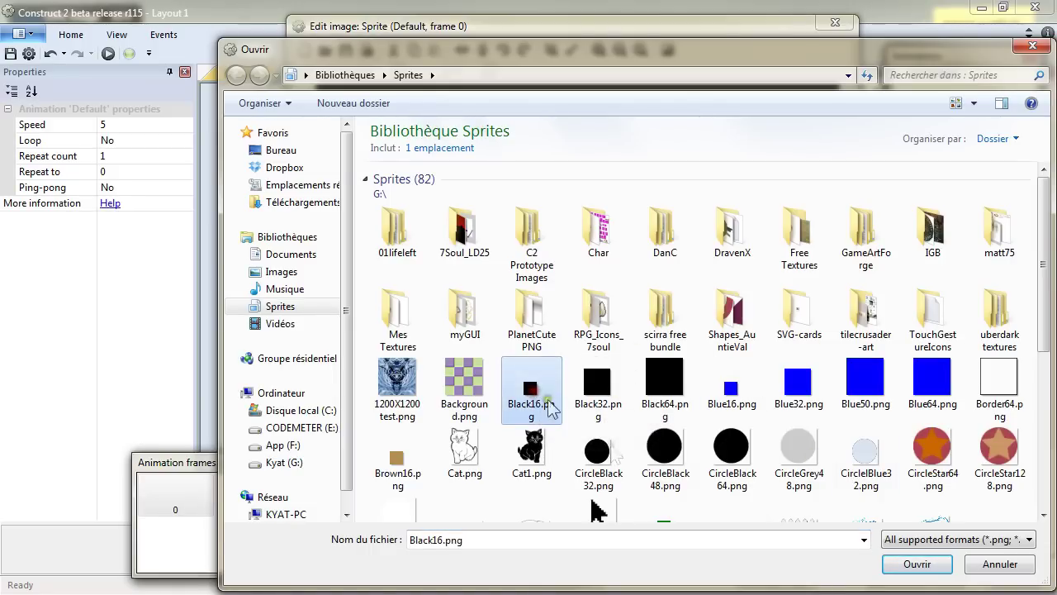
click(905, 564)
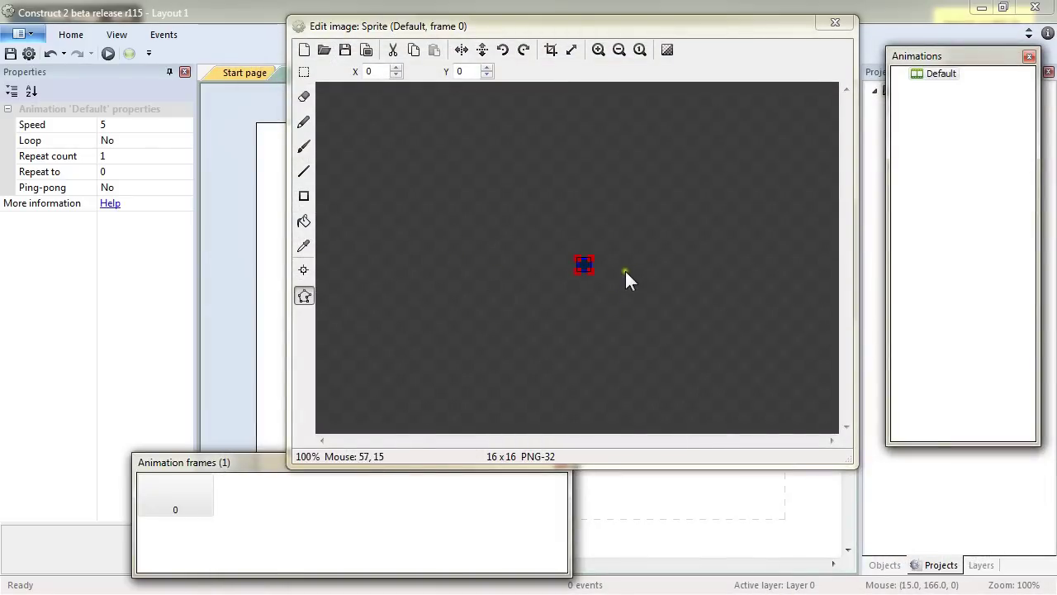
click(847, 22)
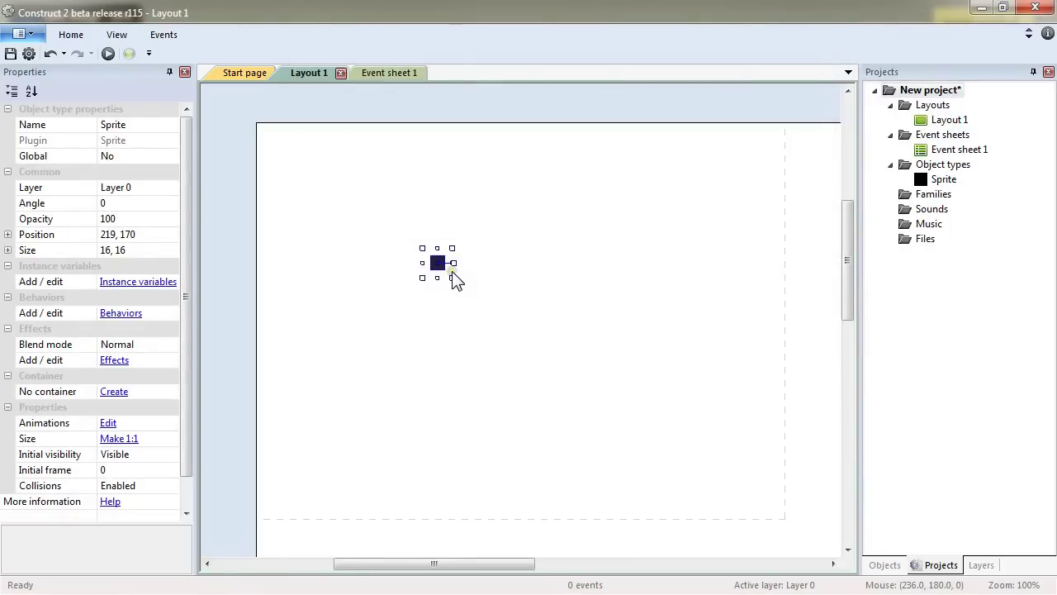
drag(439, 266, 391, 177)
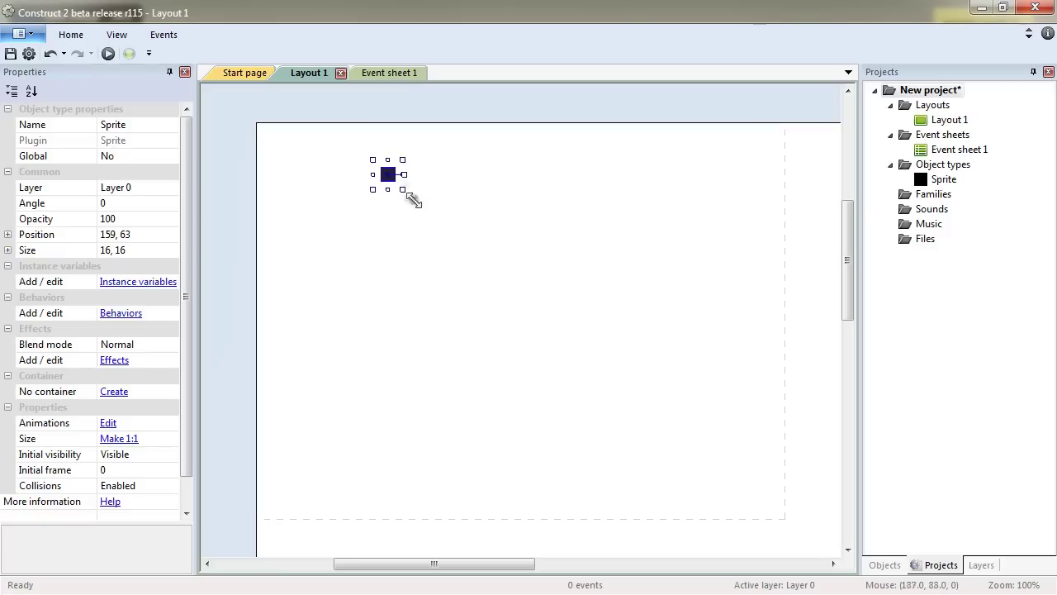
drag(392, 176, 543, 221)
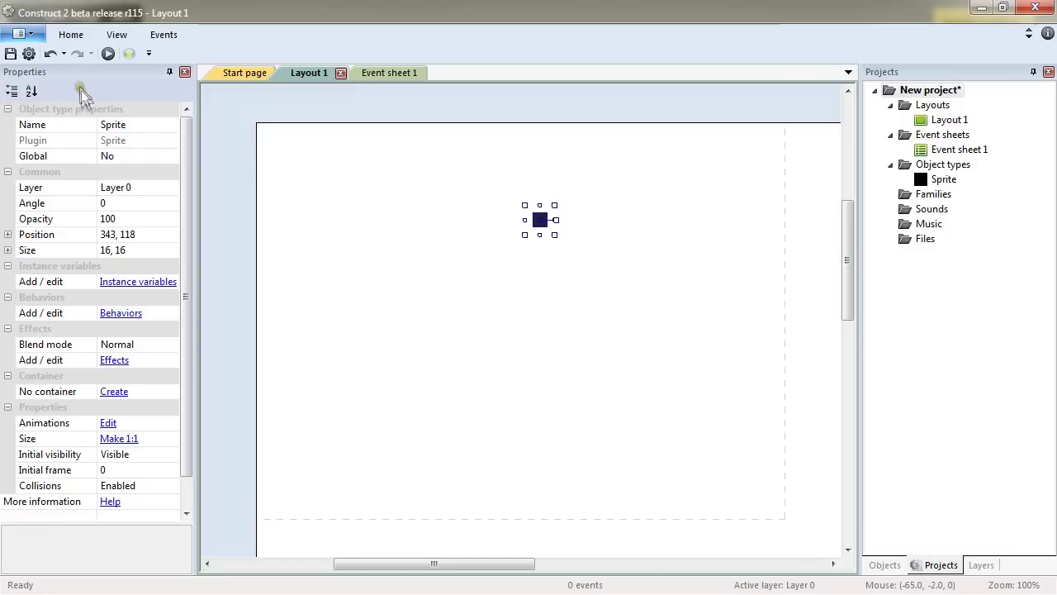
Step: Rename the black square sprite as Platform
click(85, 130)
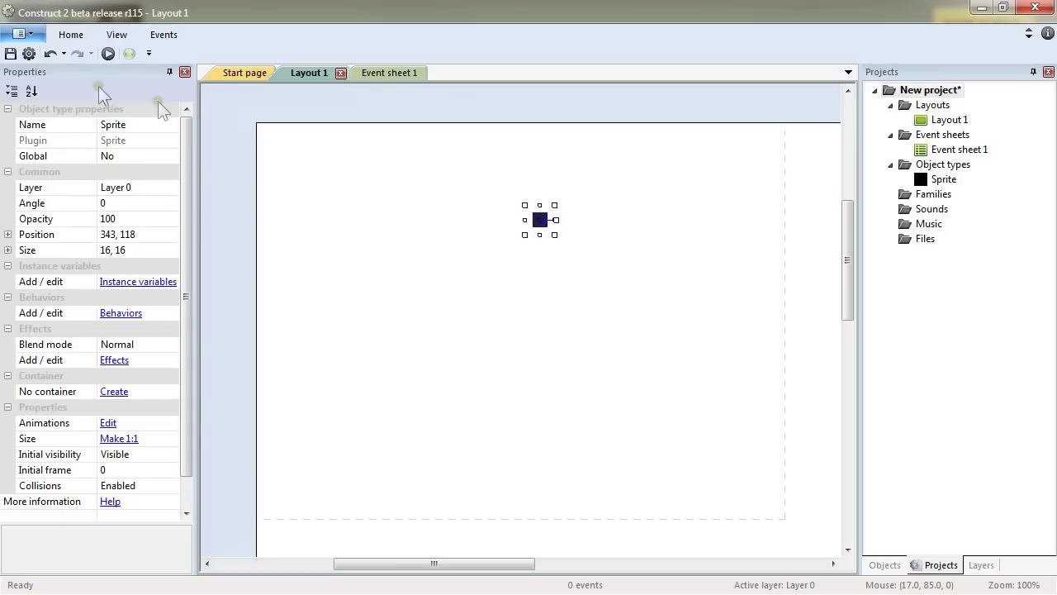
click(118, 125)
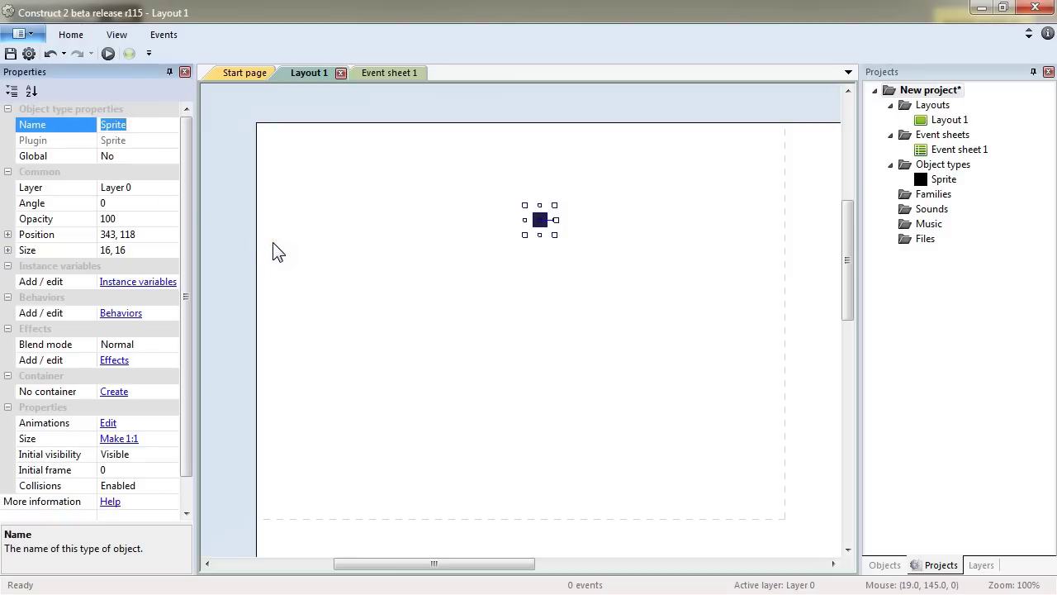
text(P)
key(Return)
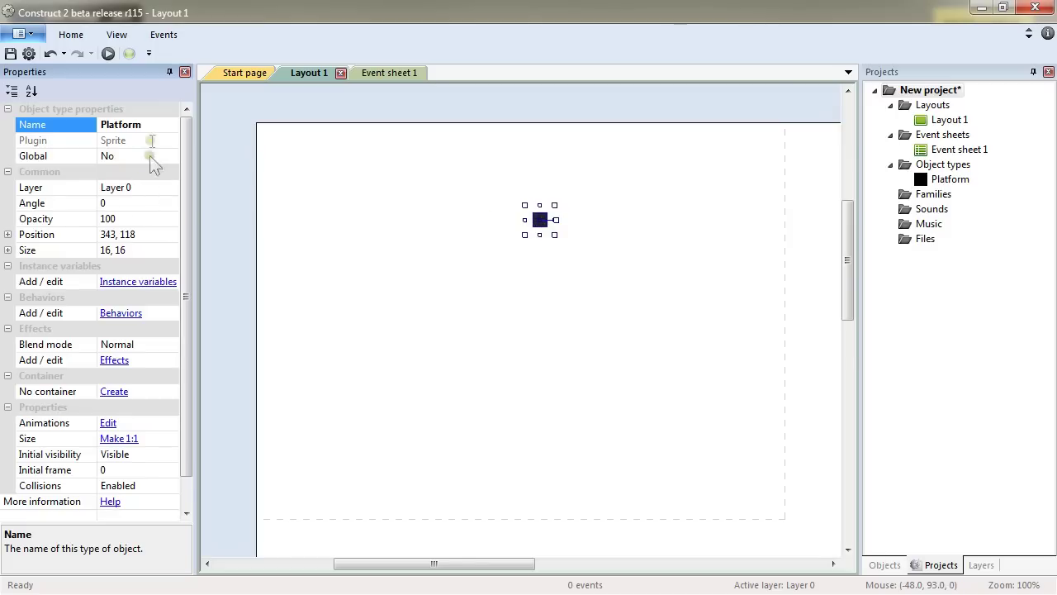
Step: Rename the black square sprite as Ground
click(151, 124)
text(Gro)
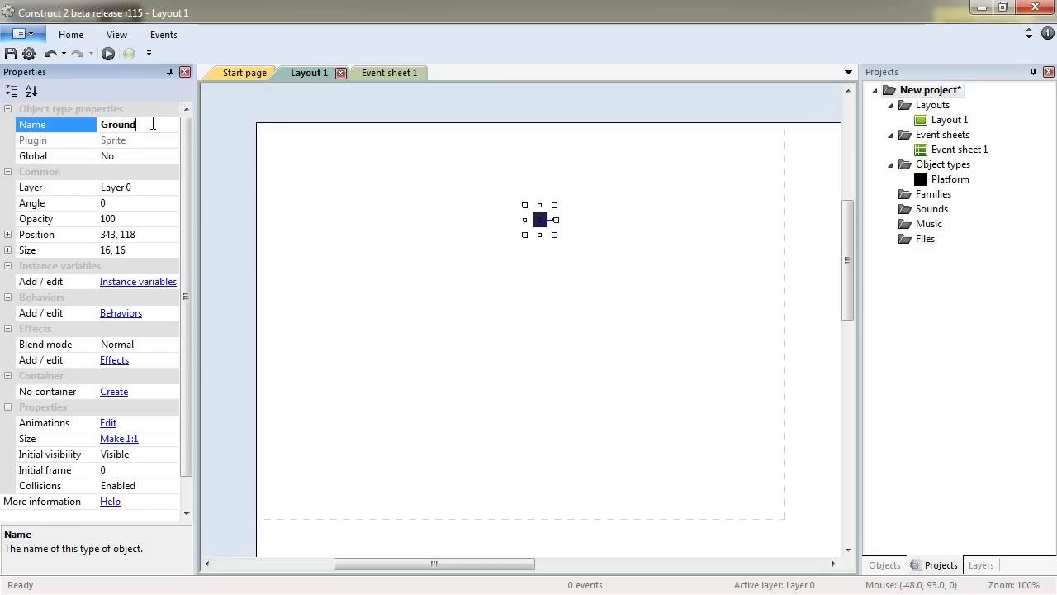
text(und)
key(Return)
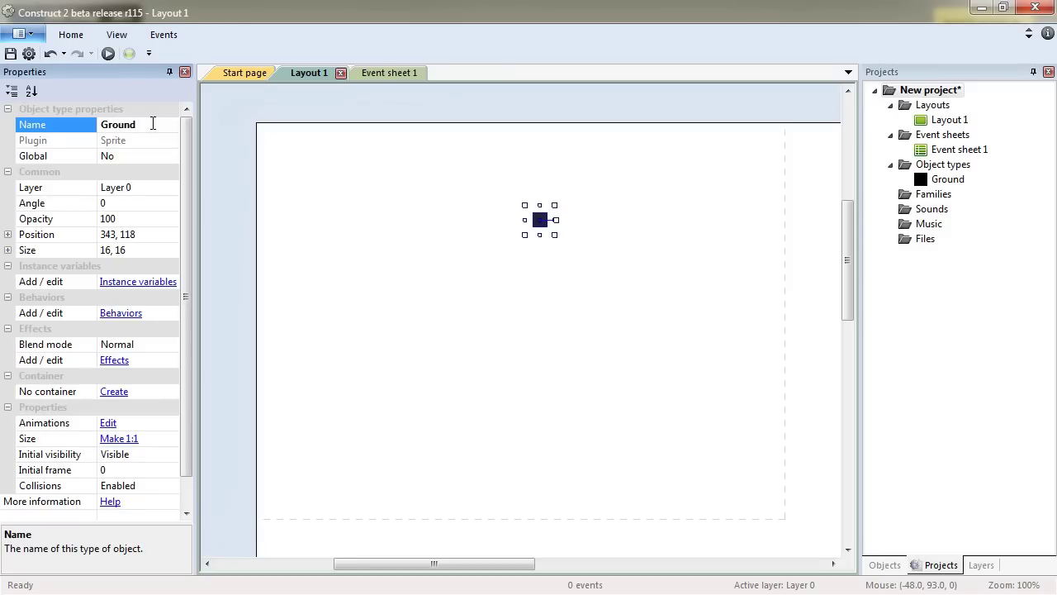
Step: Add the Solid behavior to the Ground sprite
click(118, 314)
click(121, 314)
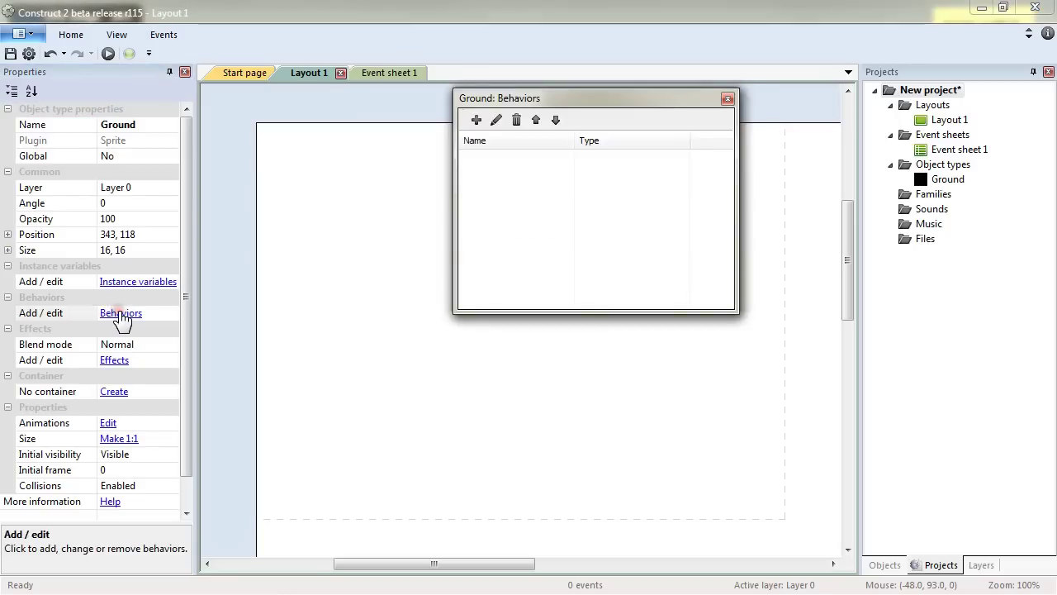
click(480, 120)
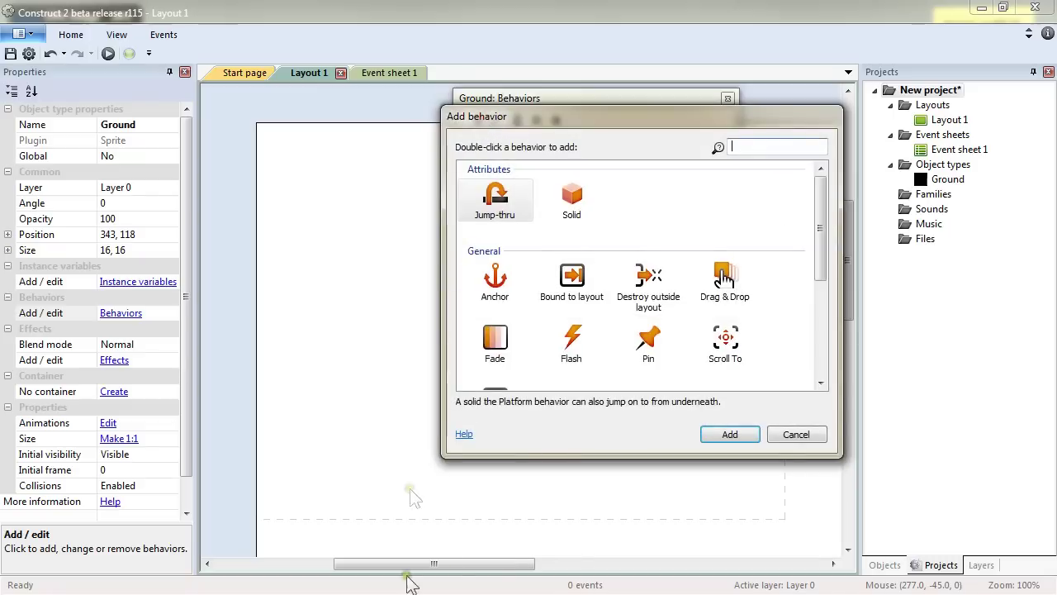
click(572, 199)
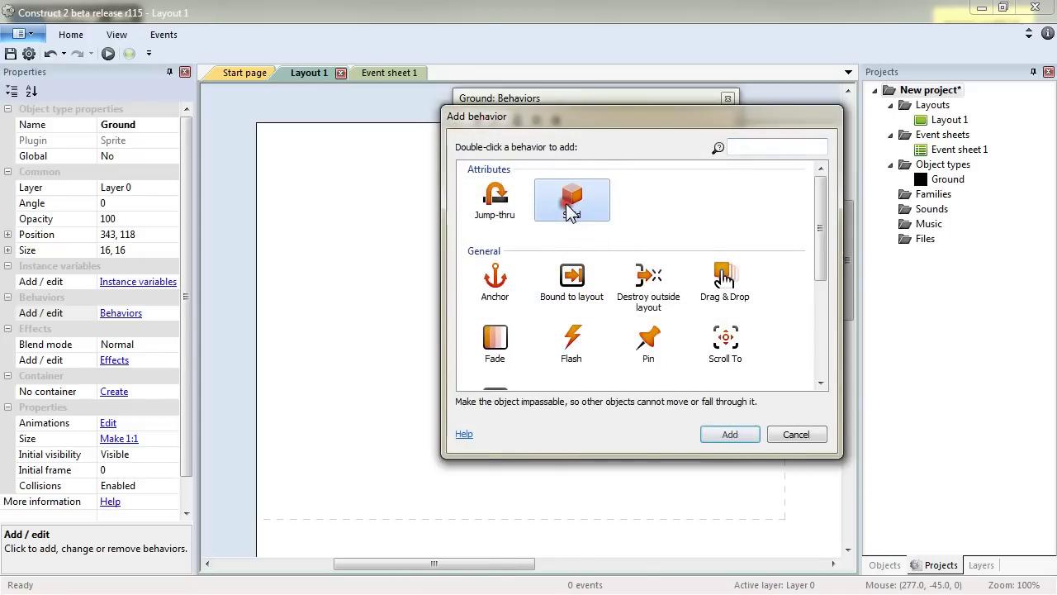
click(738, 435)
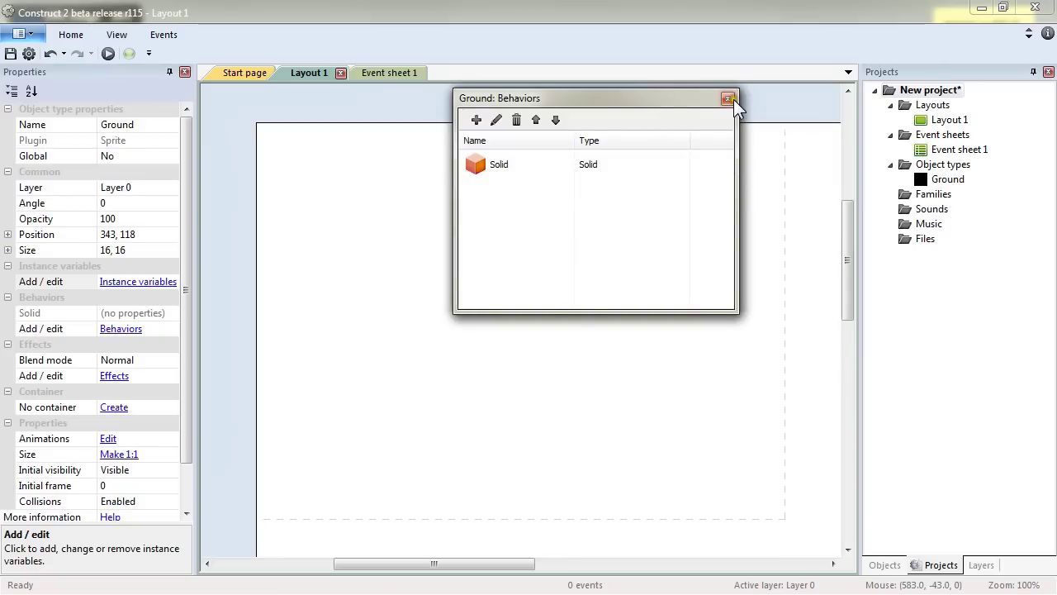
click(727, 98)
Step: Move the Ground sprite to the lower part of the visible area and stretch it to about 460 by 16
drag(542, 225, 327, 454)
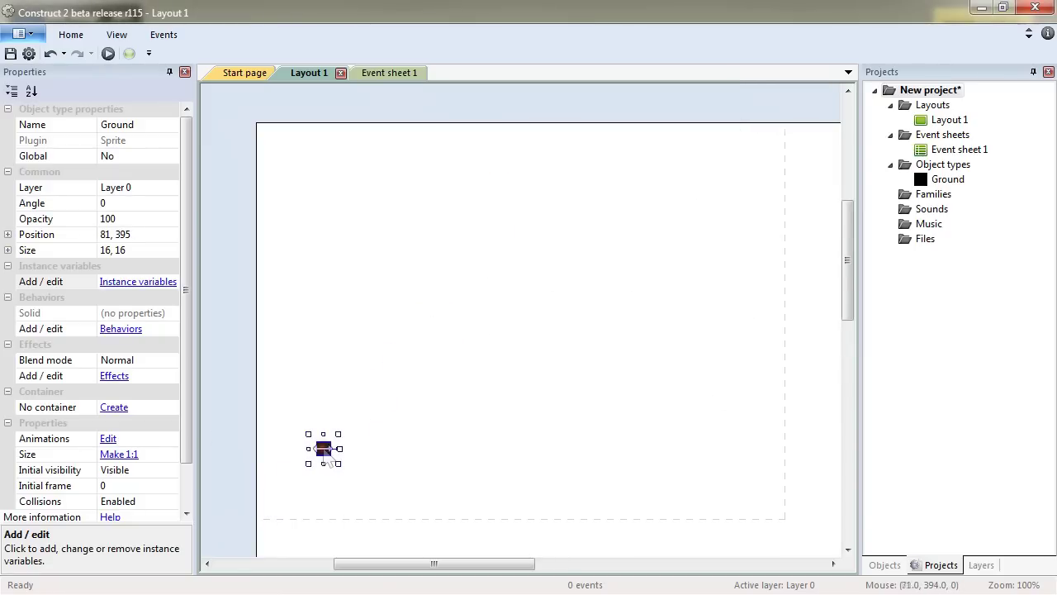
click(31, 313)
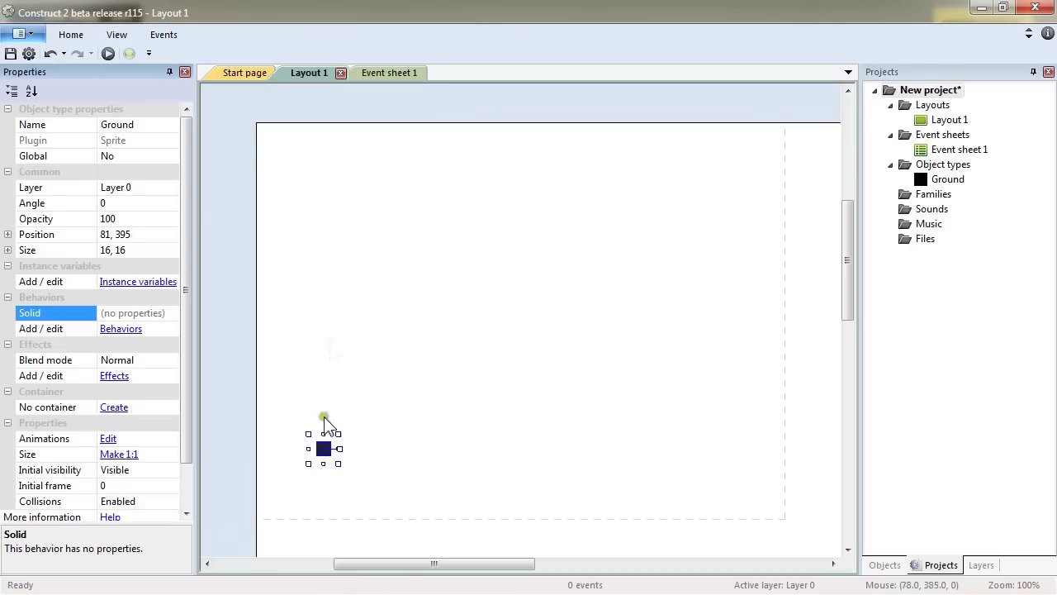
drag(323, 449, 272, 477)
drag(353, 469, 673, 456)
mouse_move(852, 256)
mouse_down()
mouse_move(845, 278)
mouse_move(845, 262)
mouse_up()
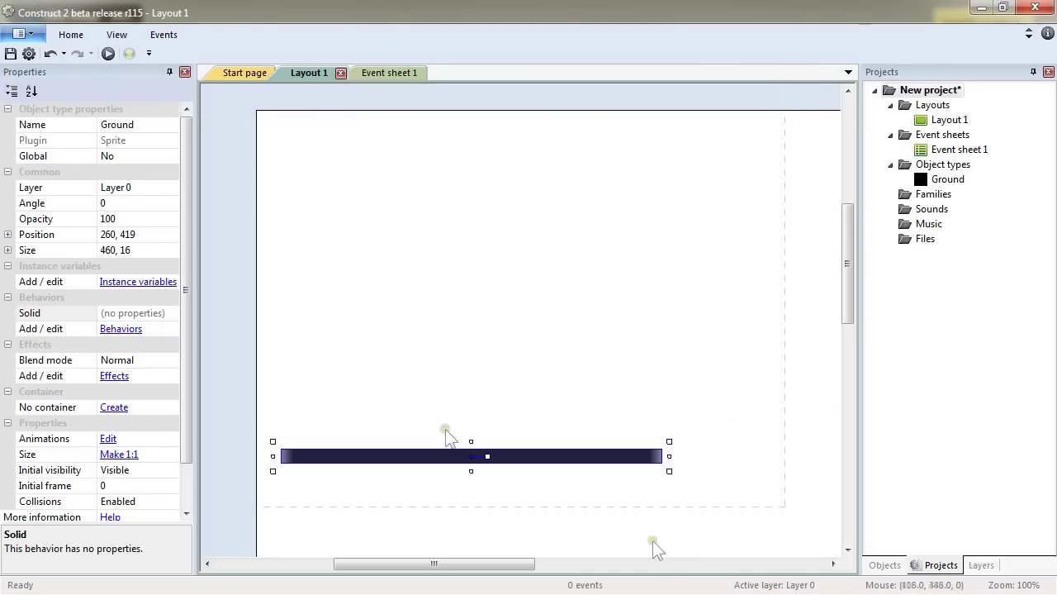
Step: Move the Ground bar down to the bottom edge of the layout and stretch it across the layout's width
drag(849, 245, 852, 337)
drag(595, 116, 574, 538)
drag(847, 338, 856, 385)
drag(578, 353, 568, 421)
drag(638, 426, 731, 440)
drag(672, 564, 467, 534)
drag(261, 426, 246, 426)
click(622, 190)
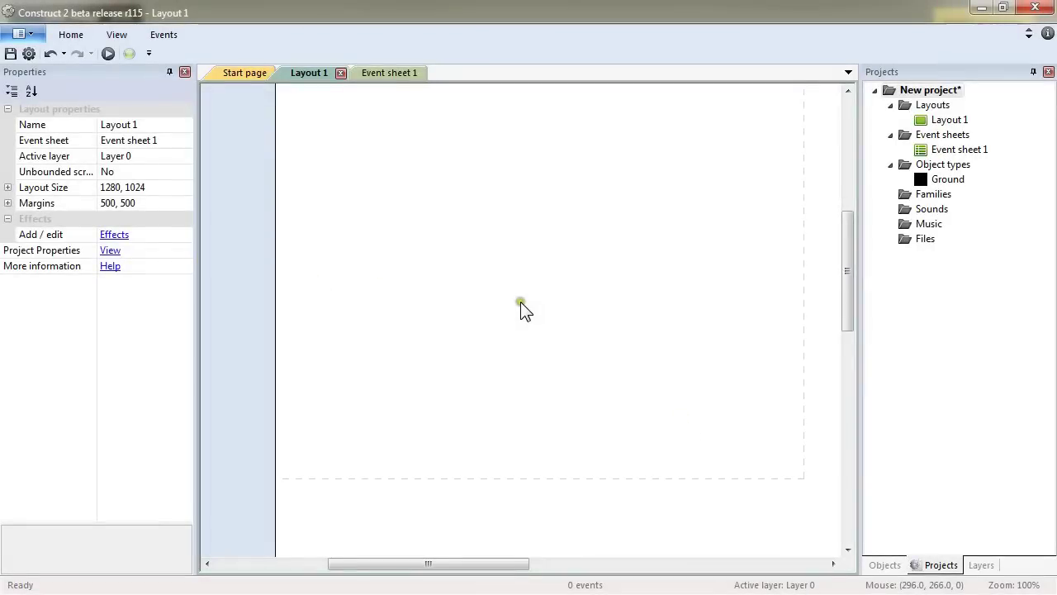
Step: Insert a new Sprite at about 136, 285 in the layout and load Blue16.png as its image
double_click(519, 304)
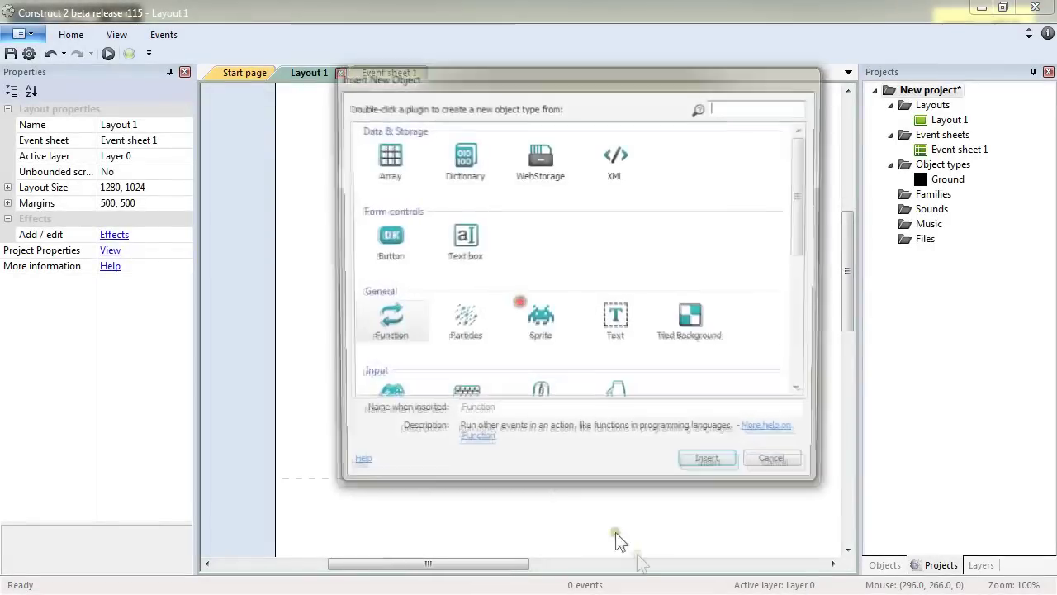
double_click(538, 327)
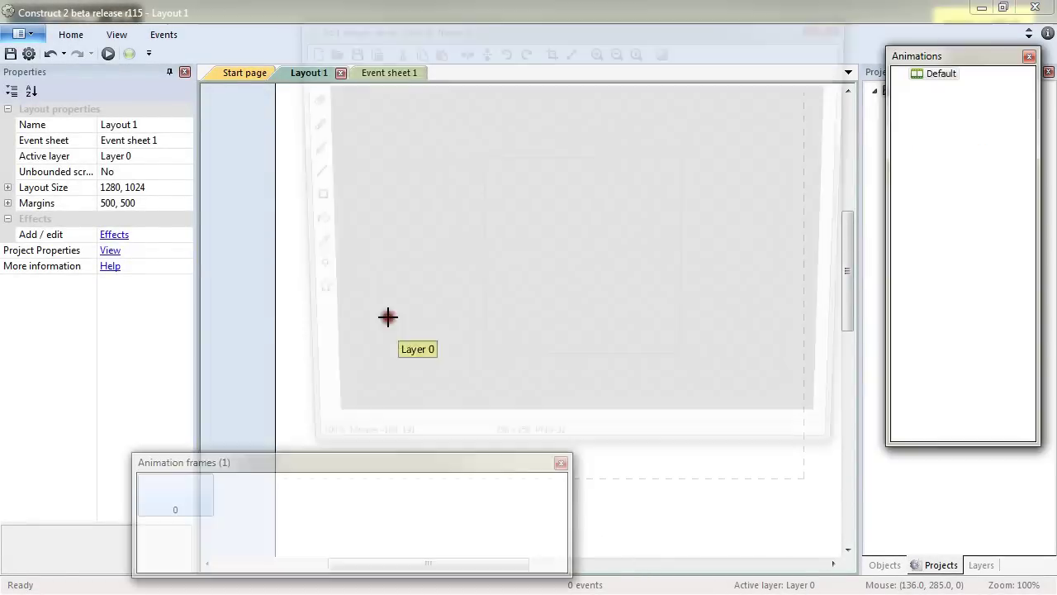
click(387, 314)
click(324, 51)
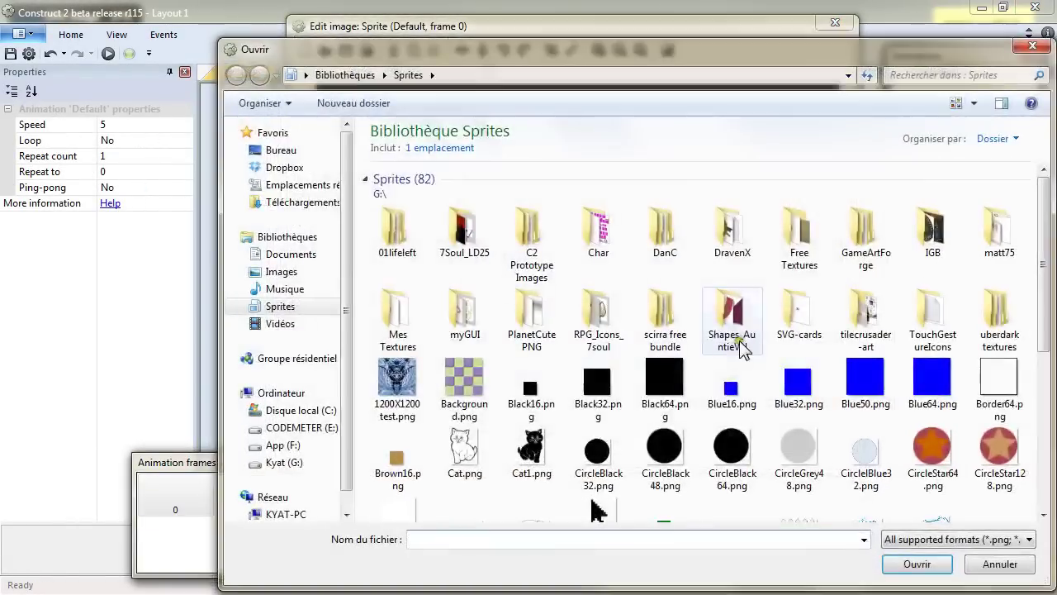
double_click(730, 389)
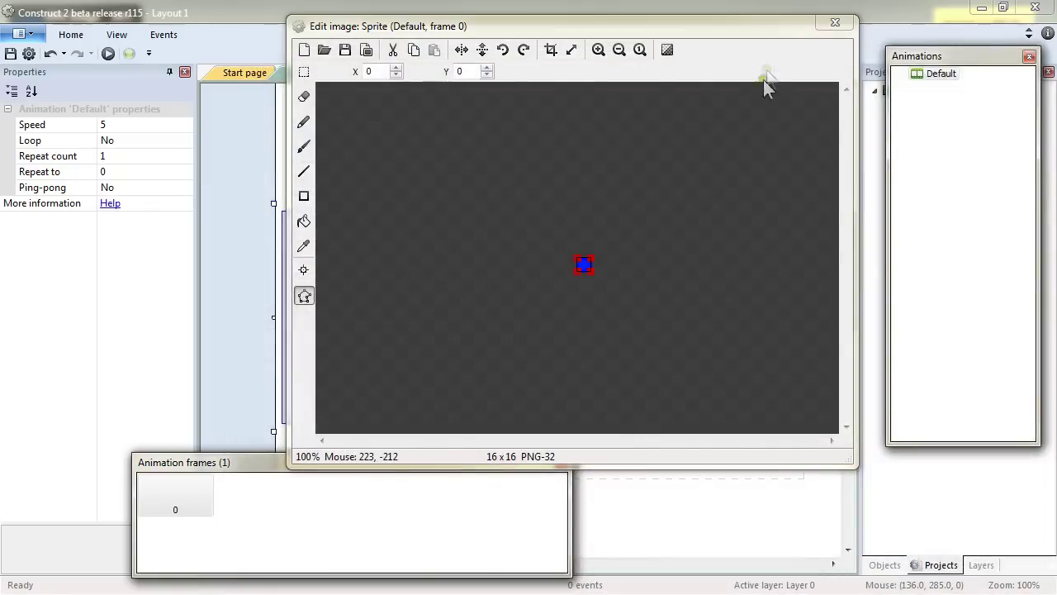
click(831, 33)
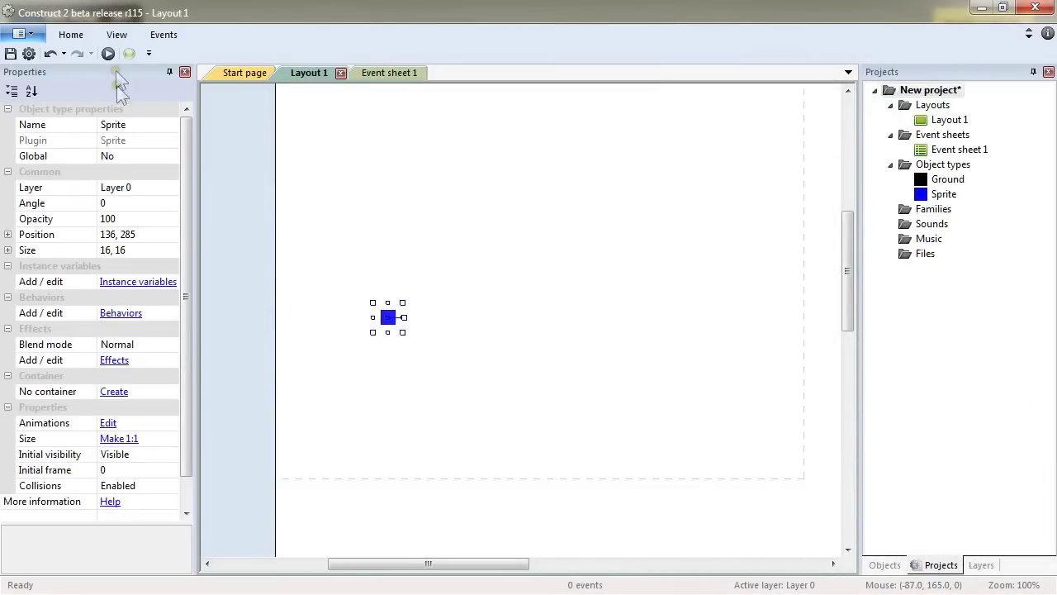
Step: Rename the blue square sprite as Platform and give it the Jump-thru behavior
click(148, 119)
text(Platform)
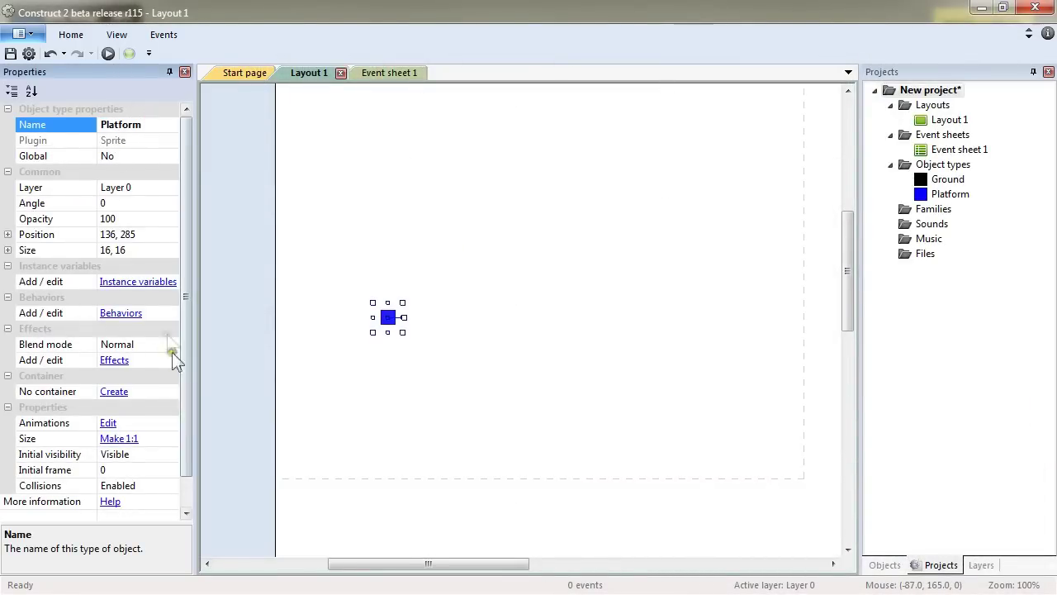
click(109, 313)
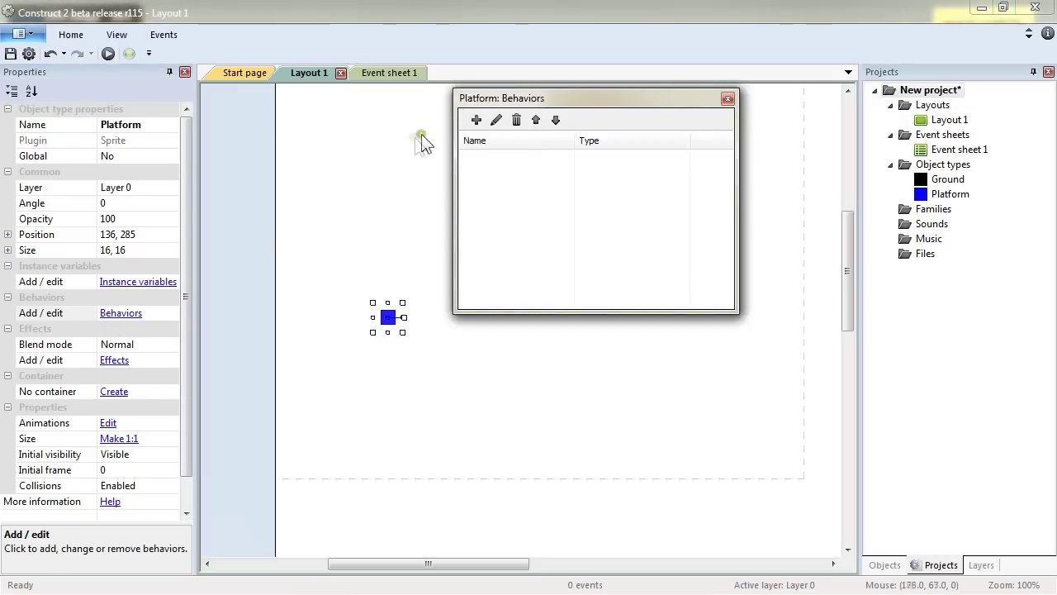
click(476, 119)
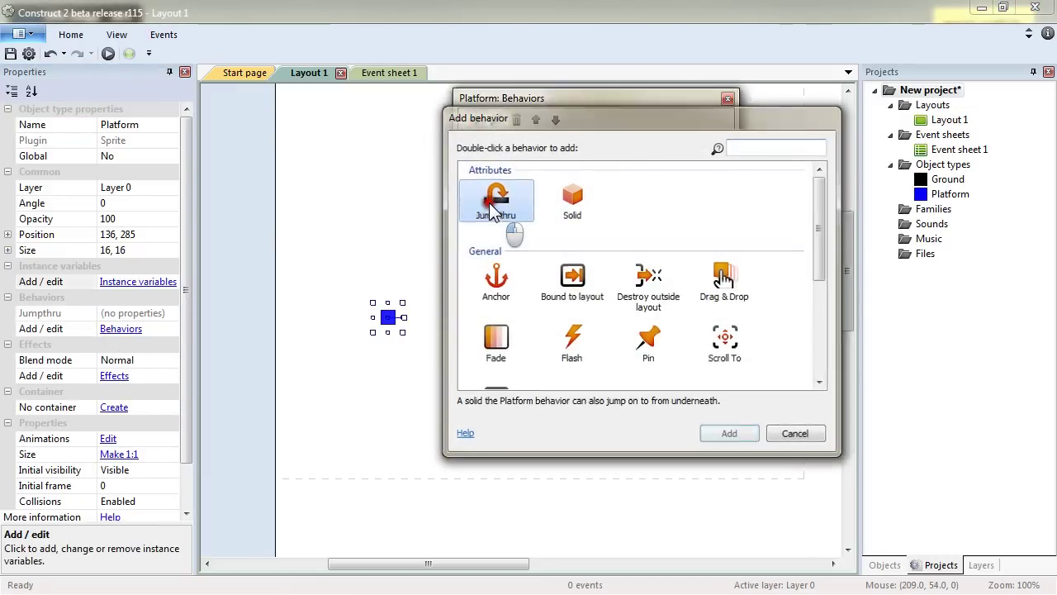
double_click(494, 202)
click(727, 98)
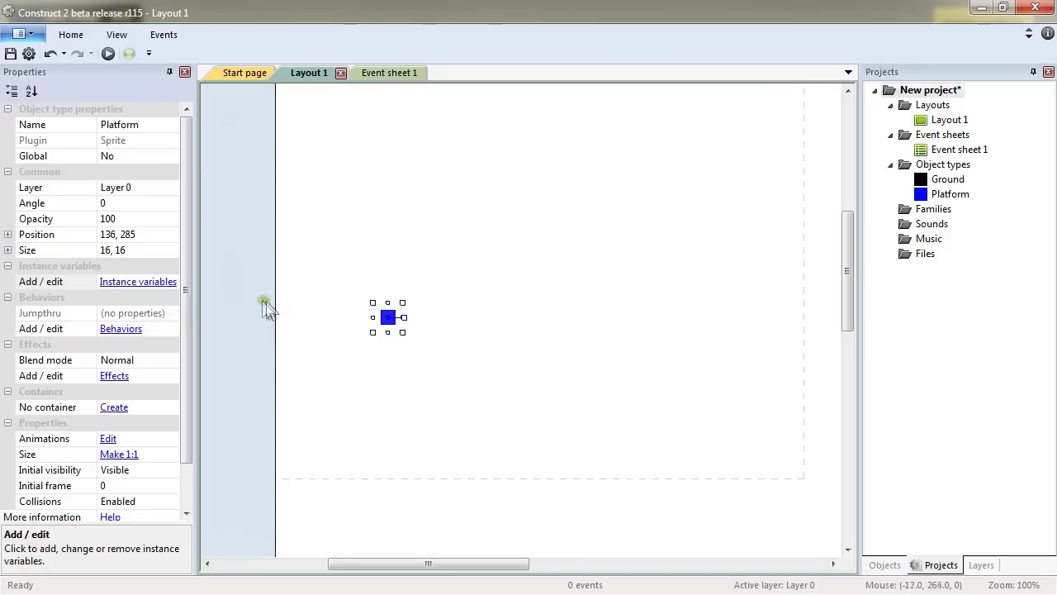
Step: Stretch the Platform sprite to about 127 by 16 and, with grid snapping turned on, move it to 192, 416
drag(373, 317, 363, 433)
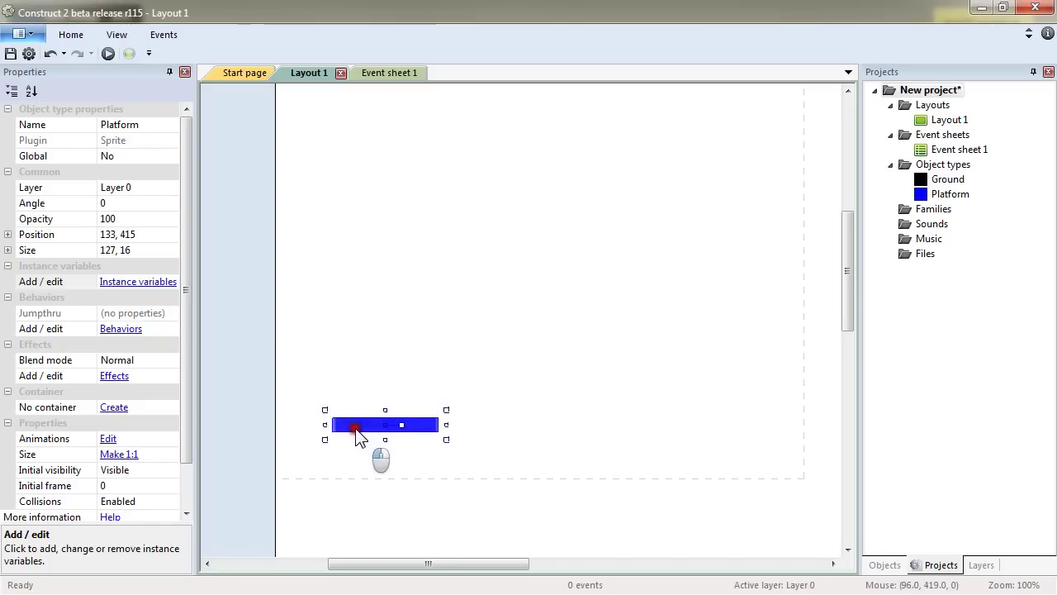
click(117, 37)
click(304, 57)
drag(383, 429, 423, 432)
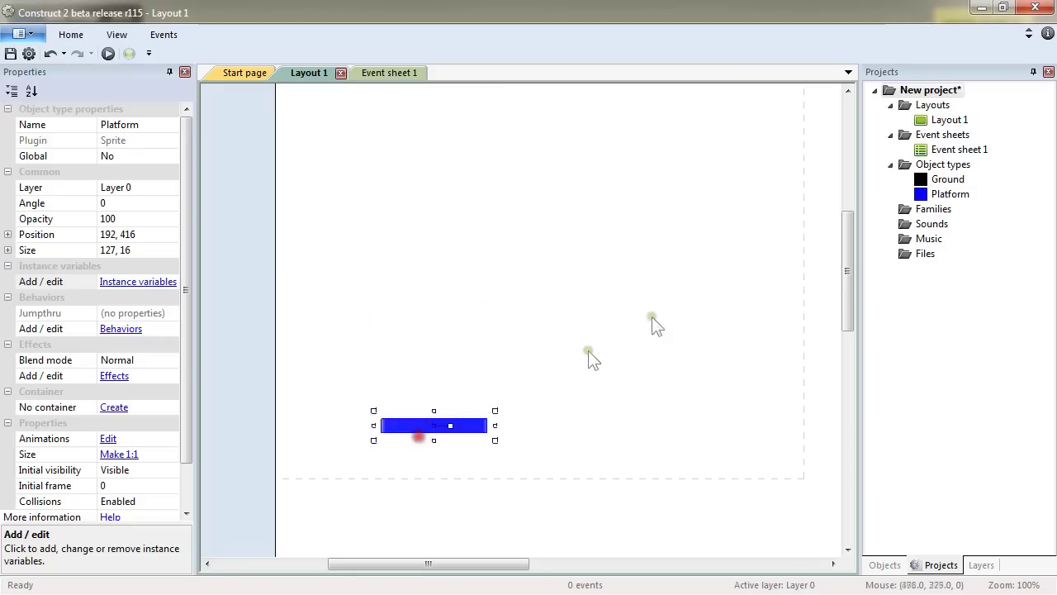
Step: Move the Platform sprite down the layout to 128, 928, just above the ground
drag(857, 279, 841, 350)
click(411, 165)
drag(411, 166, 384, 509)
scroll(508, 346, down, 3)
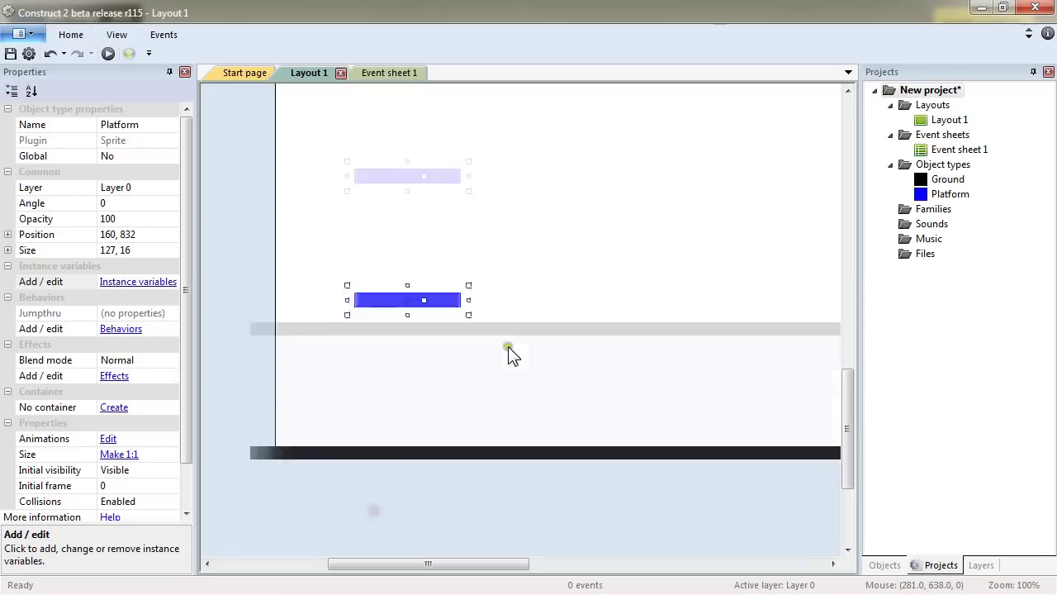
drag(412, 344, 370, 418)
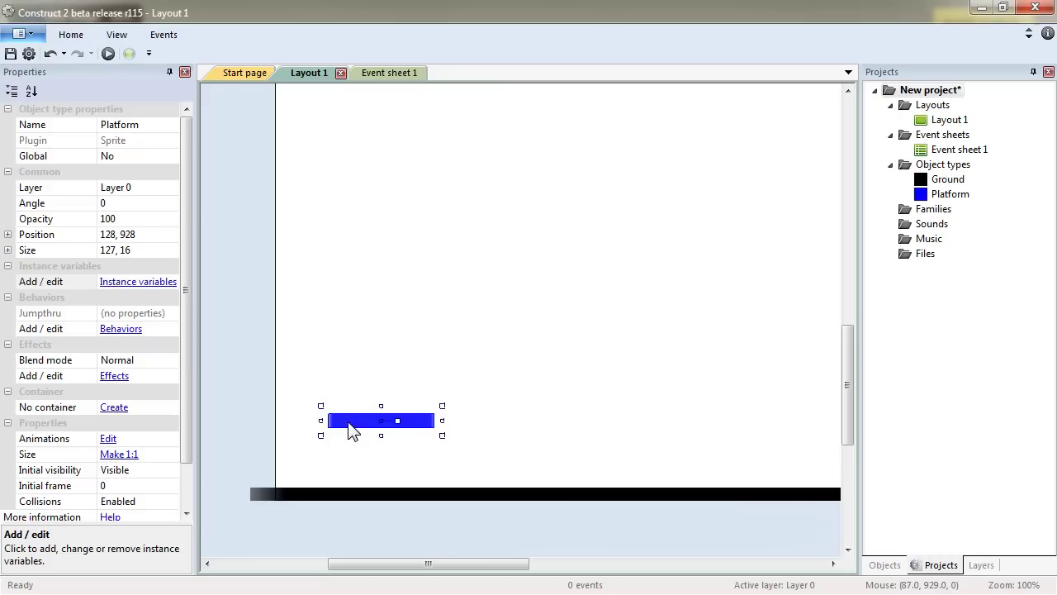
Step: Duplicate the Platform instance to 352, 928 beside the original and select all instances of the type
mouse_move(348, 423)
ctrl+mouse_down()
mouse_move(444, 337)
mouse_move(534, 292)
mouse_move(534, 447)
mouse_move(533, 428)
ctrl+mouse_up()
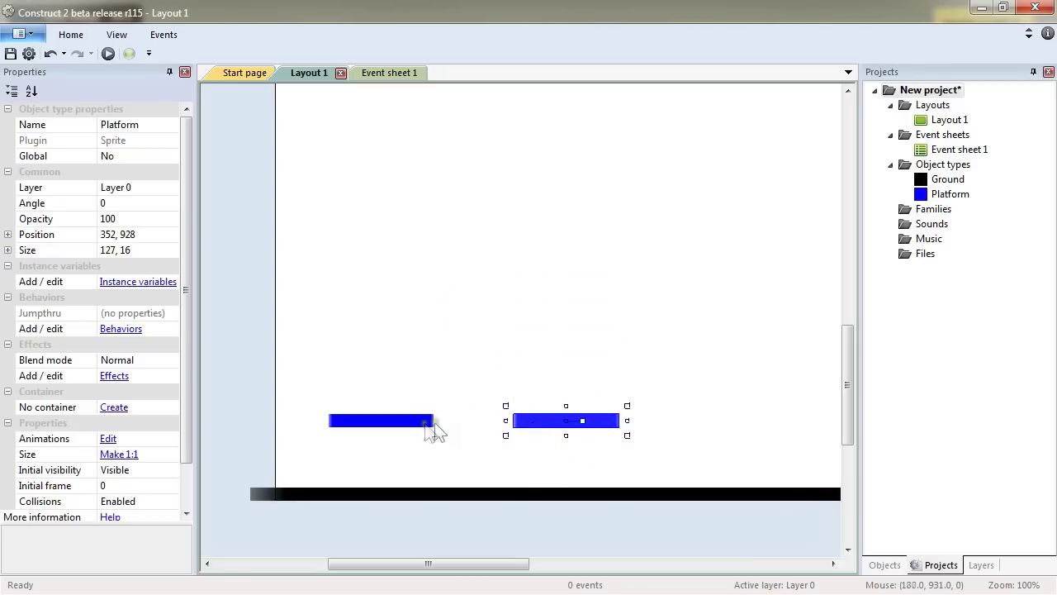
click(417, 429)
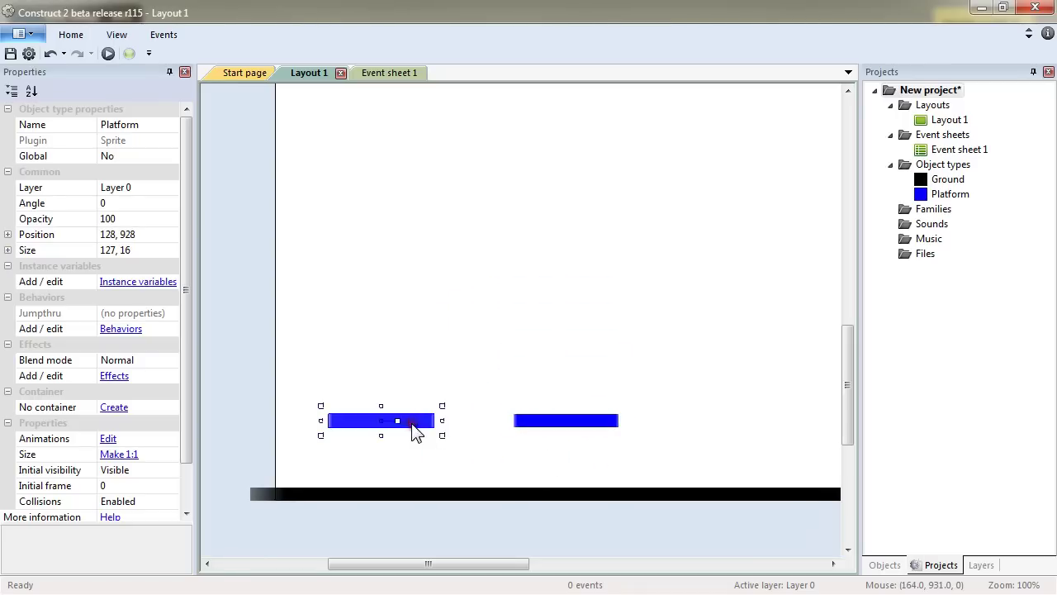
click(951, 198)
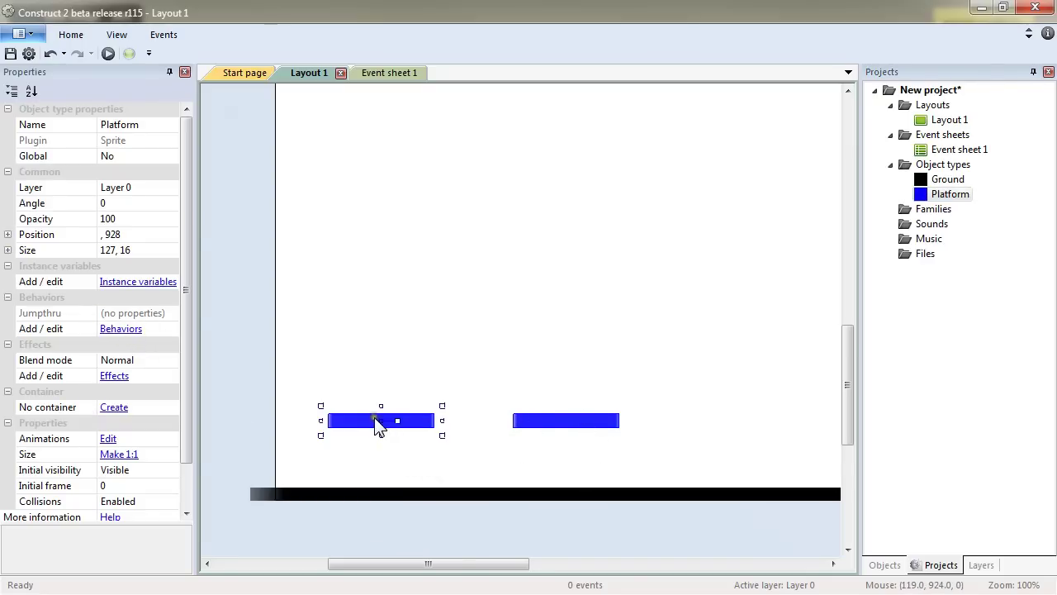
click(616, 339)
Step: Set the second Platform instance's initial visibility to Invisible and compare it with the first instance
click(578, 426)
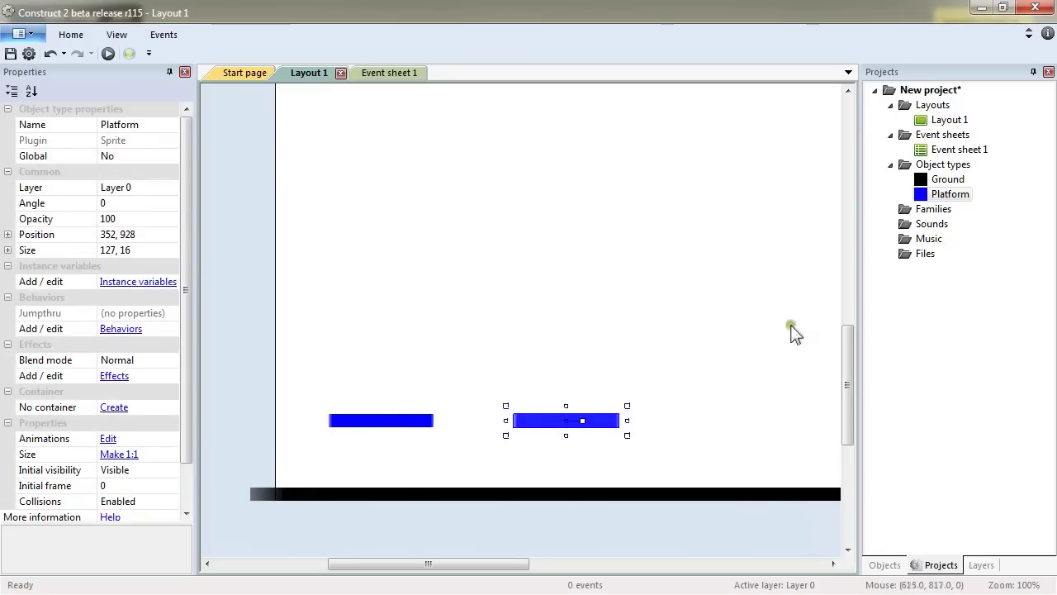
click(169, 472)
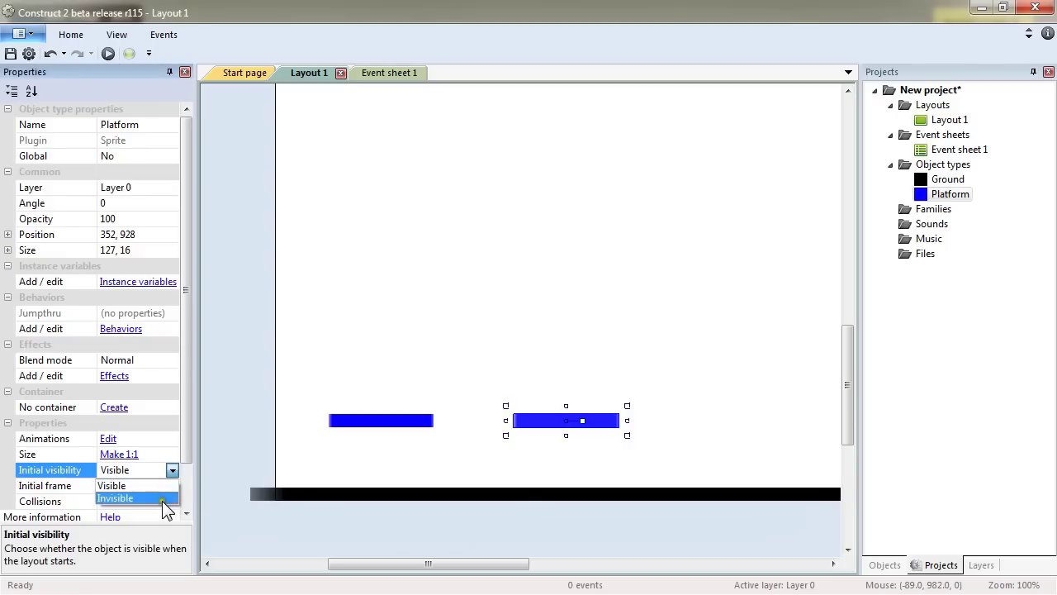
click(165, 499)
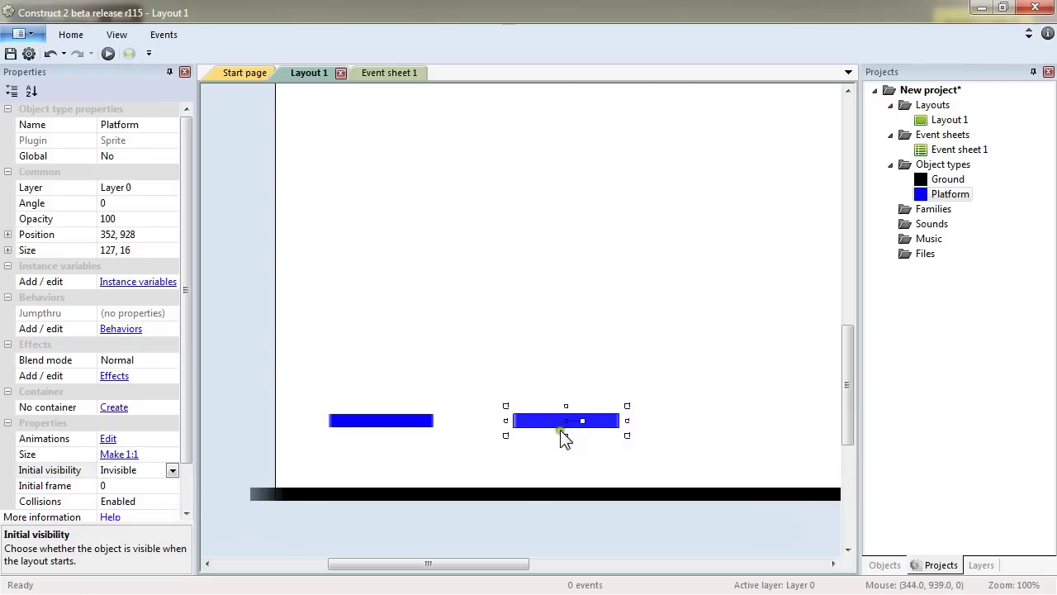
click(410, 421)
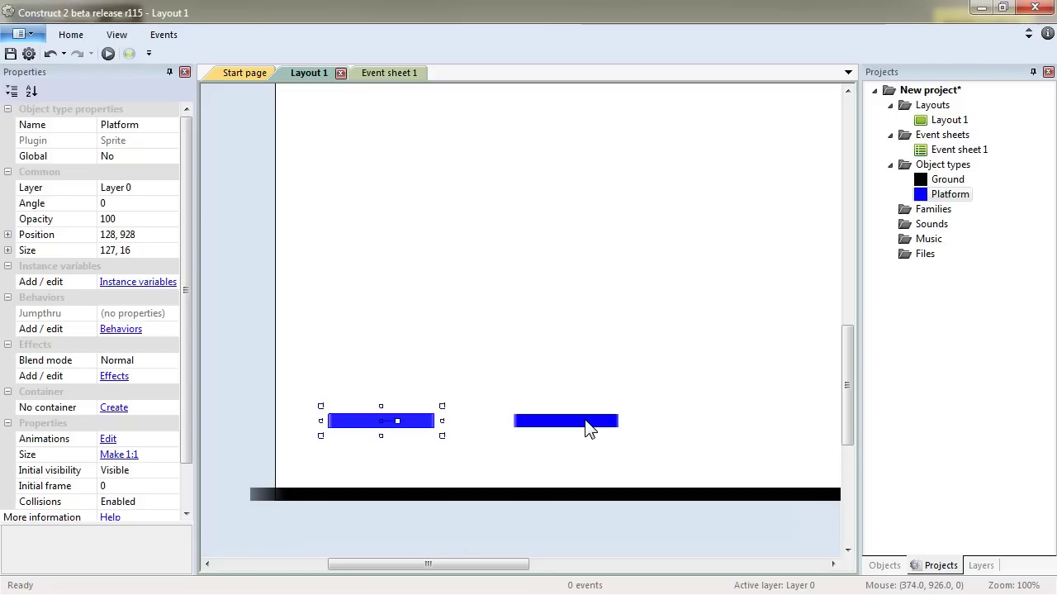
click(656, 301)
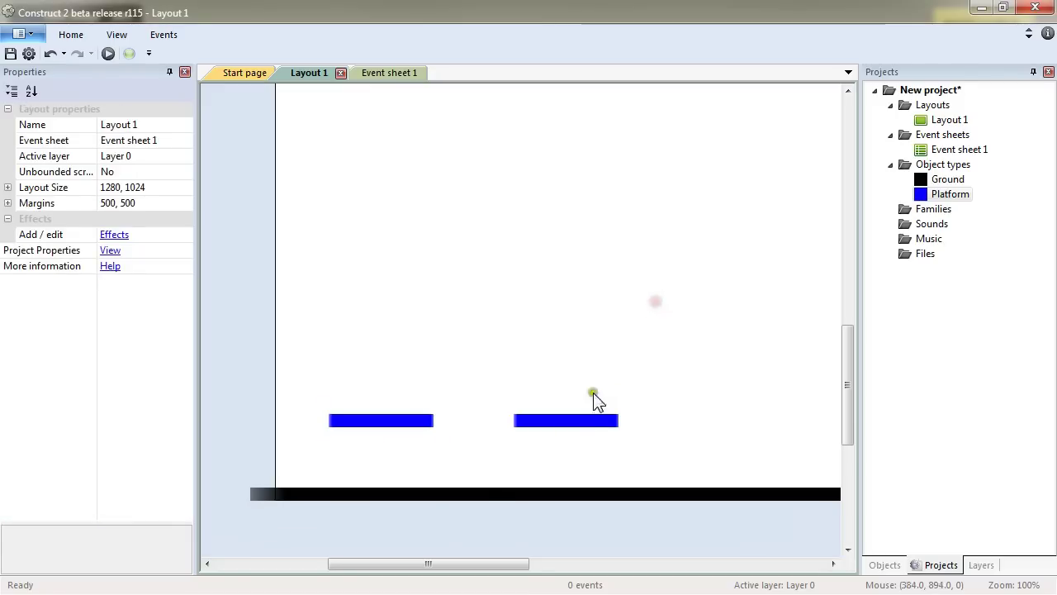
click(584, 431)
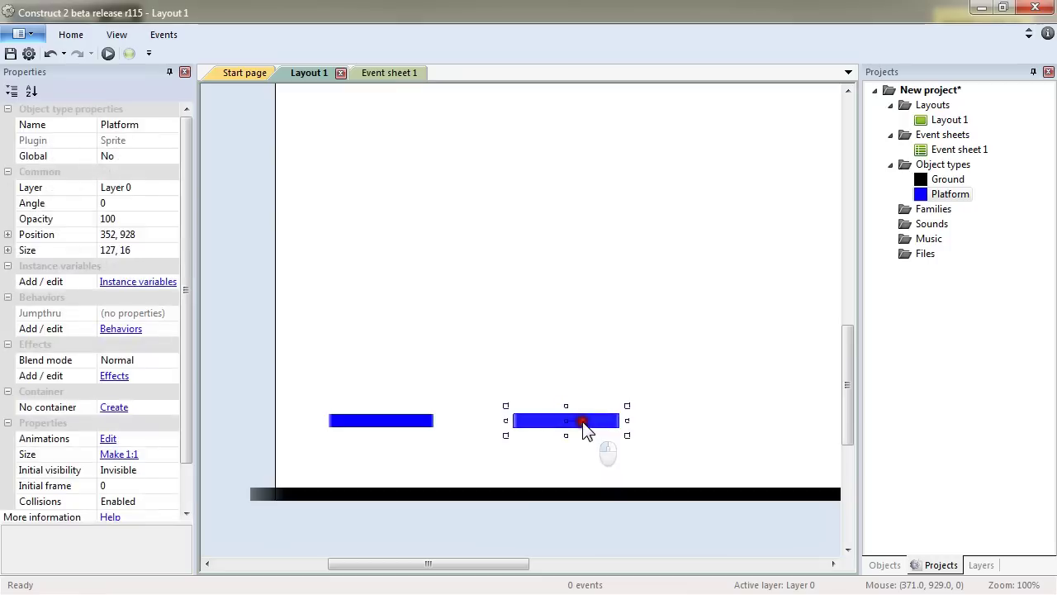
Step: Set the second Platform instance's initial visibility back to Visible
click(174, 469)
click(159, 484)
click(535, 322)
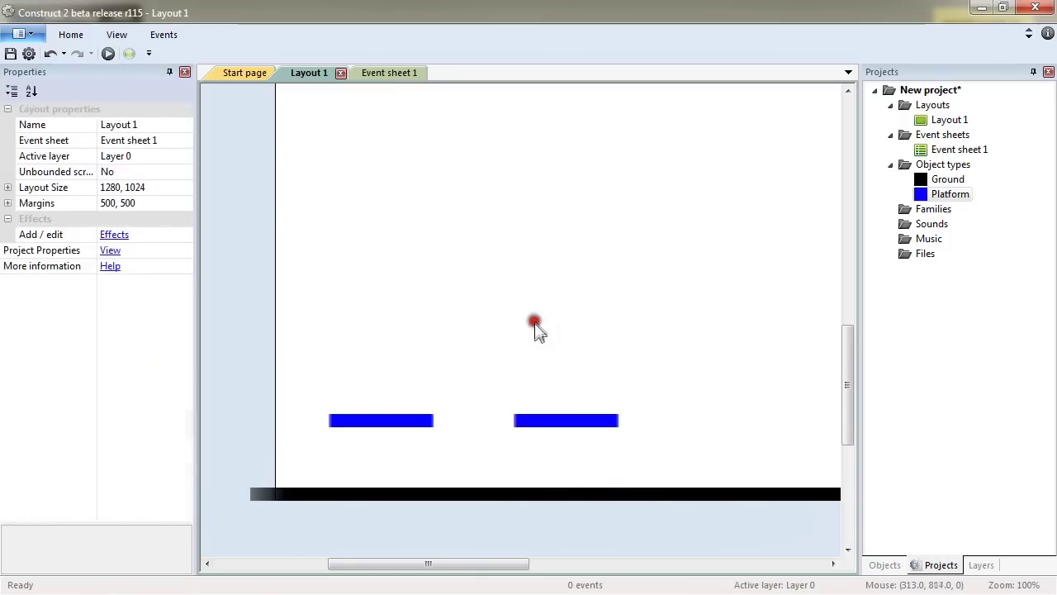
Step: Duplicate the Platform instances to build a staggered second row and extend the lower row to the right
click(556, 423)
click(411, 421)
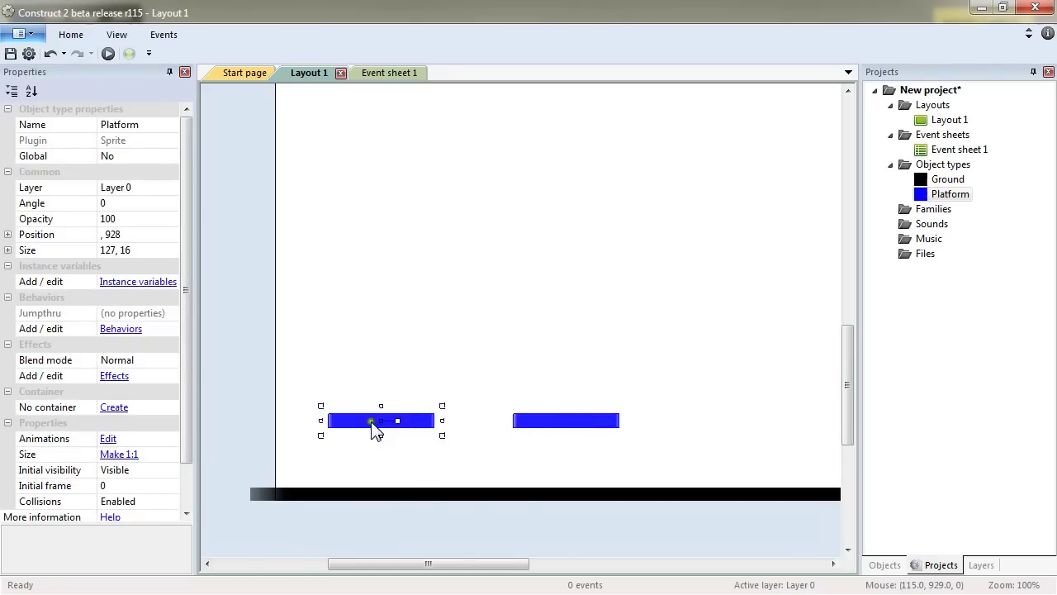
ctrl+drag(561, 430, 727, 350)
Step: Select the middle lower platform with the two upper ones and duplicate the group higher up in the layout
click(582, 419)
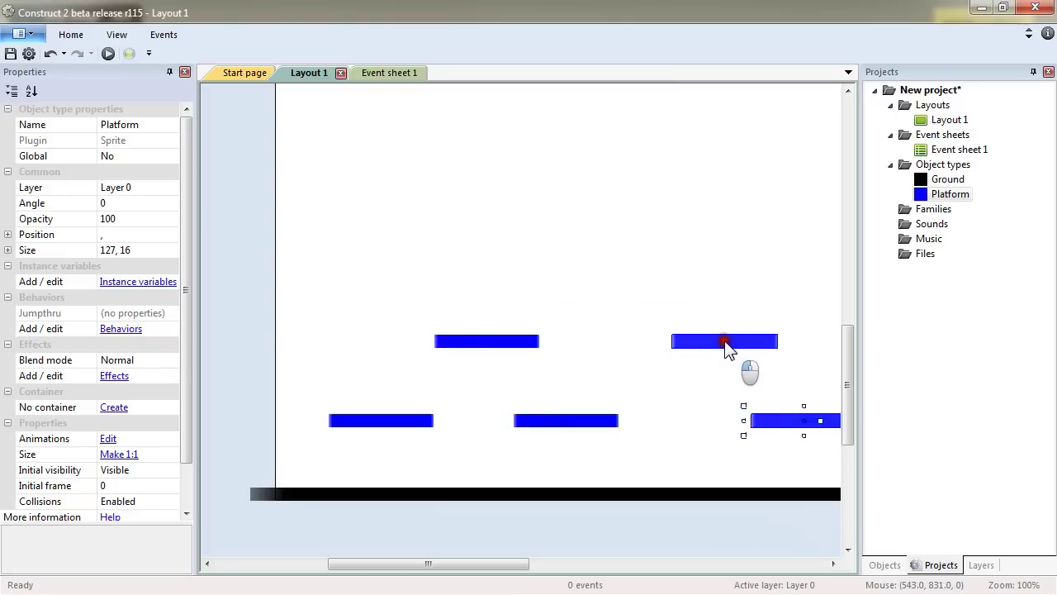
drag(400, 289, 808, 470)
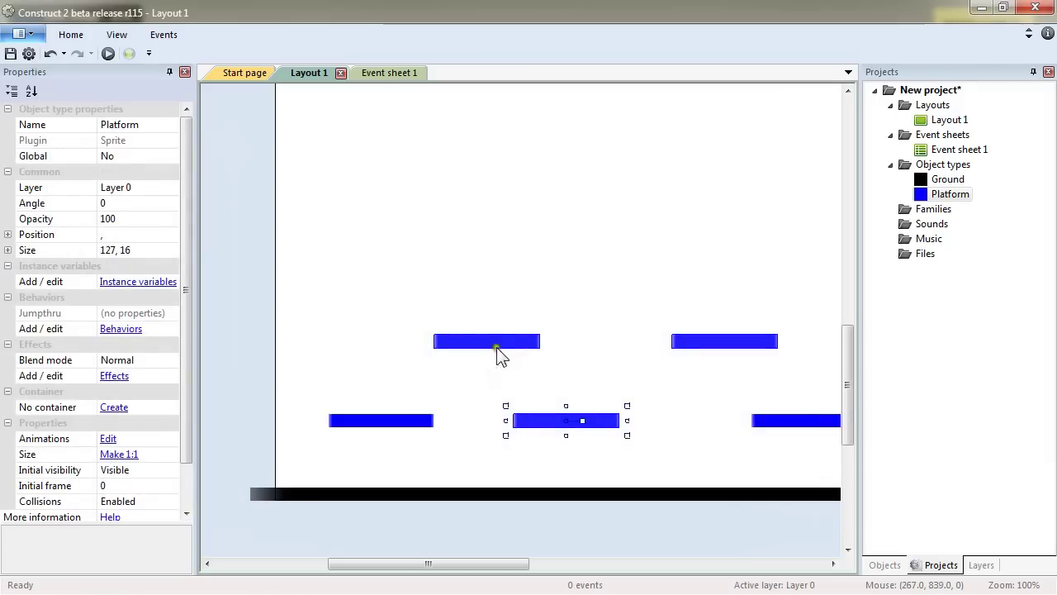
ctrl+drag(498, 343, 525, 172)
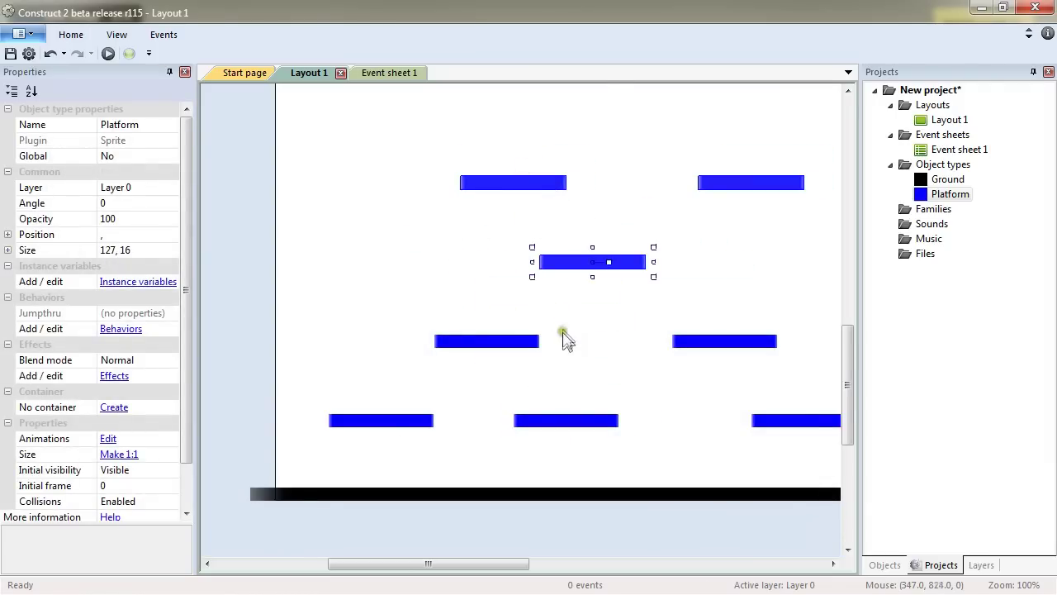
Step: Insert a new Sprite object in the empty area near the layout's left edge, beside the upper platforms
click(762, 324)
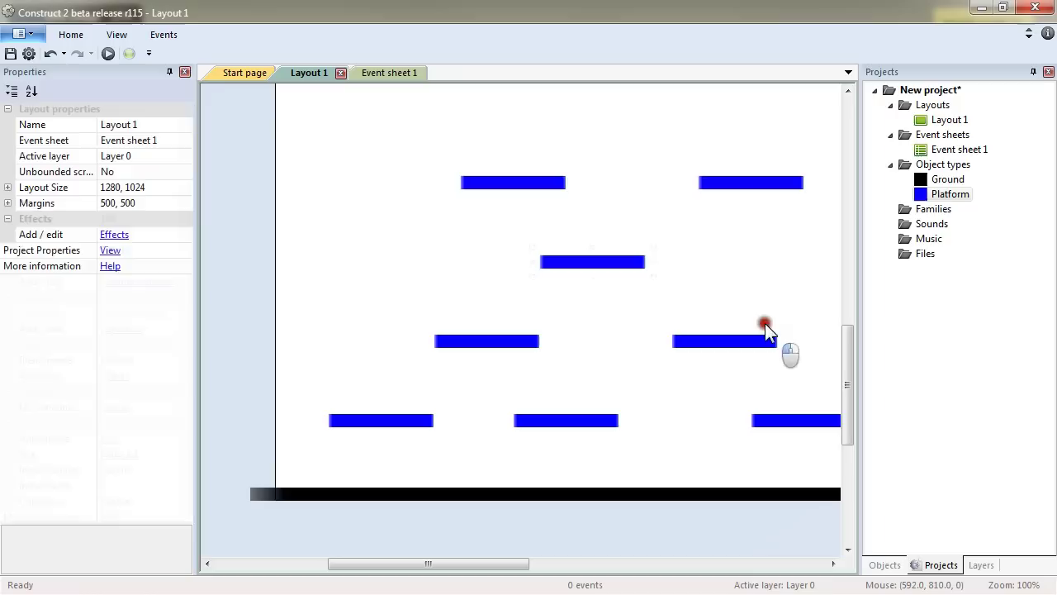
mouse_move(502, 569)
mouse_down()
mouse_move(597, 562)
mouse_move(494, 569)
mouse_up()
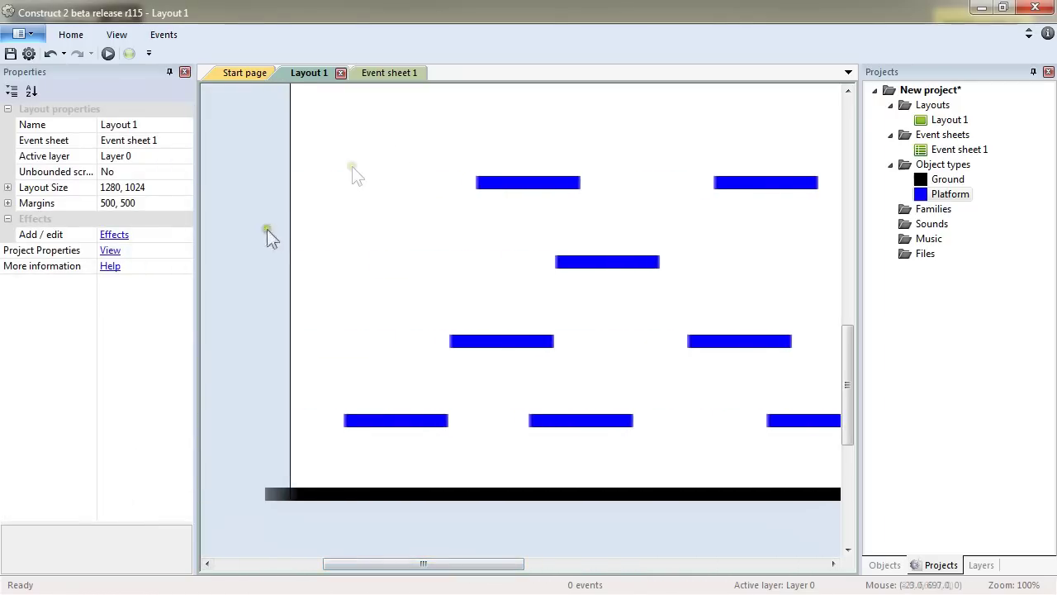
double_click(380, 242)
double_click(539, 327)
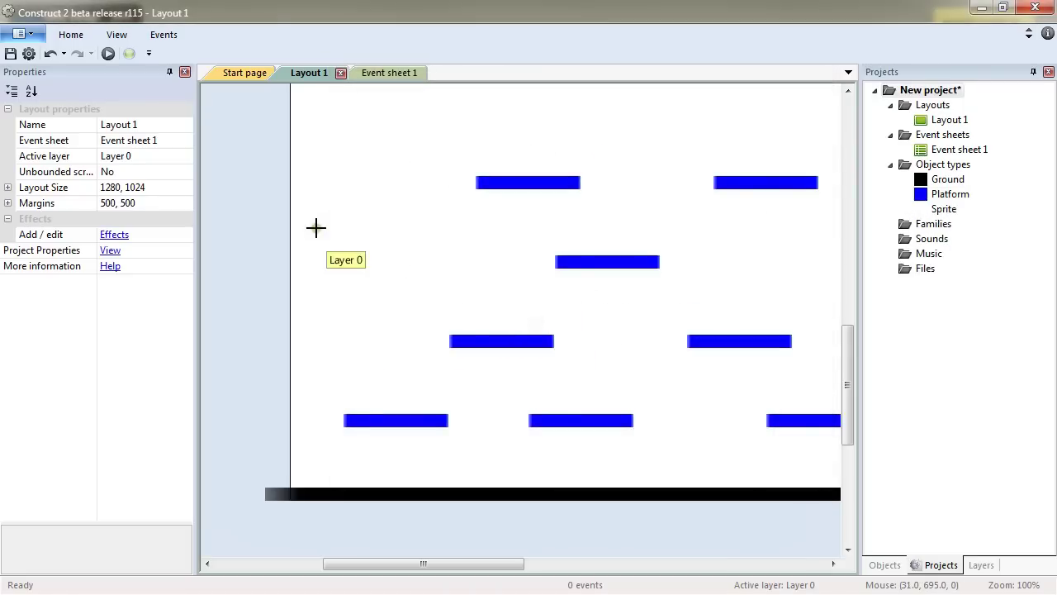
click(334, 235)
Step: Load Cat1.png as the new sprite's image and set its collision polygon to the bounding box
click(329, 56)
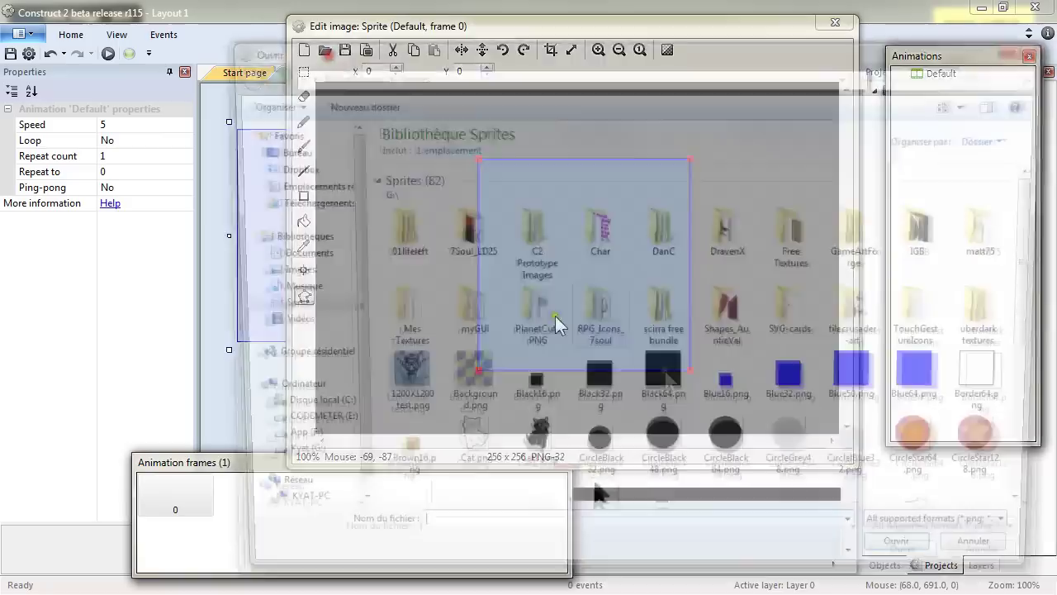
double_click(551, 459)
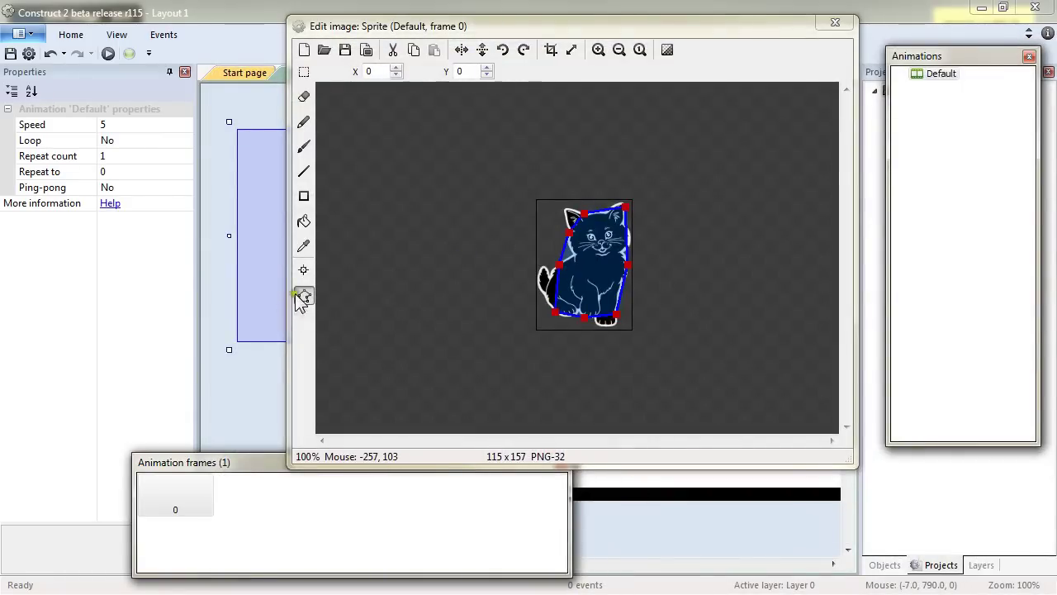
right_click(469, 291)
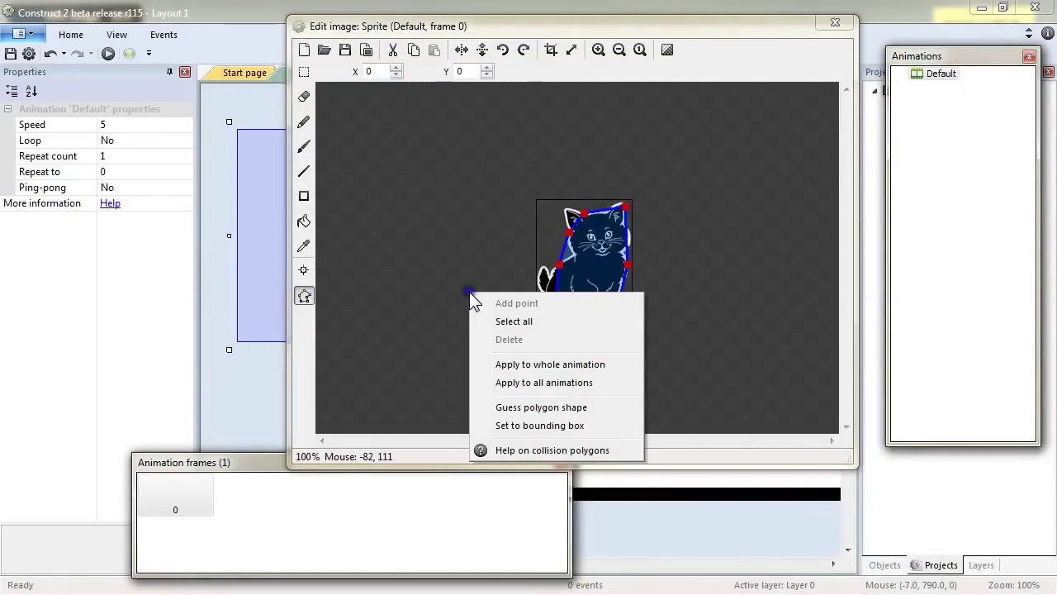
click(571, 426)
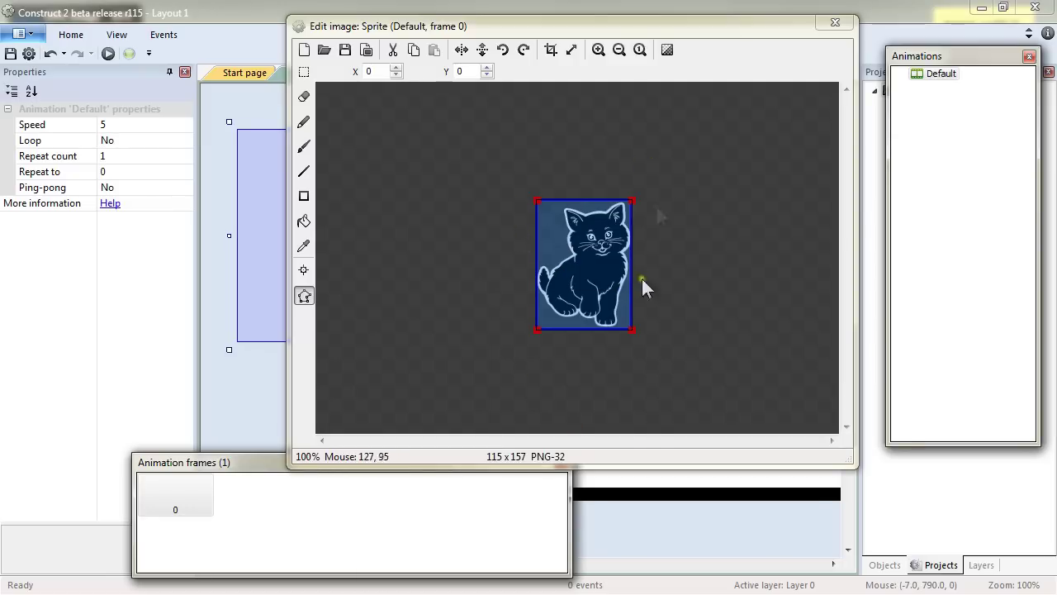
Step: Replace the new sprite's image with Green16.png and close the image editor
click(325, 51)
drag(1044, 304, 1045, 418)
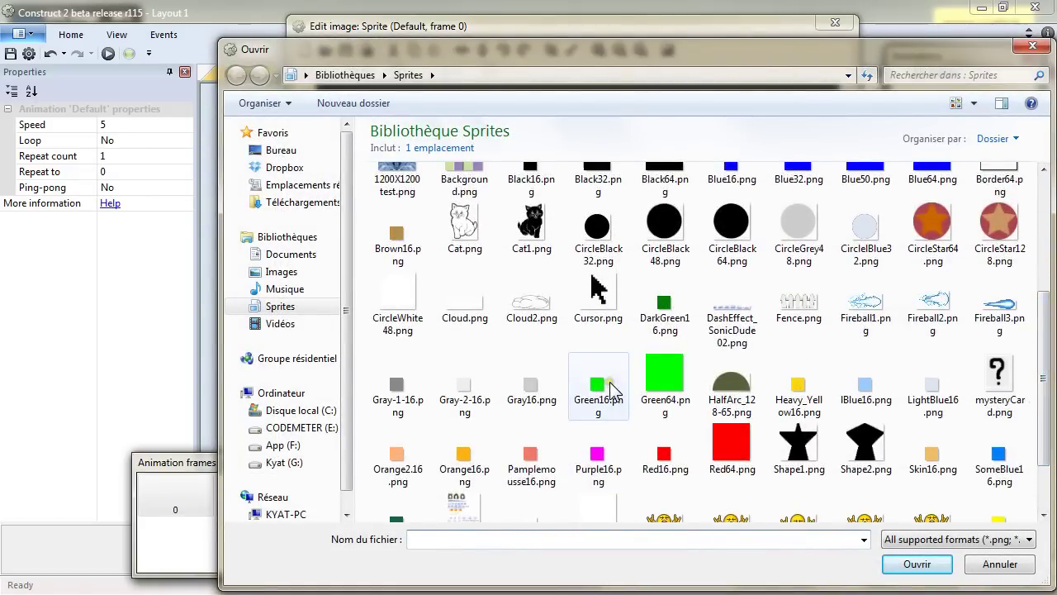
double_click(612, 390)
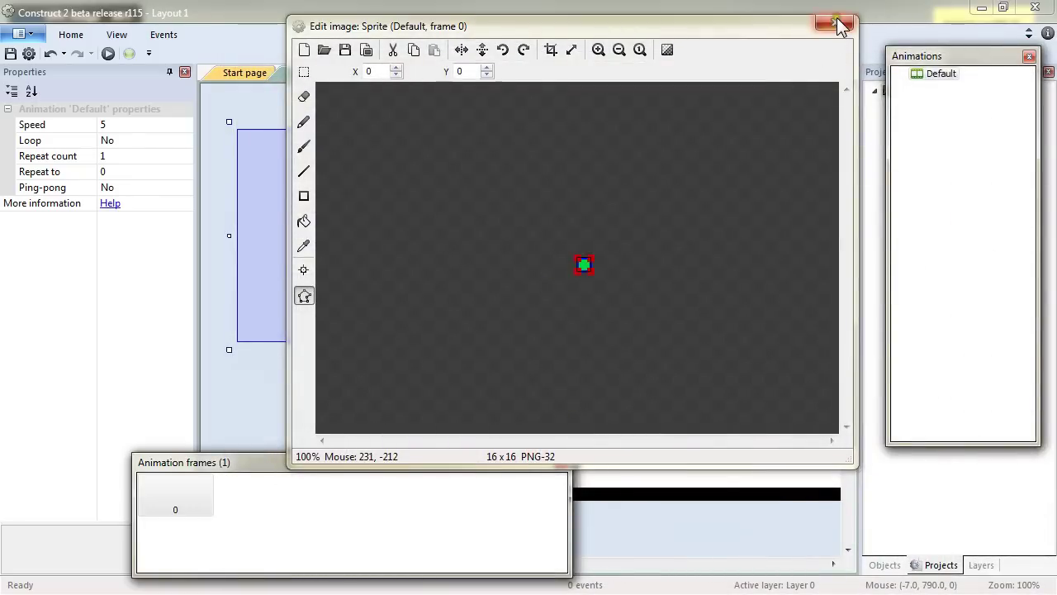
click(843, 25)
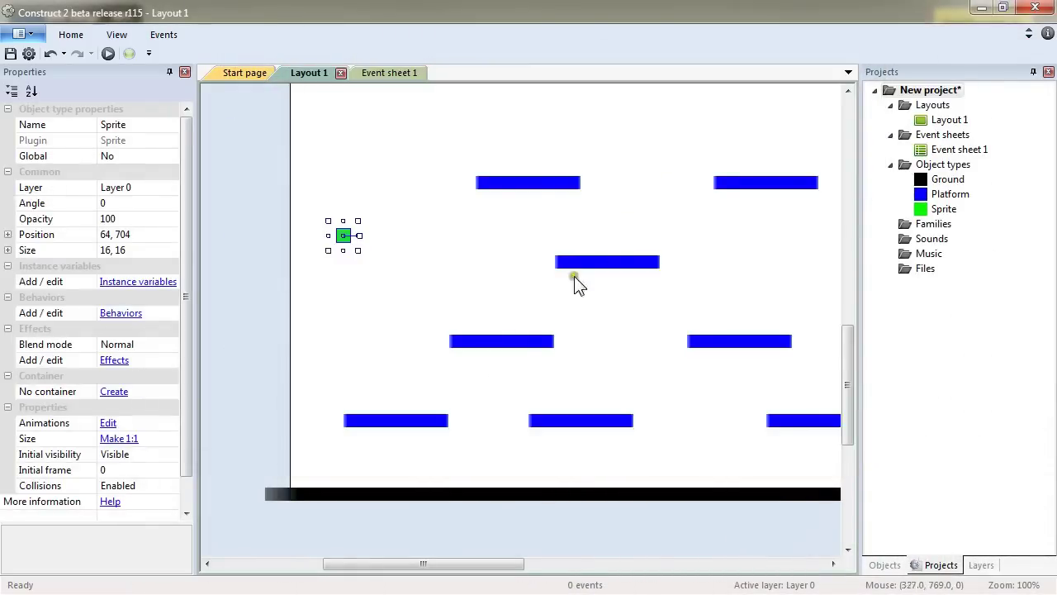
Step: Rename the green sprite to Player and set its size to 64, 64
click(137, 124)
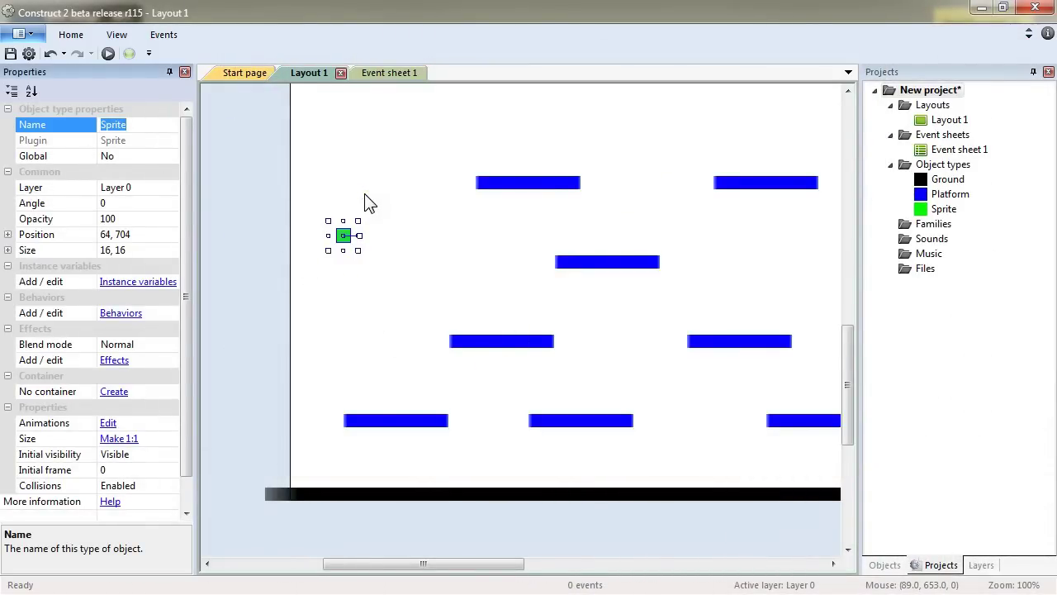
text(Player)
key(Return)
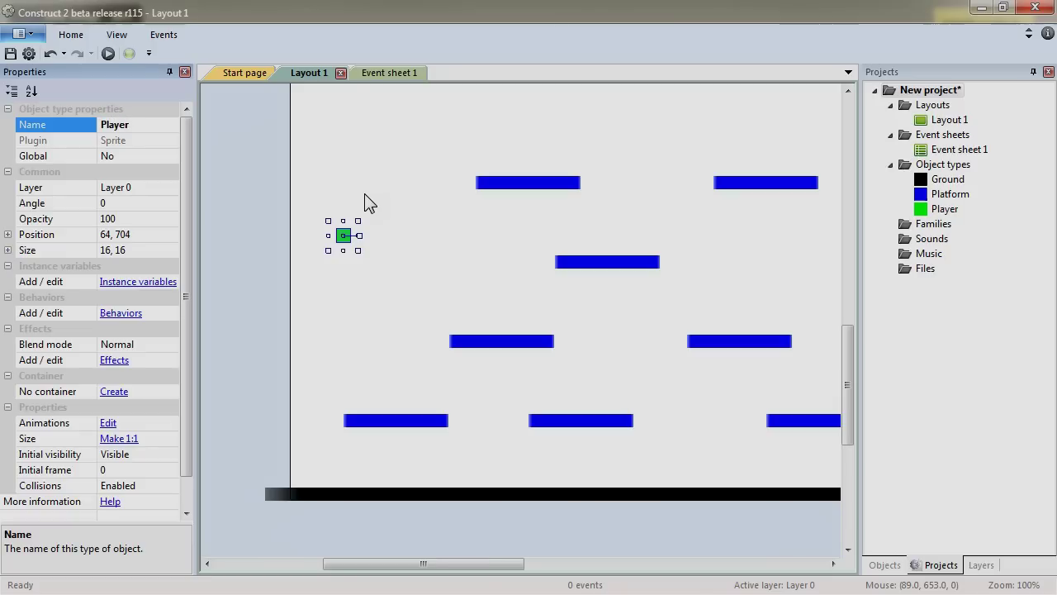
click(117, 250)
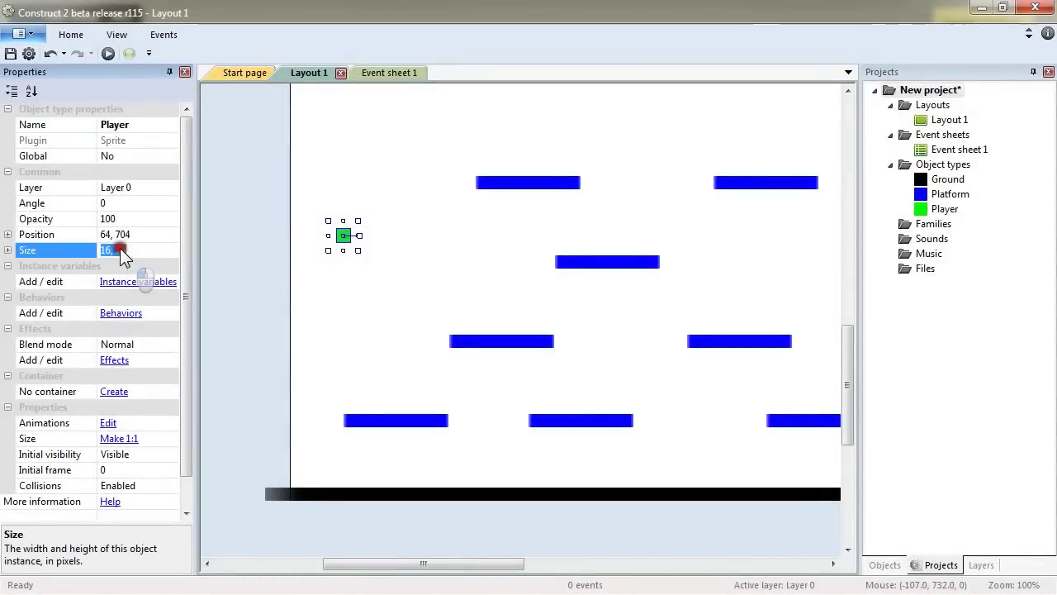
text(64,64)
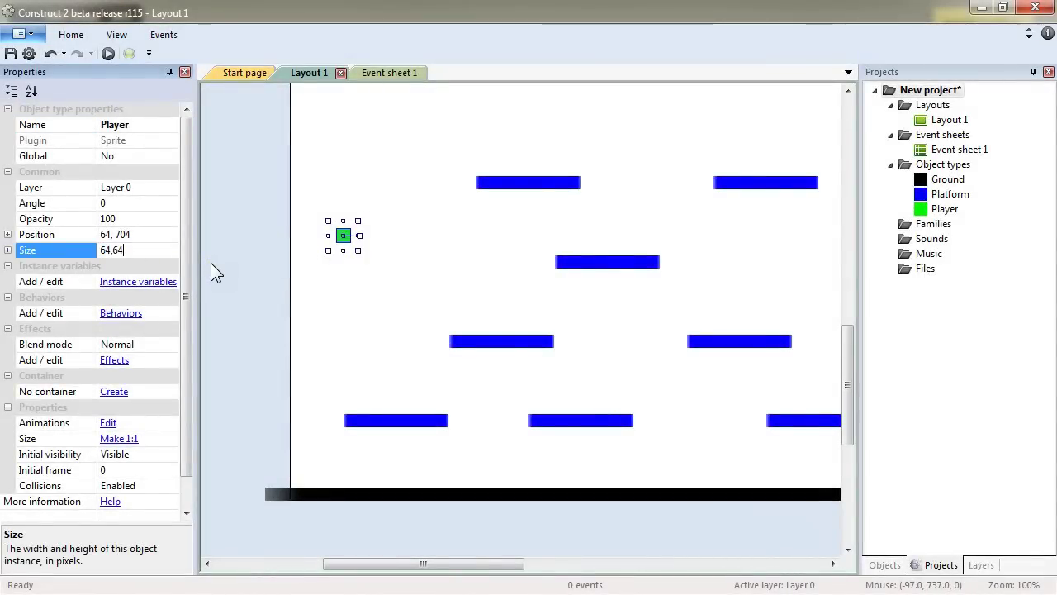
key(Return)
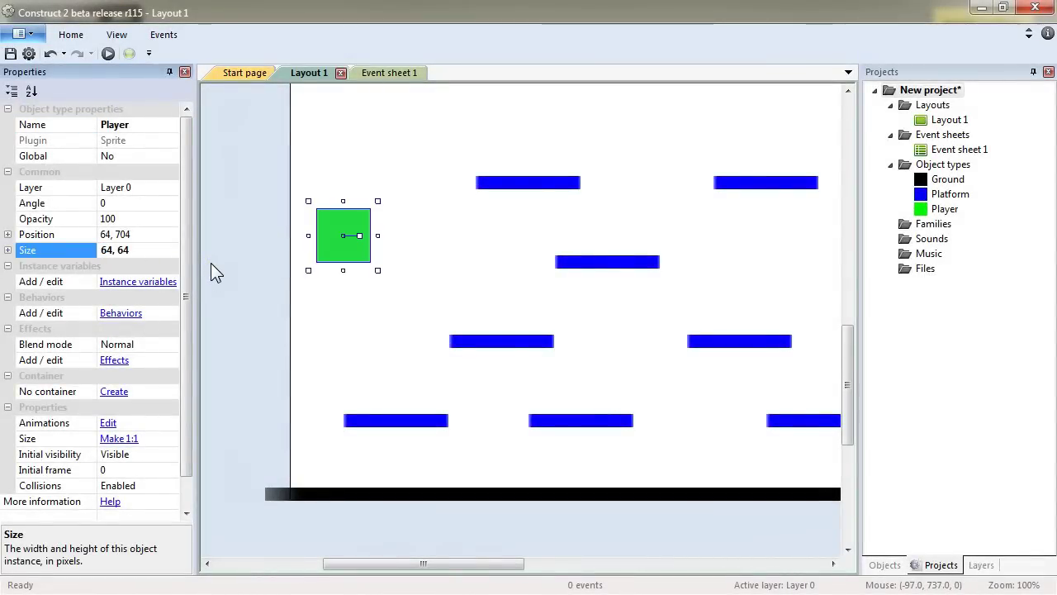
click(508, 284)
Step: Add the Platform and Scroll To behaviors to the Player sprite
click(333, 231)
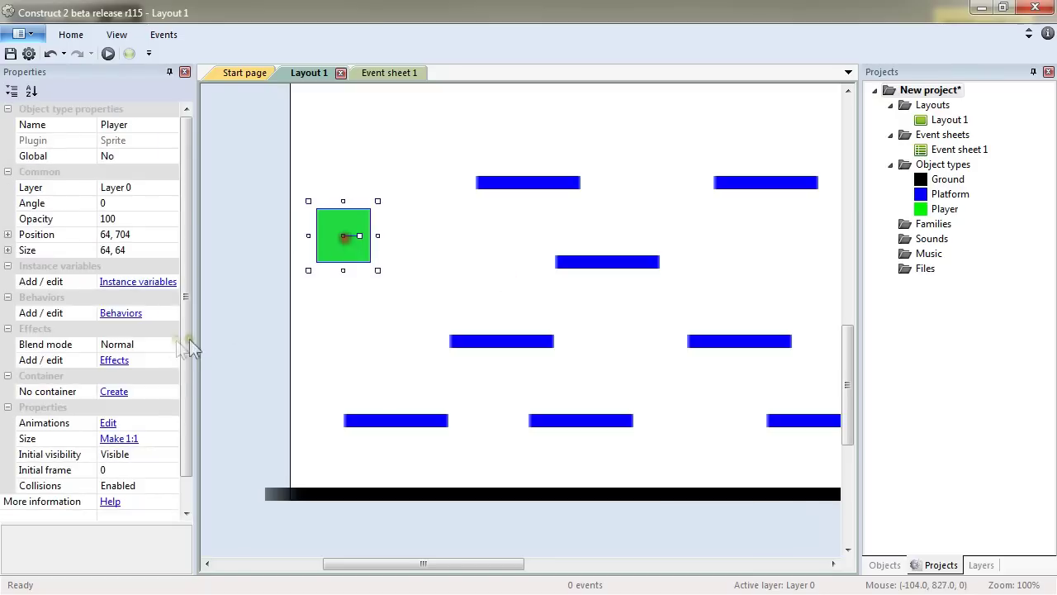
click(120, 313)
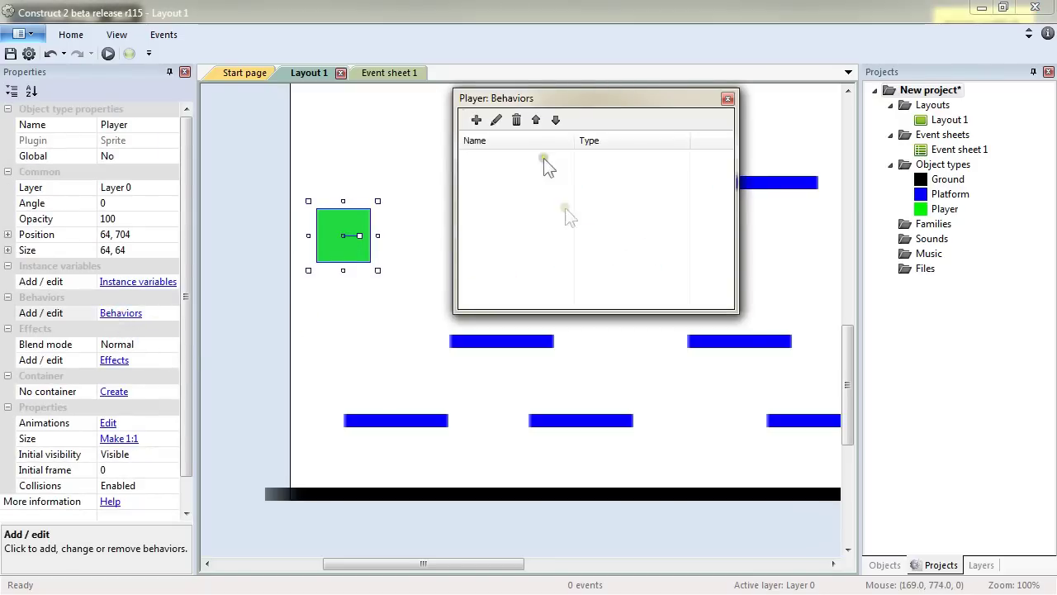
click(475, 121)
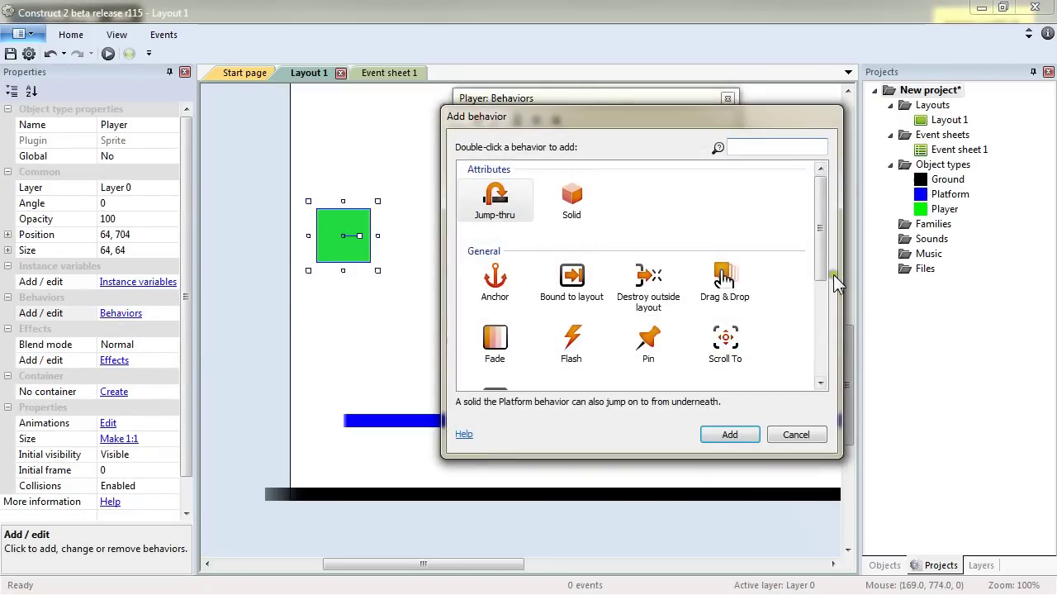
drag(820, 263, 826, 360)
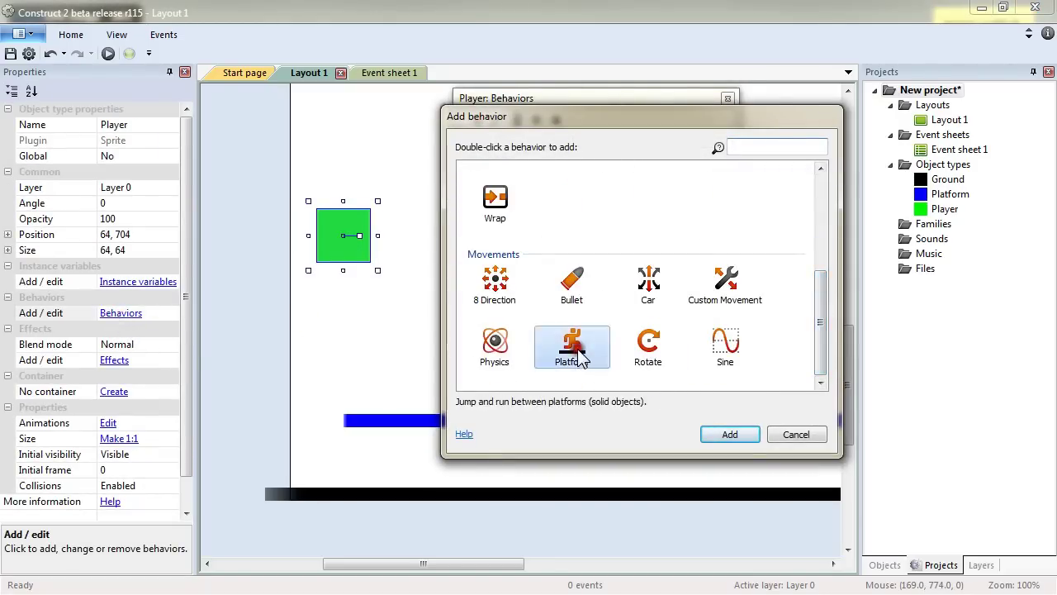
double_click(583, 351)
click(476, 121)
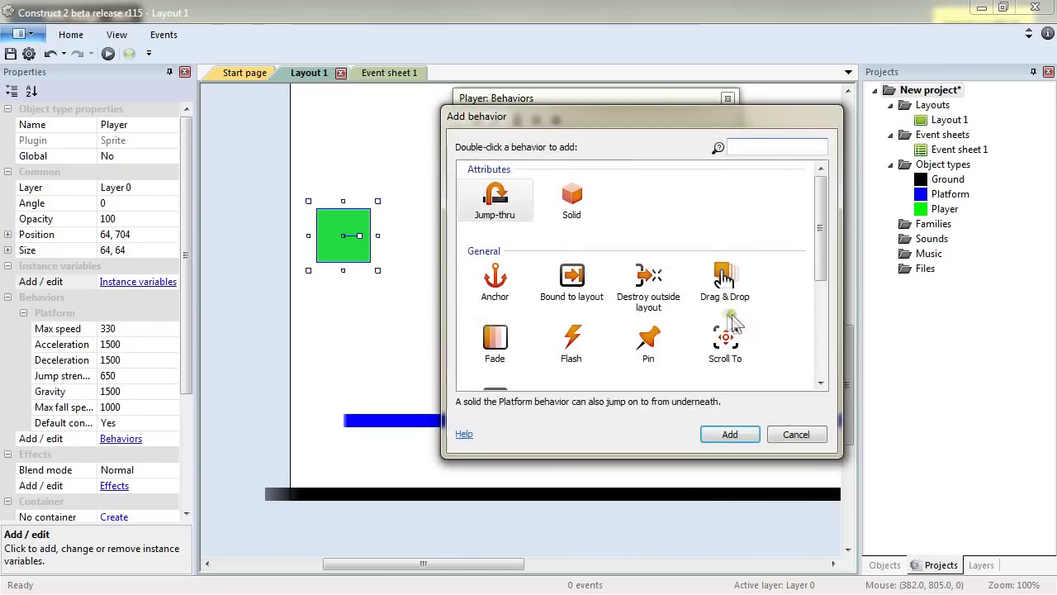
double_click(727, 353)
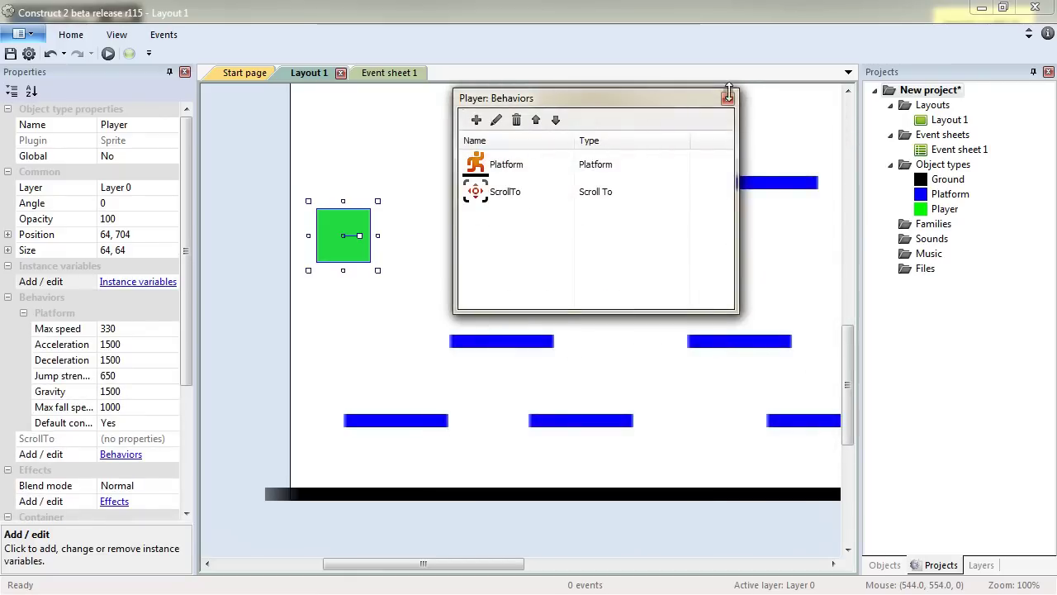
click(728, 100)
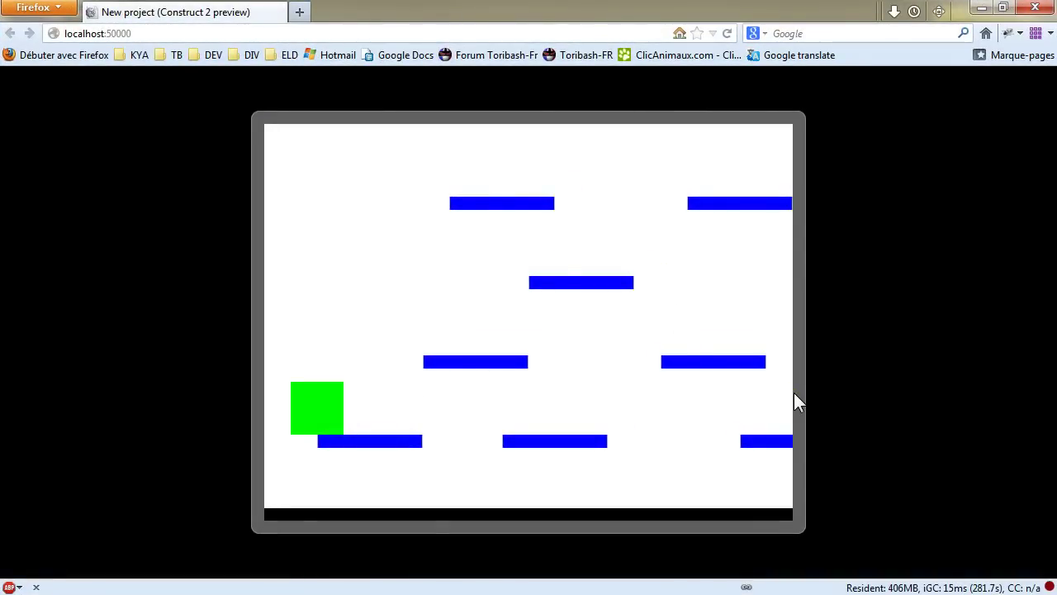
Step: Test the Player in the browser preview by running both ways and jumping up through the blue platforms
key(Right)
key(Up)
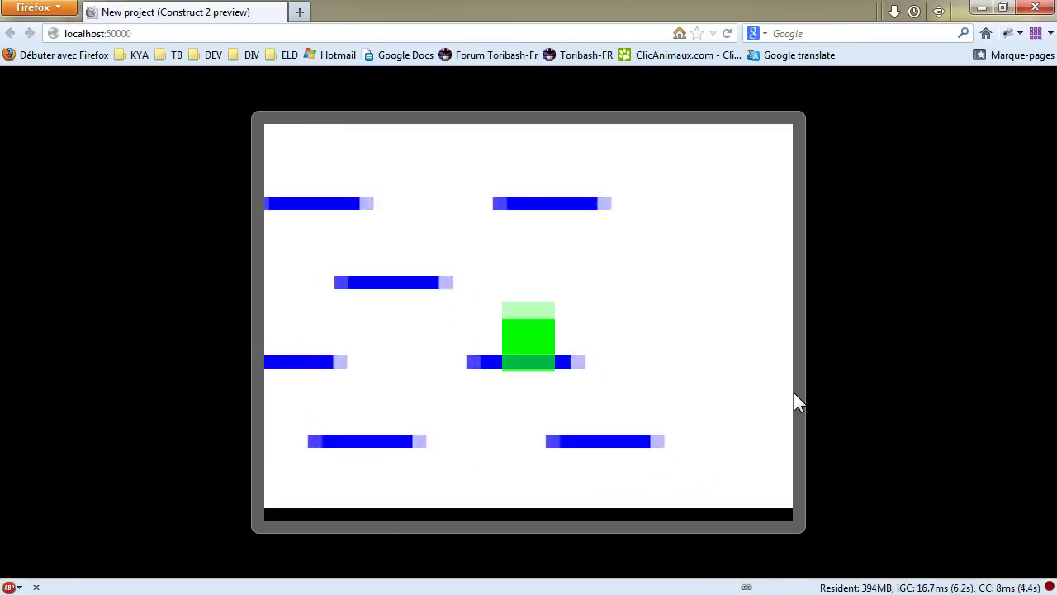
key(Left)
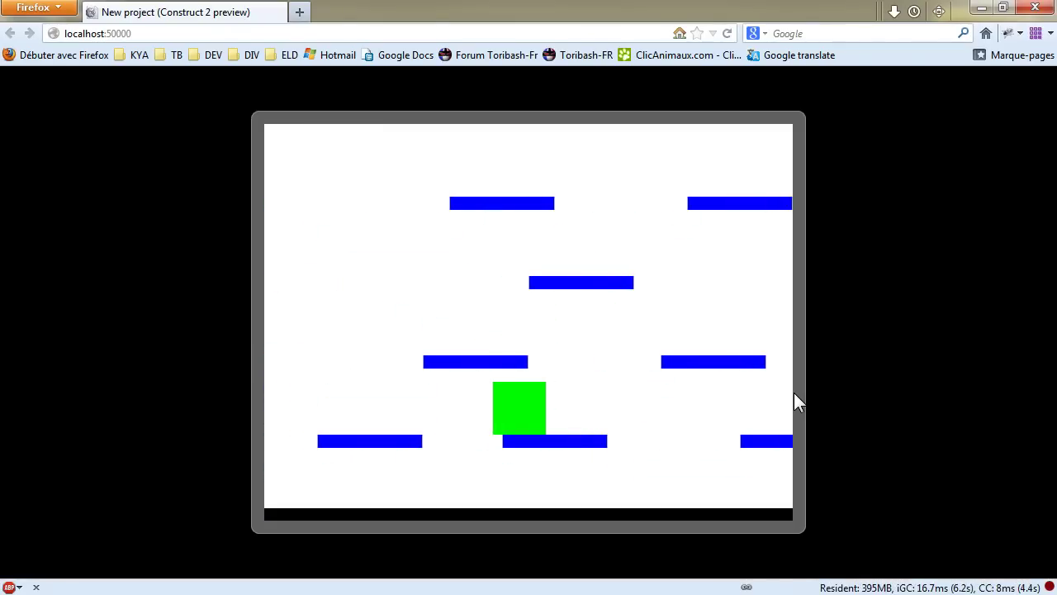
key(Up)
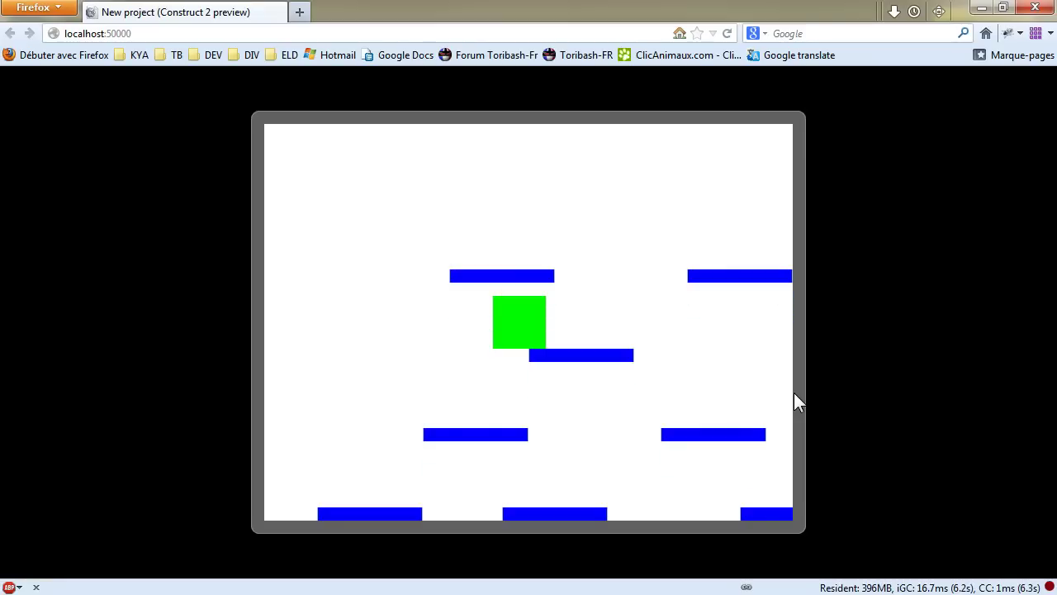
key(Up)
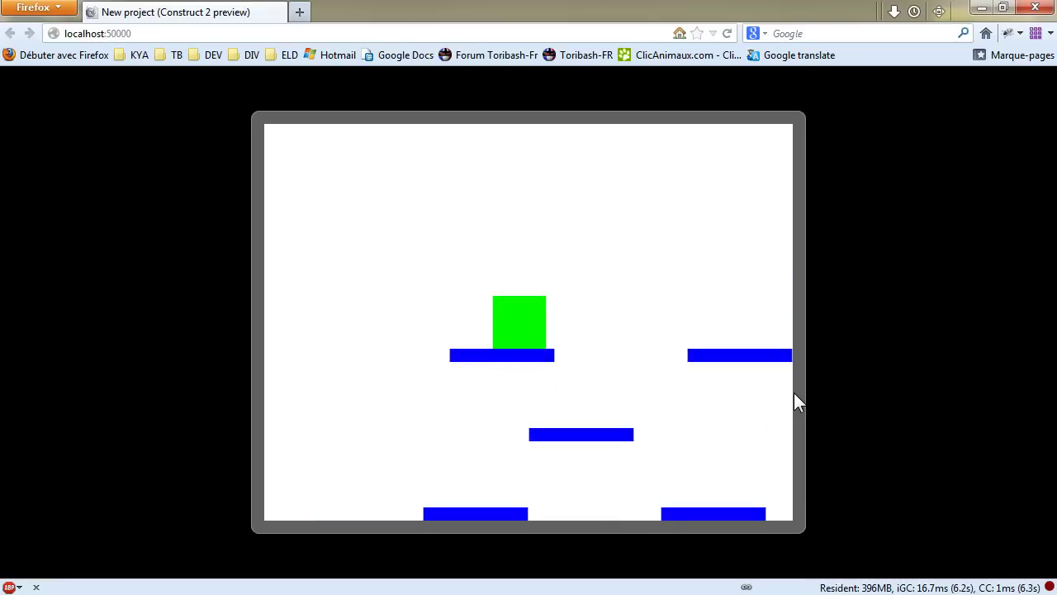
key(Left)
key(Right)
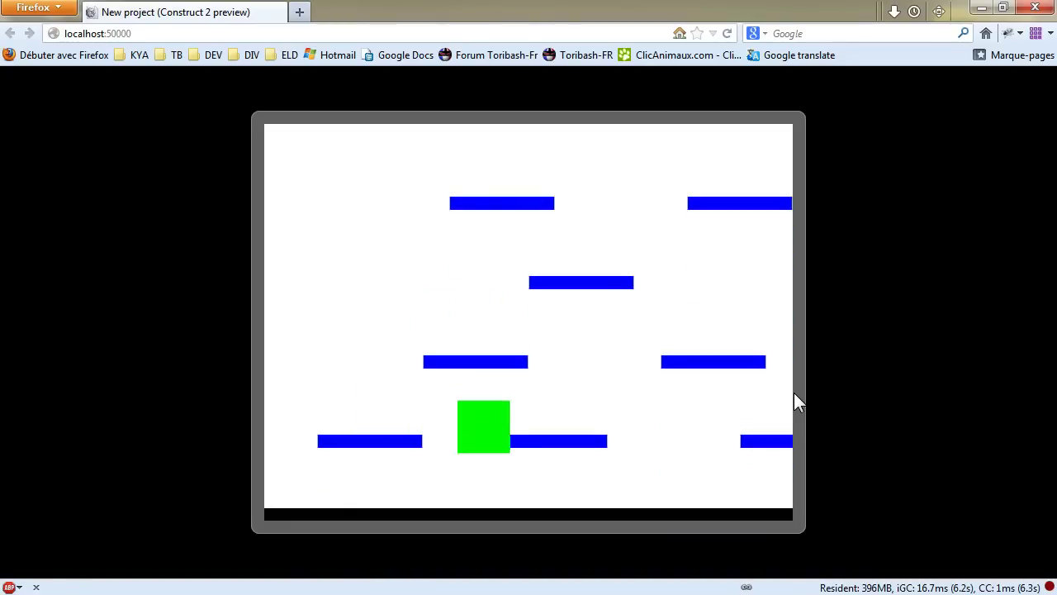
key(Right)
key(Left)
key(Right)
key(Left)
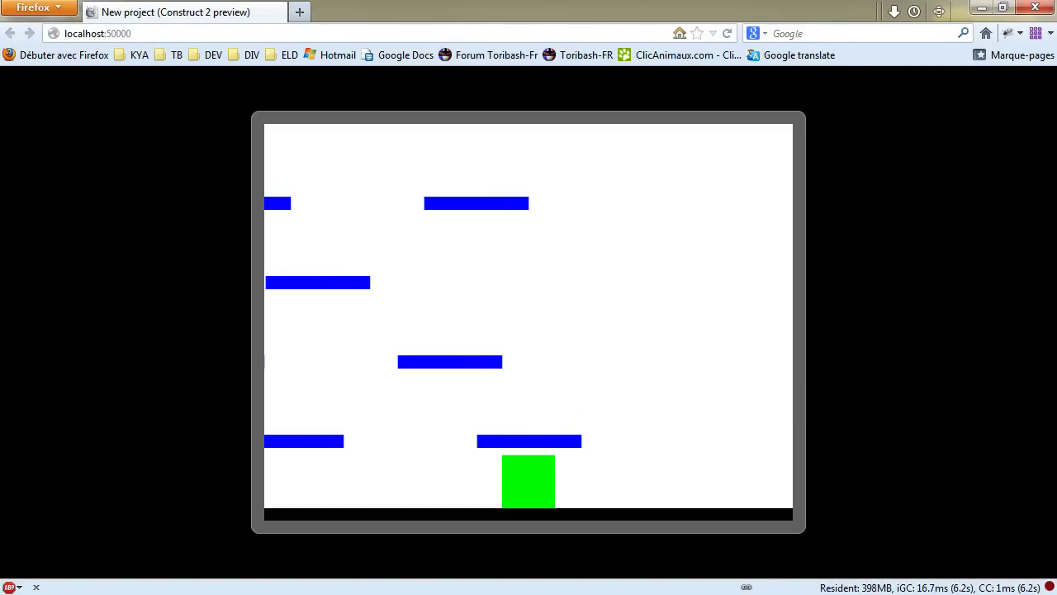
Step: Back in Construct 2, duplicate the Ground sprite above the original and resize the copy to 448, 32 at position 1056, 896
key(alt+Tab)
click(516, 495)
ctrl+drag(507, 496, 506, 395)
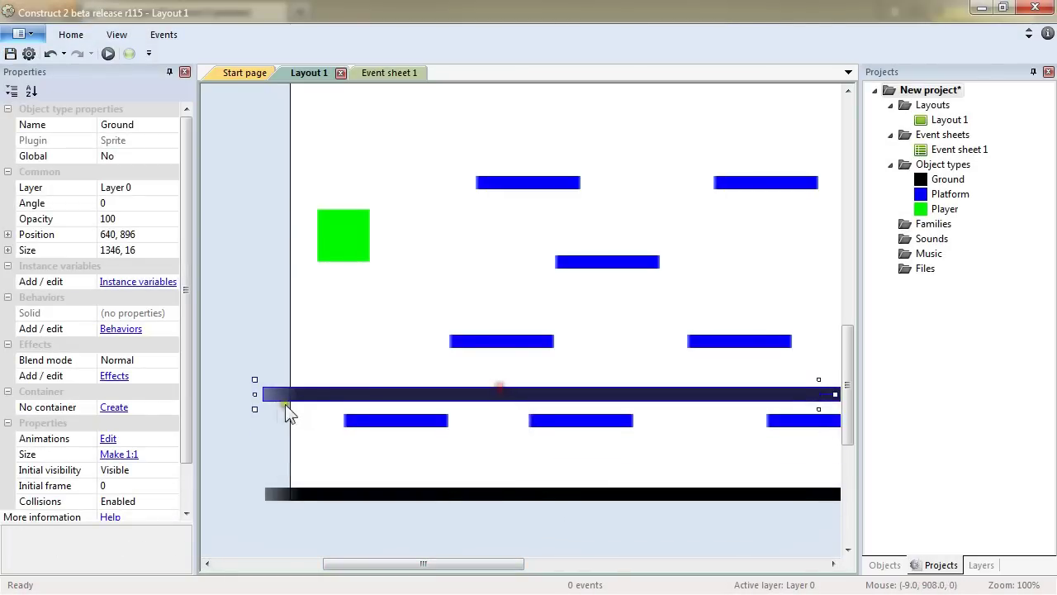
drag(253, 394, 783, 394)
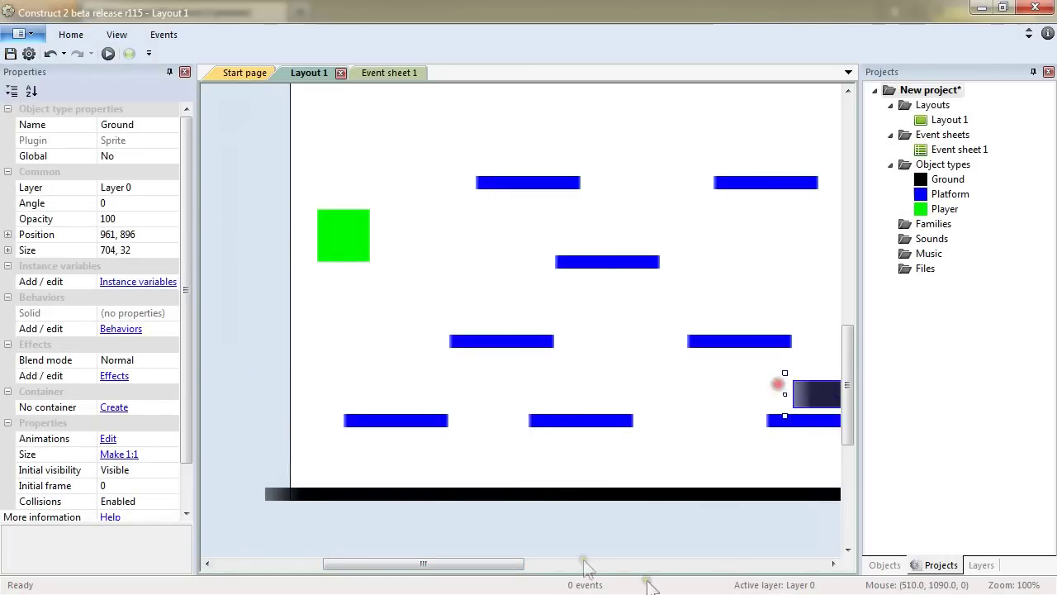
drag(482, 562, 631, 562)
drag(325, 394, 532, 398)
drag(651, 395, 623, 388)
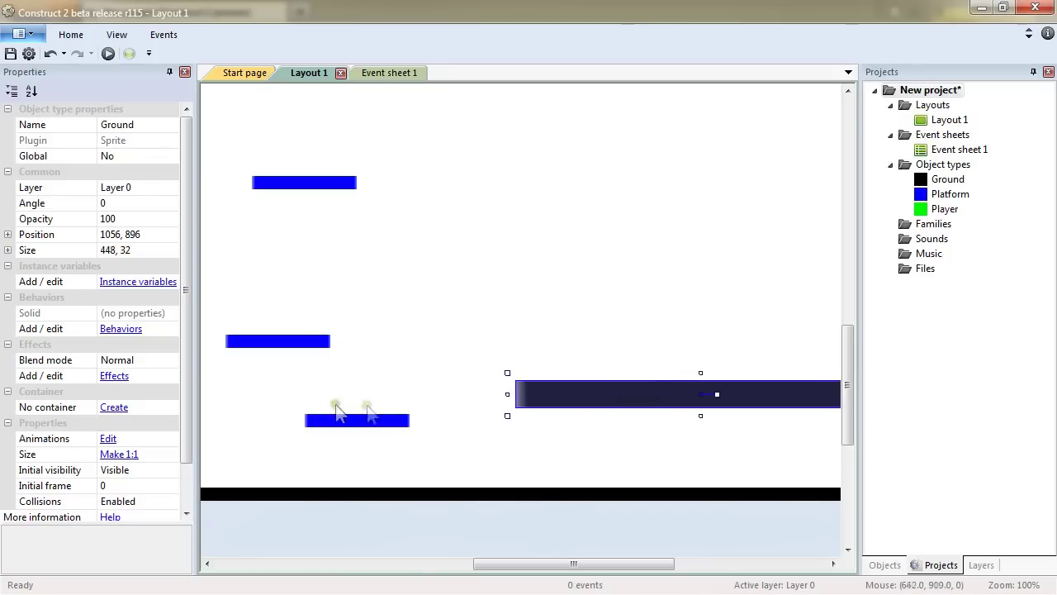
Step: Preview the layout again, walk the Player beneath the raised Ground block and jump repeatedly against its underside
key(F5)
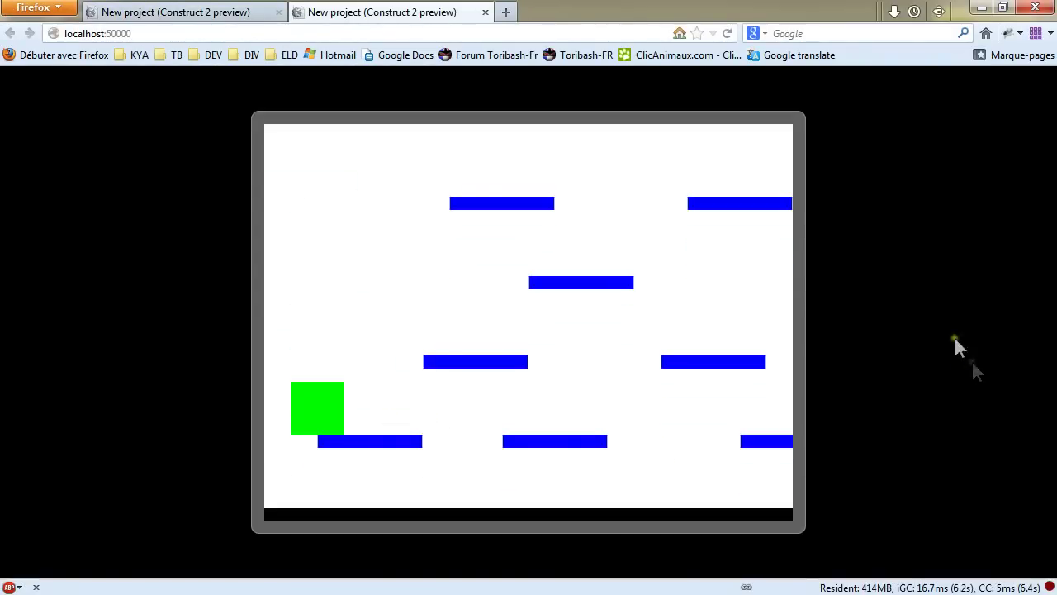
key(Left)
key(Right)
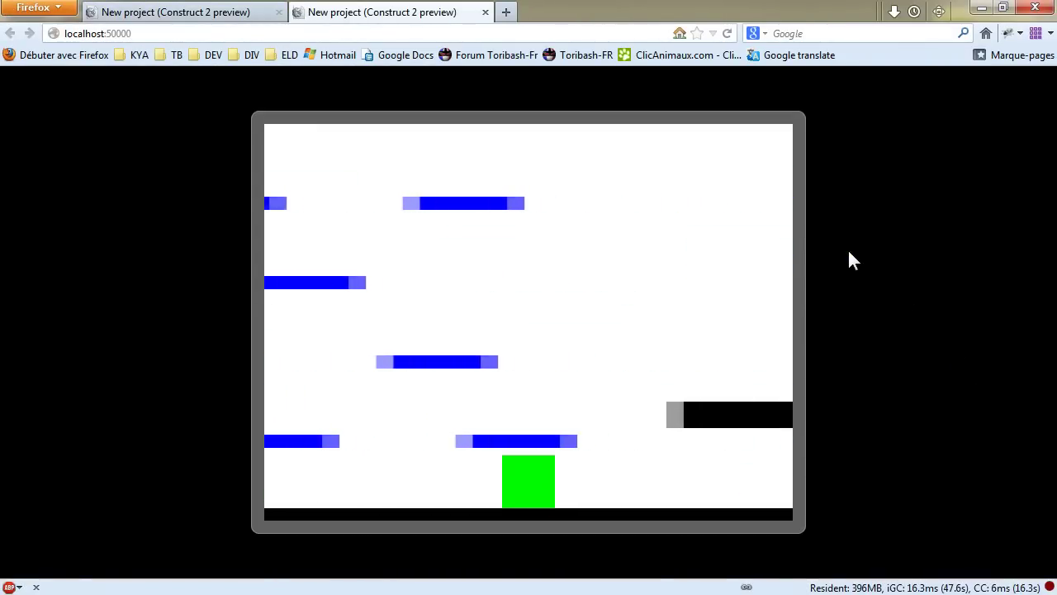
key(Up)
key(Up)
key(Up)
key(Up)
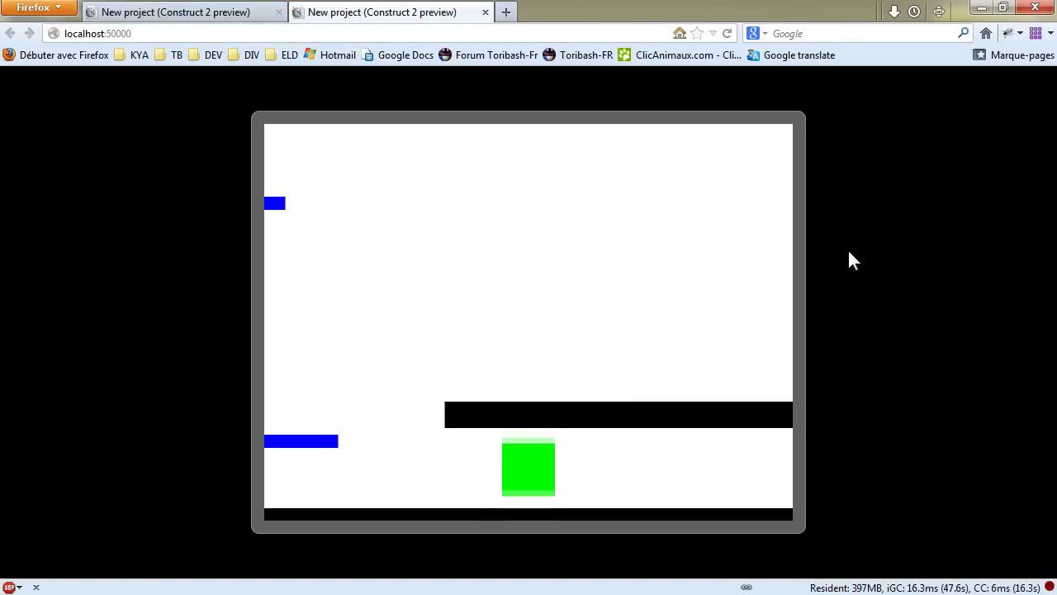
key(Up)
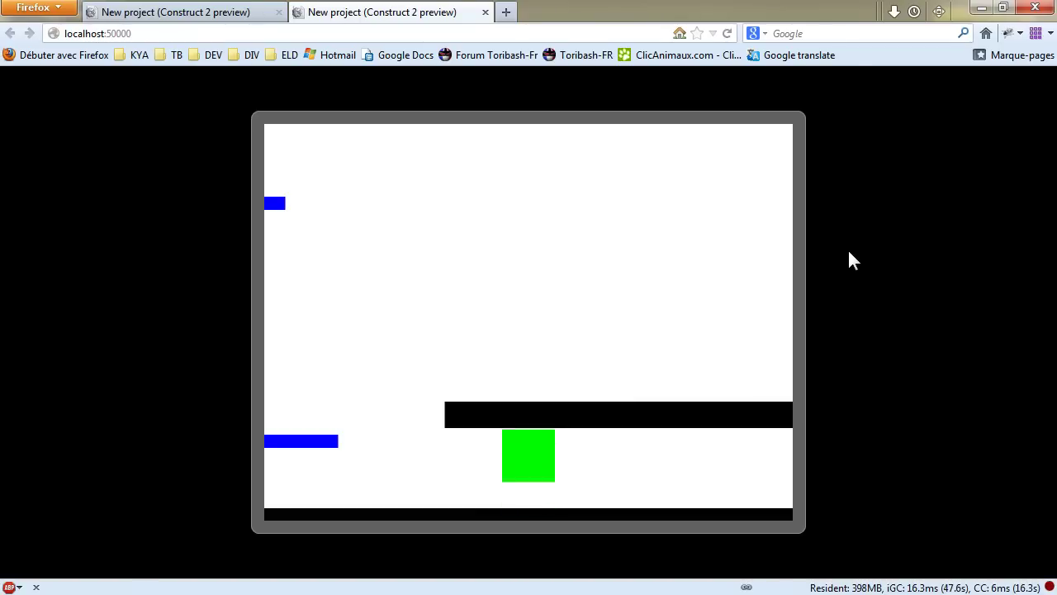
Step: In the preview, jump the Player up the blue platforms and across onto the top of the raised Ground block
key(Right)
key(Up)
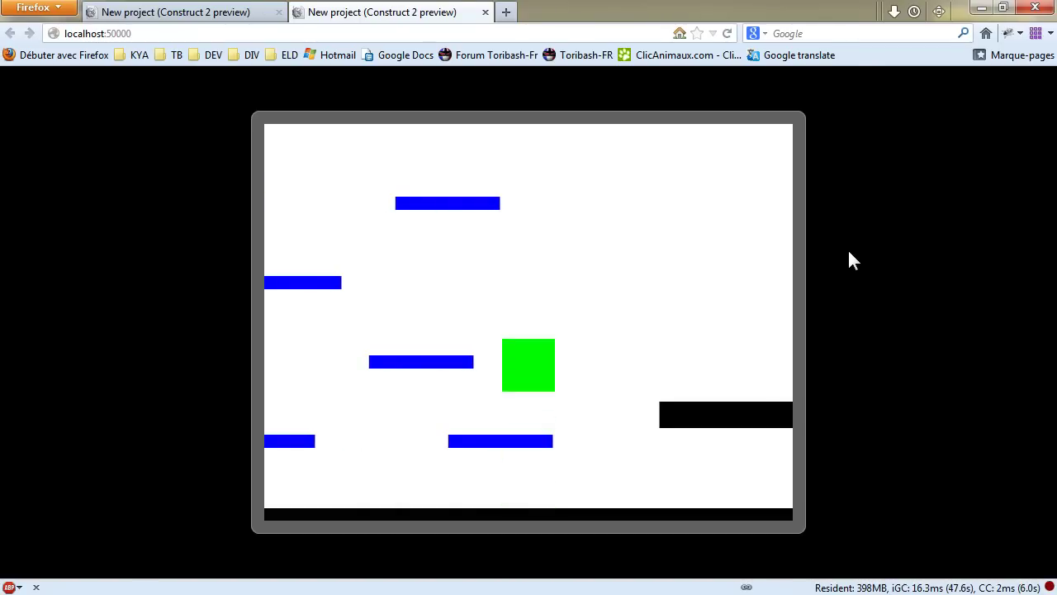
key(Up)
key(Right)
key(Up)
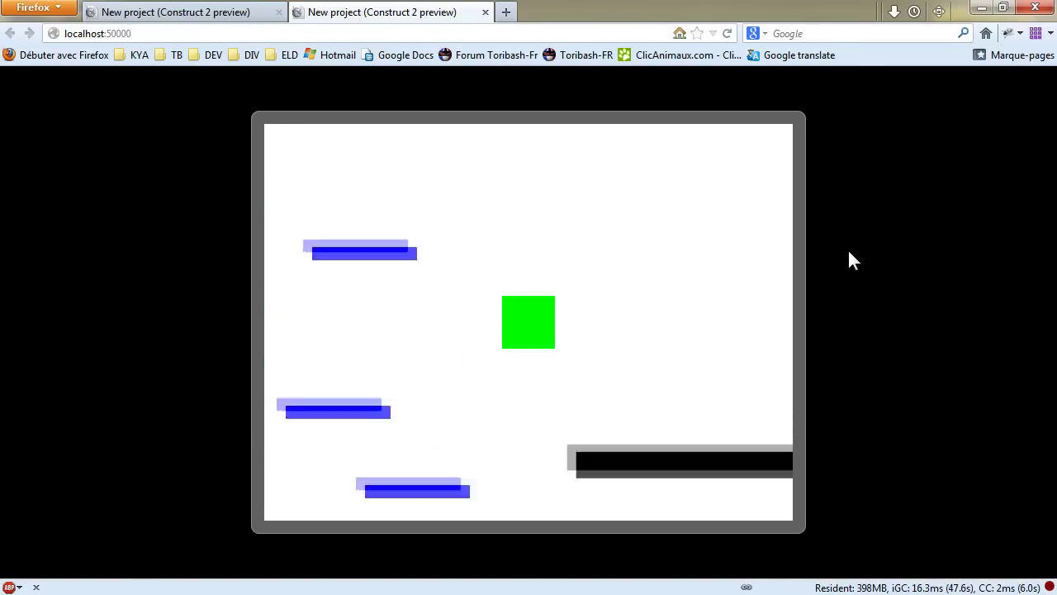
key(Right)
key(Right)
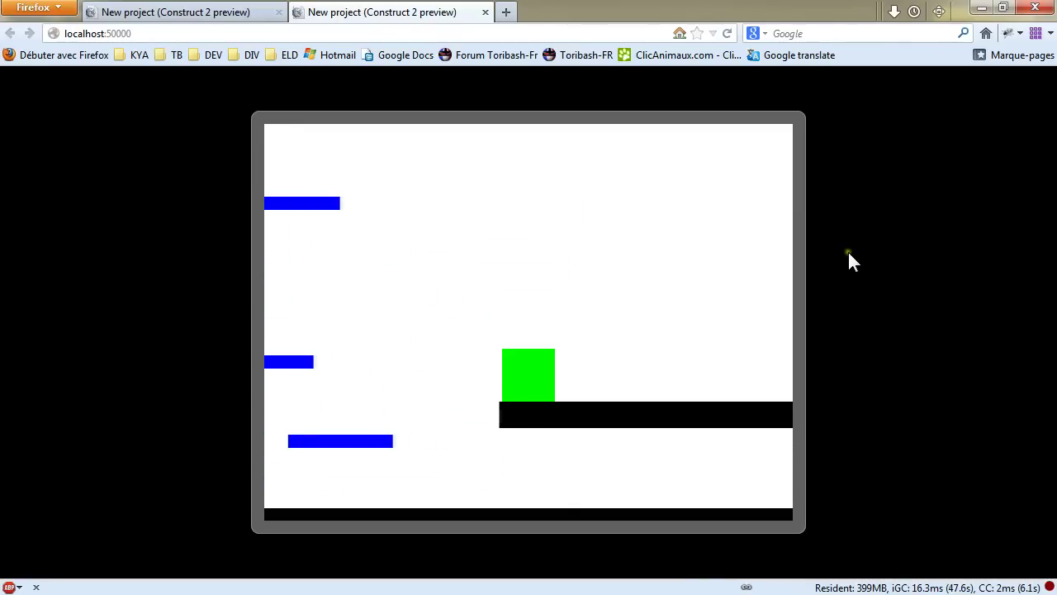
Step: Run and jump the Player back across the blue platforms, then return it to the edge of the raised Ground block
key(Up)
key(Left)
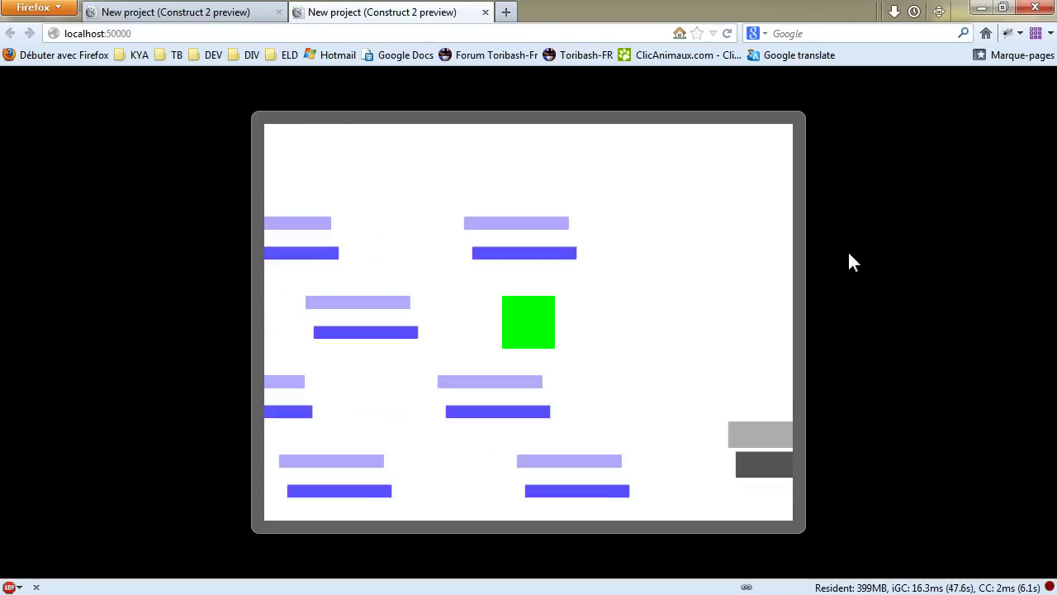
key(Left)
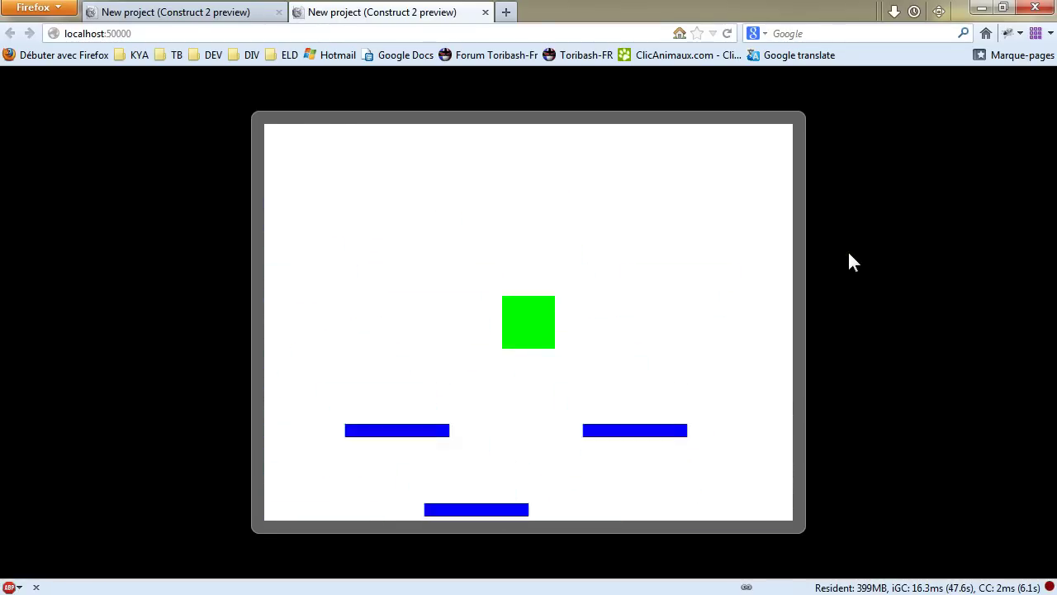
key(Left)
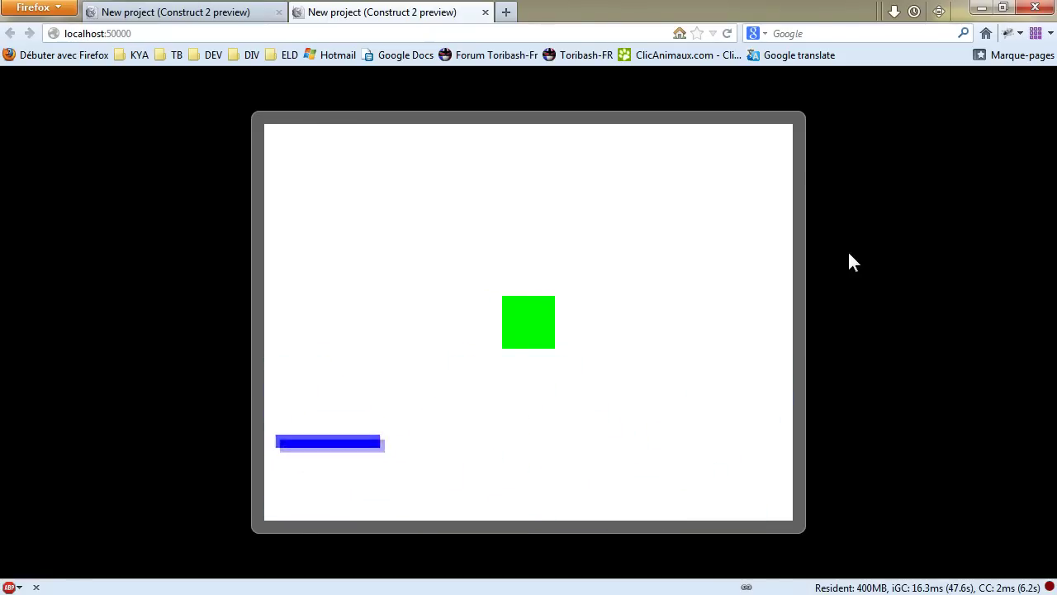
key(Right)
key(Left)
key(Left)
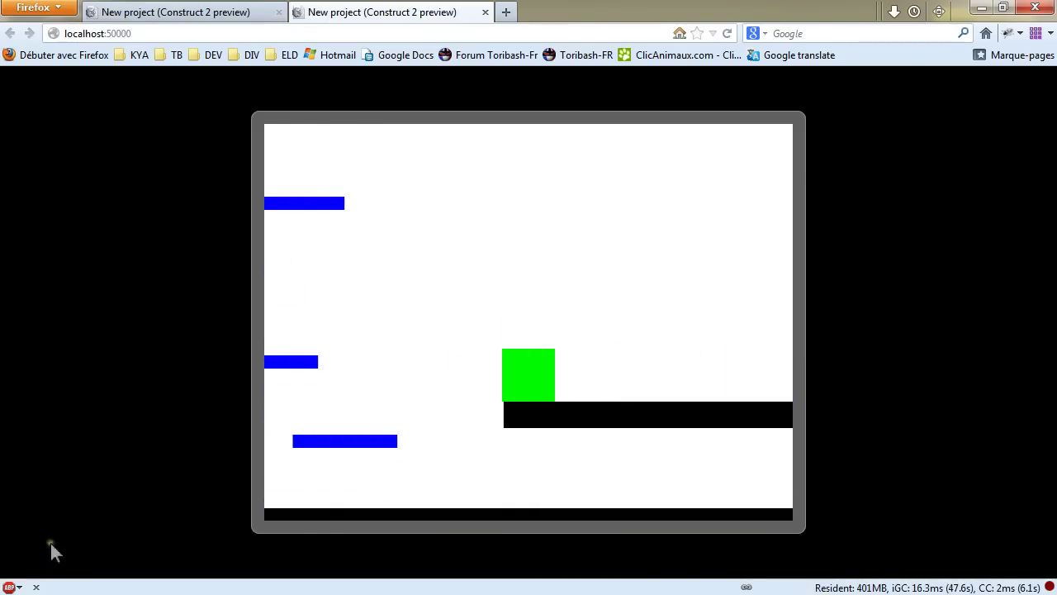
Step: Switch back to Construct 2 and set the Player's Platform behavior Max speed to 600
key(alt+Tab)
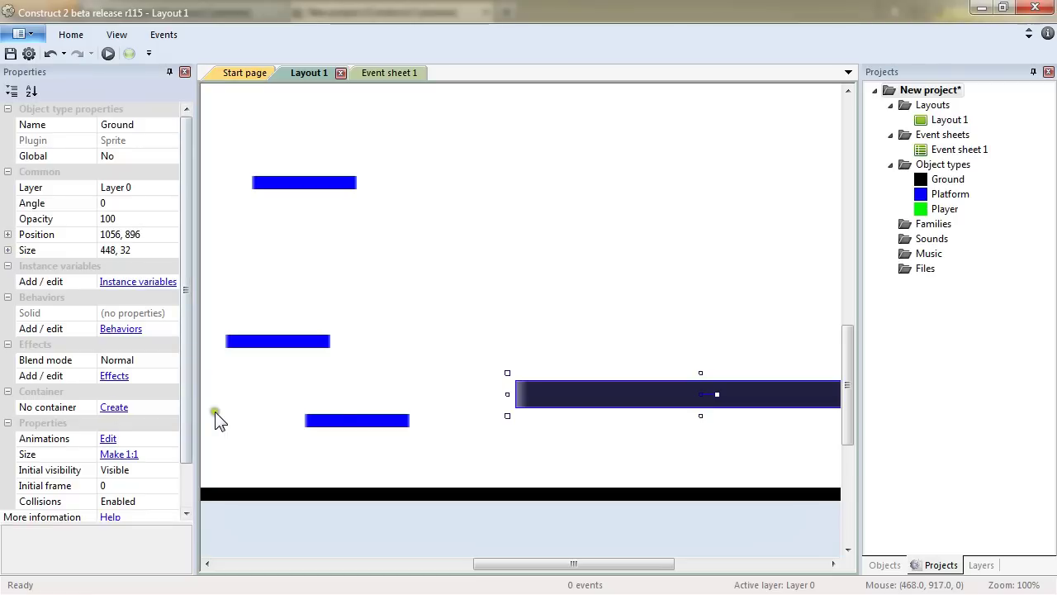
drag(599, 563, 425, 547)
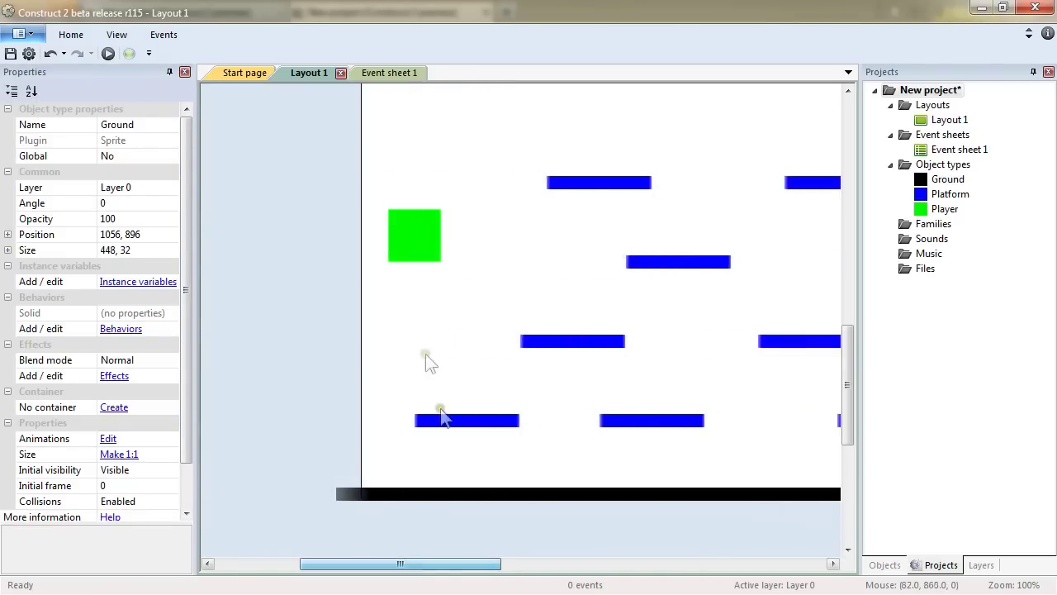
click(415, 246)
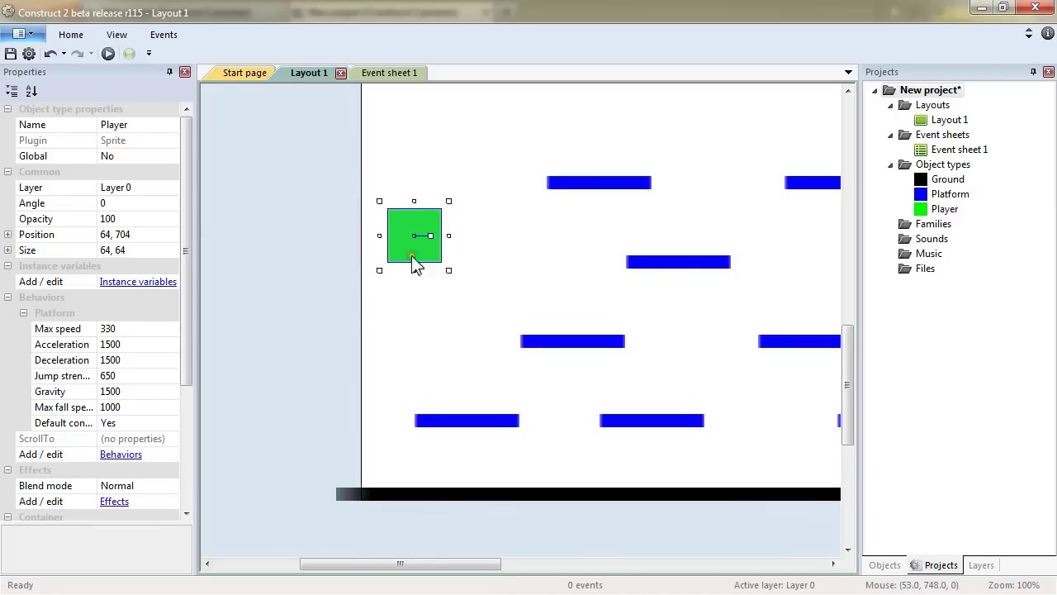
click(62, 330)
click(55, 313)
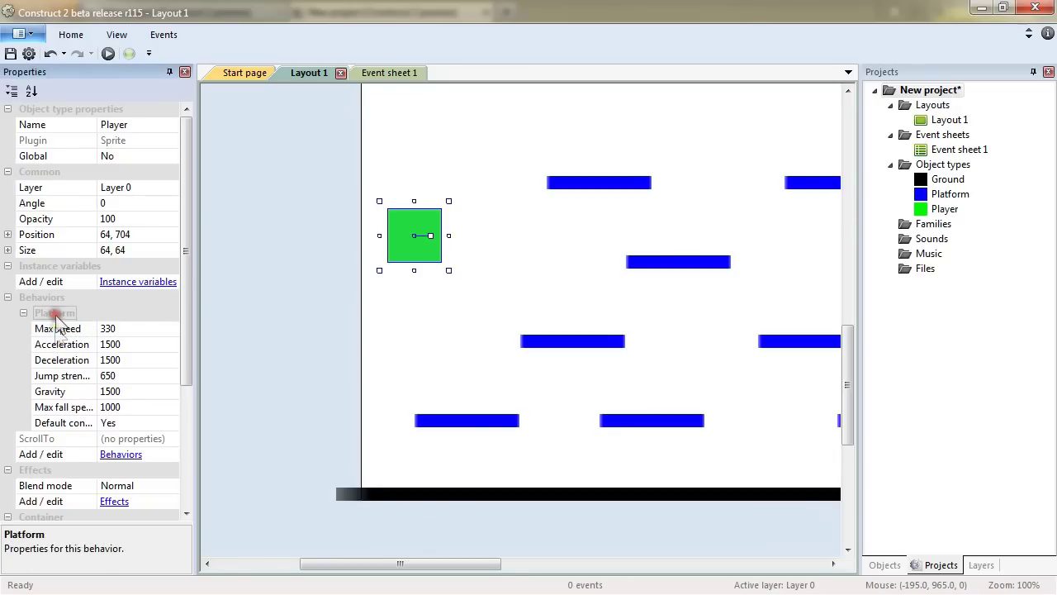
click(124, 329)
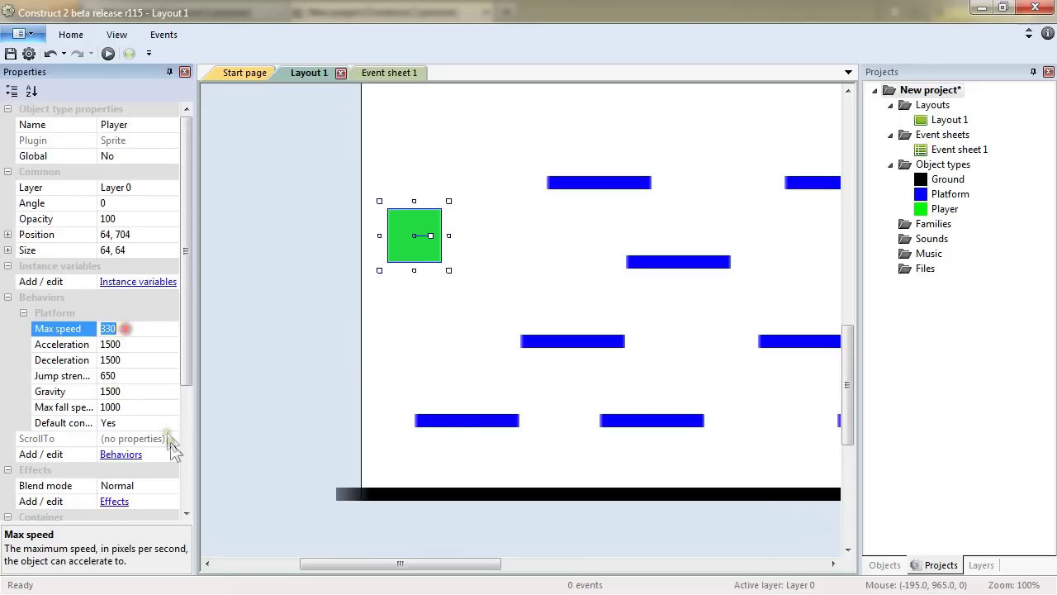
text(600)
key(Return)
Step: Preview the layout and test the faster Player by running and jumping in both directions across the platforms
key(F5)
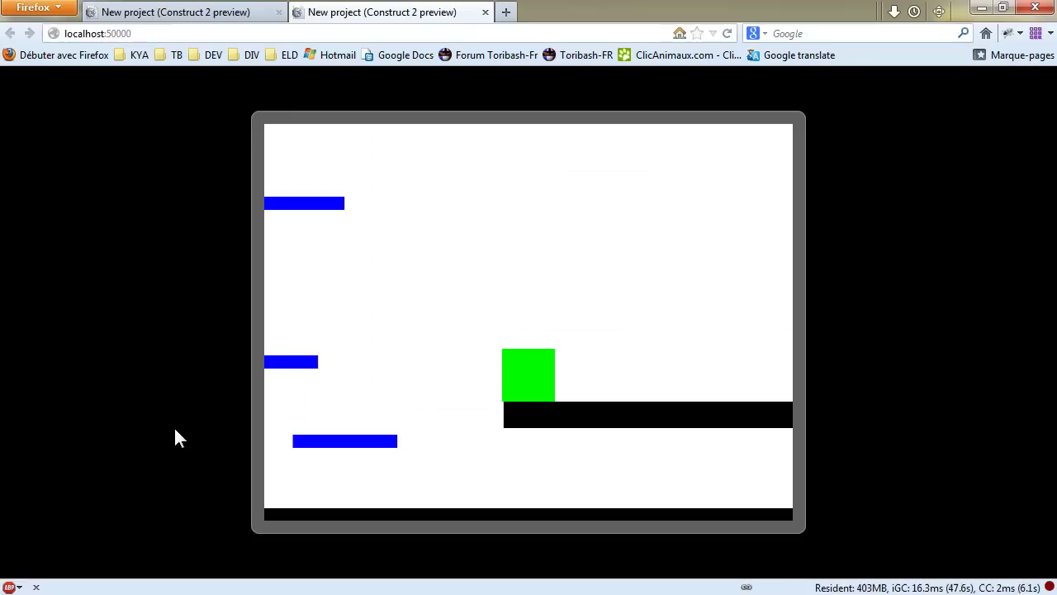
key(Right)
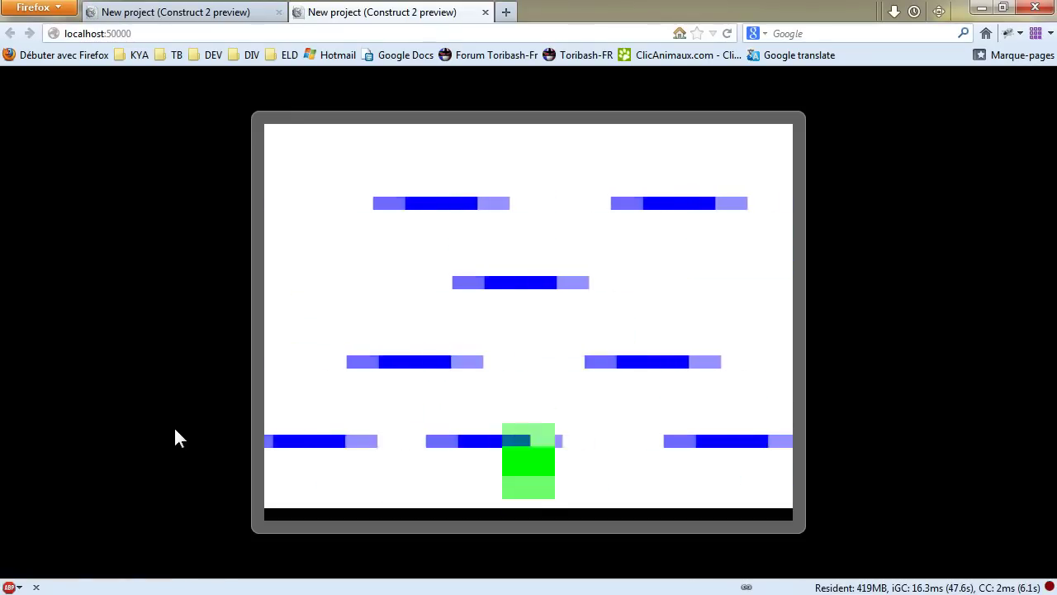
key(Left)
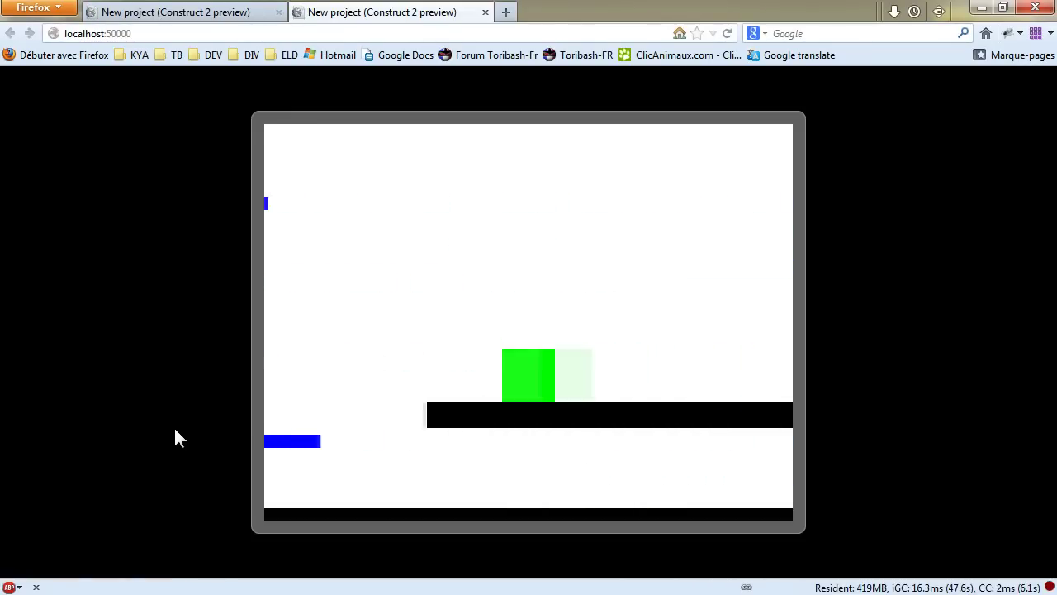
key(Up)
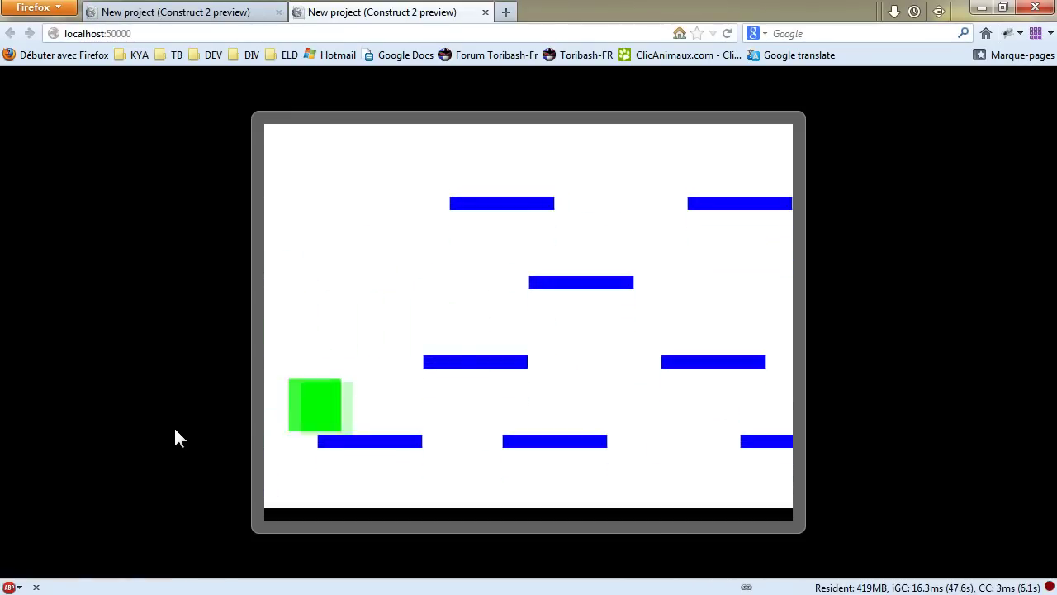
key(Right)
key(Up)
key(Left)
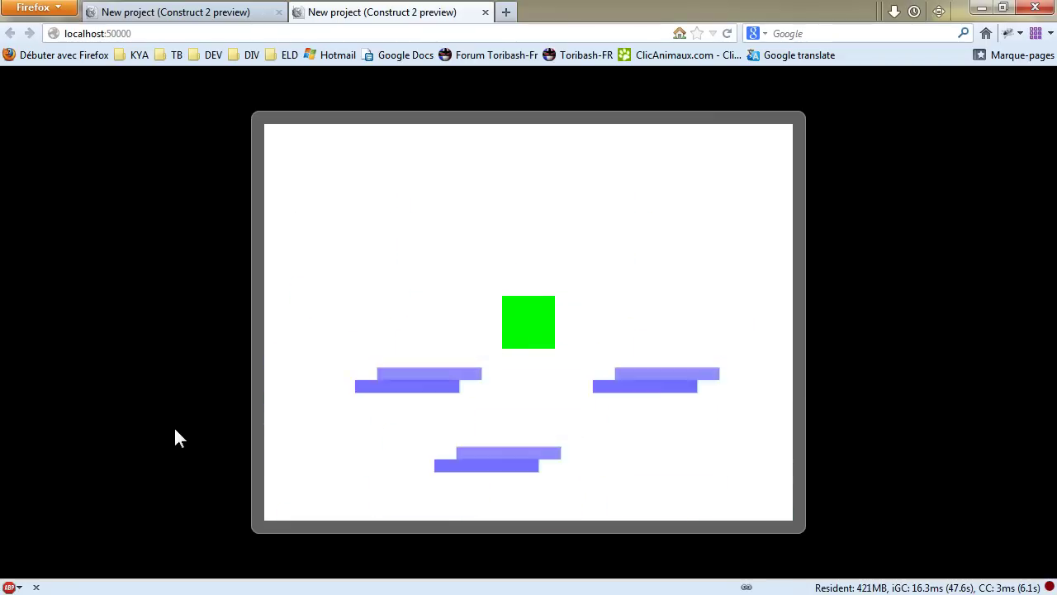
key(Left)
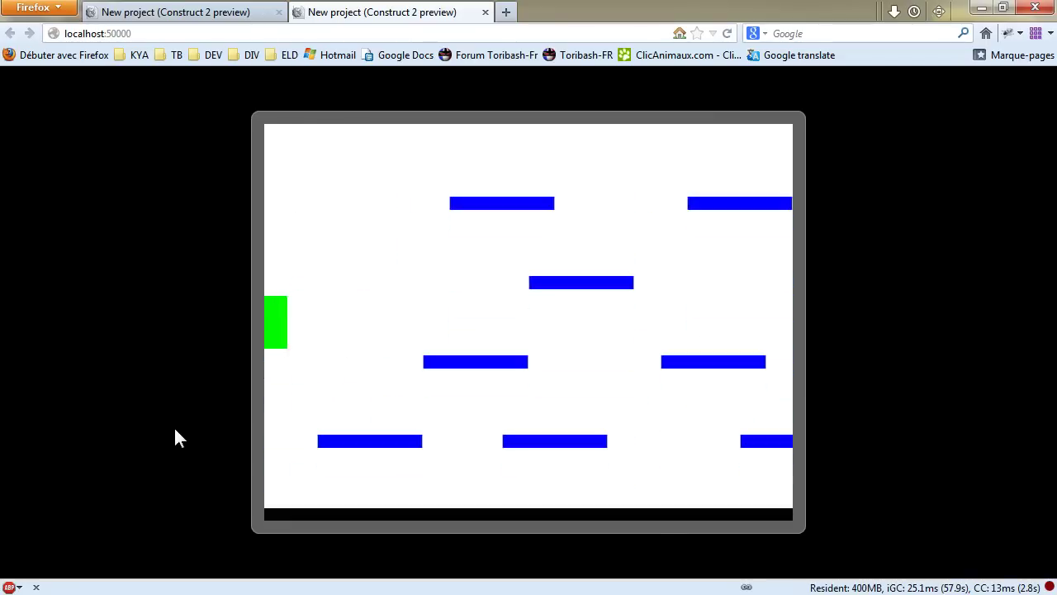
Step: Back in Construct 2, add a Number instance variable named HP with initial value 0 to the Player sprite
key(alt+F4)
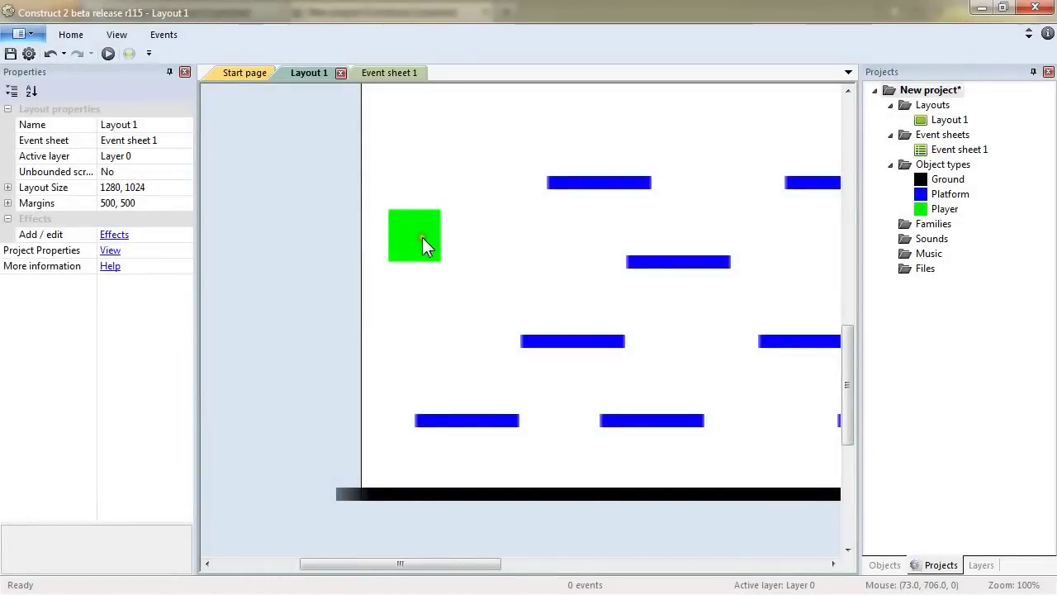
click(422, 238)
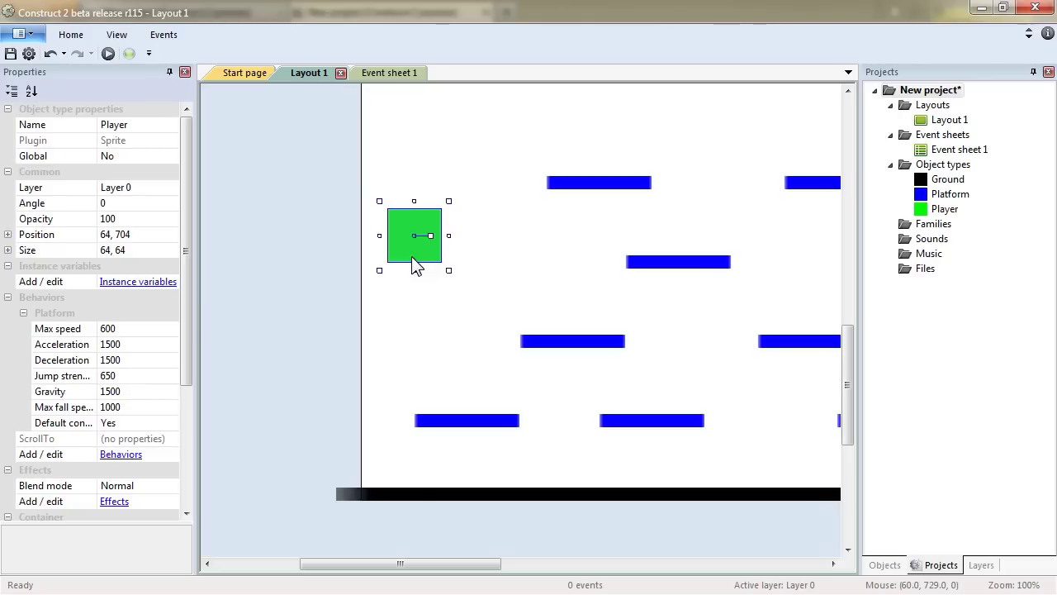
click(139, 282)
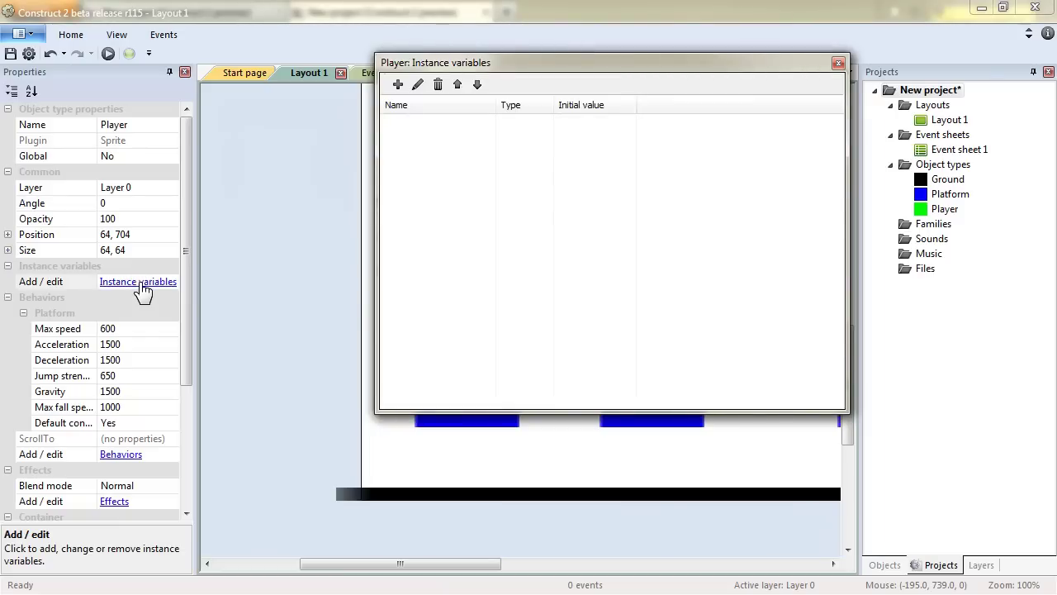
click(397, 84)
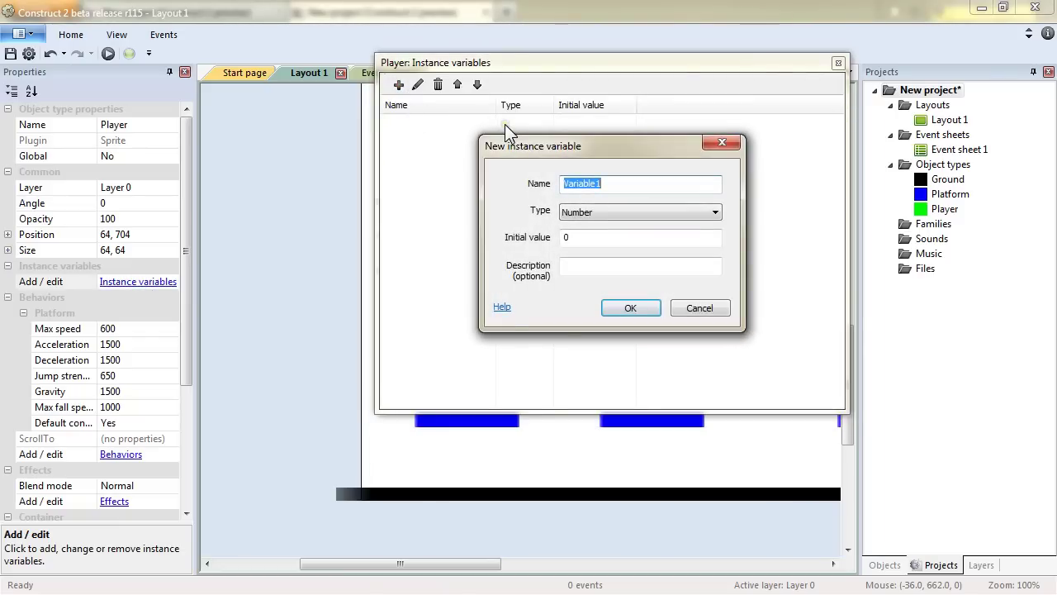
text(HP)
key(Return)
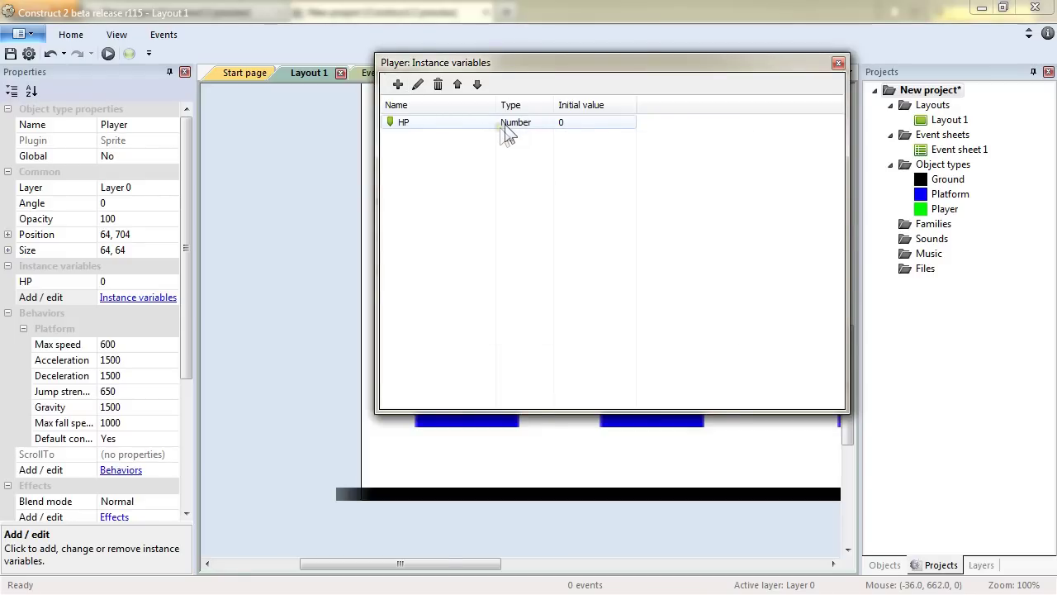
Step: Add a second Number instance variable named Score with initial value 0 to the Player and close the variables dialog
click(399, 84)
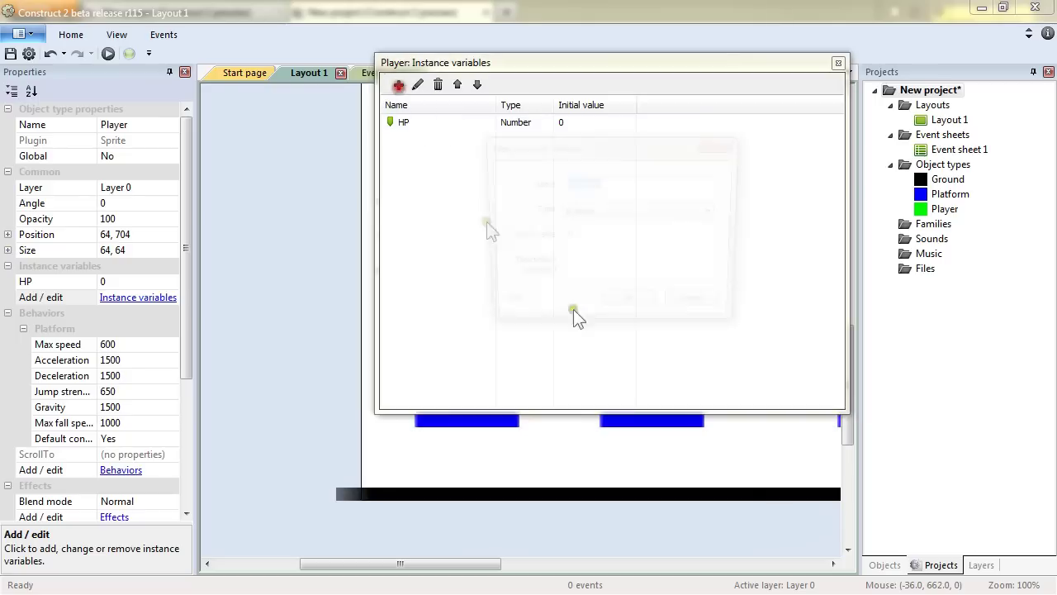
text(Score)
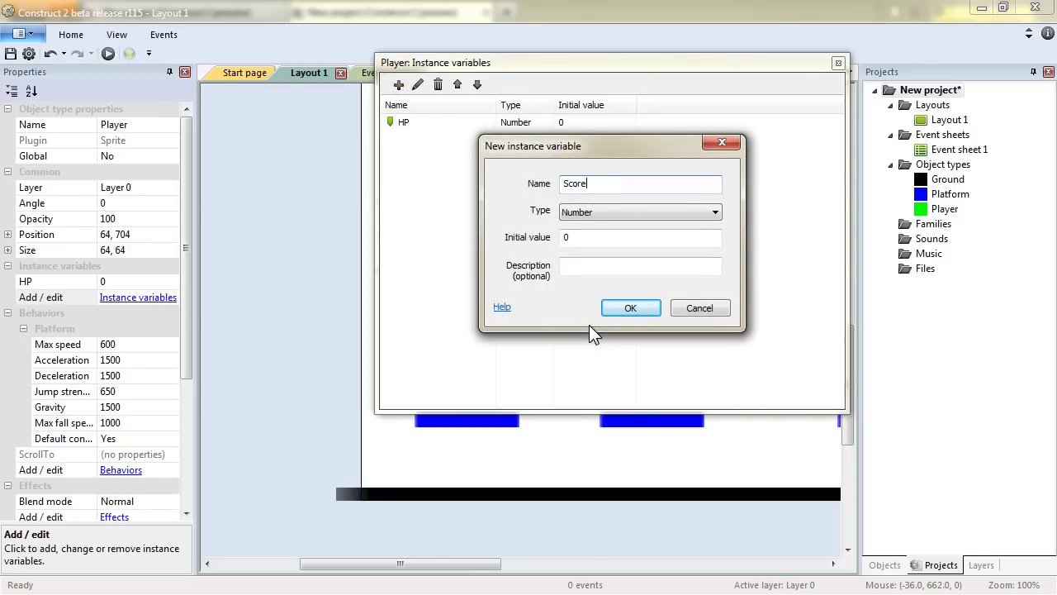
key(Return)
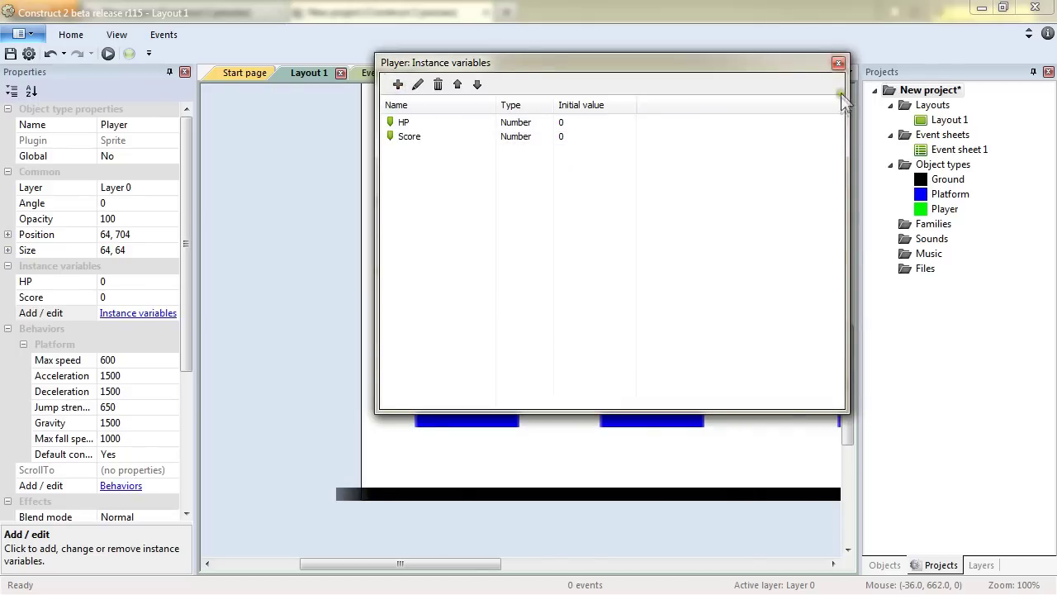
click(838, 63)
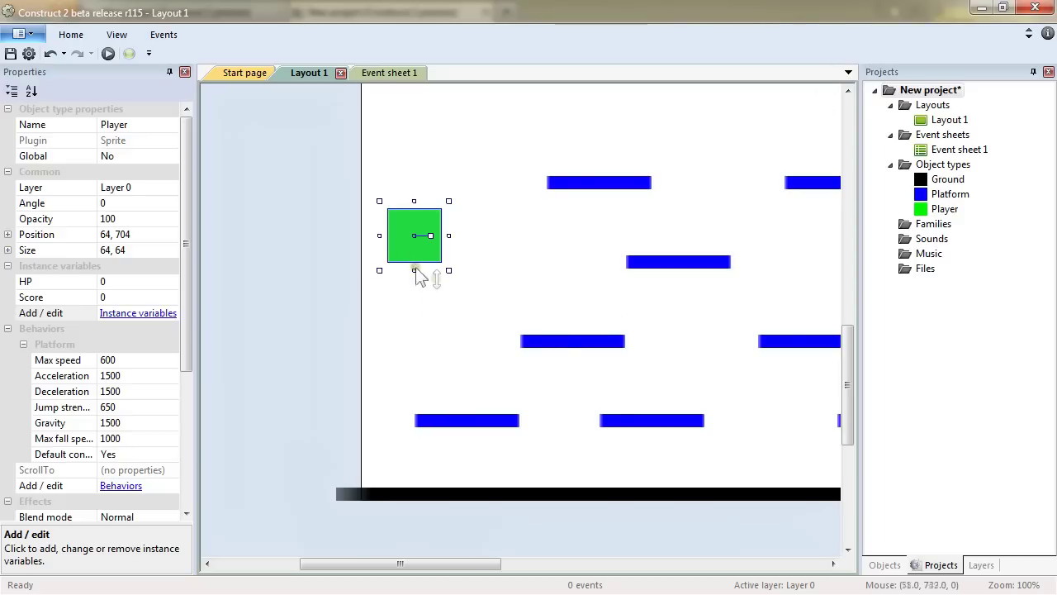
Step: Duplicate the Player sprite to position 256, 576 and preview how both copies respond to the movement controls
ctrl+drag(404, 246, 569, 147)
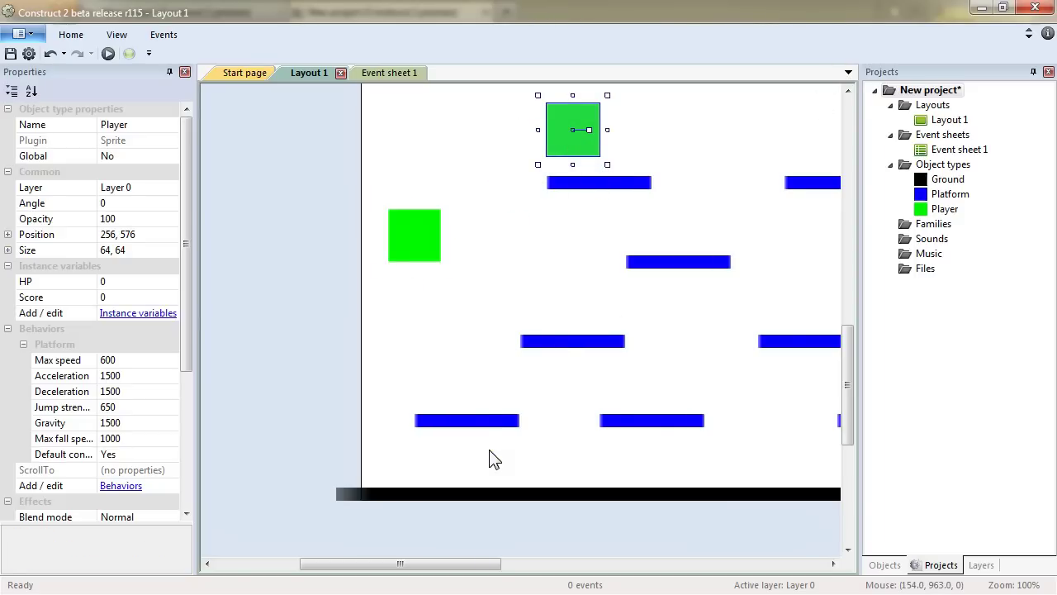
key(F5)
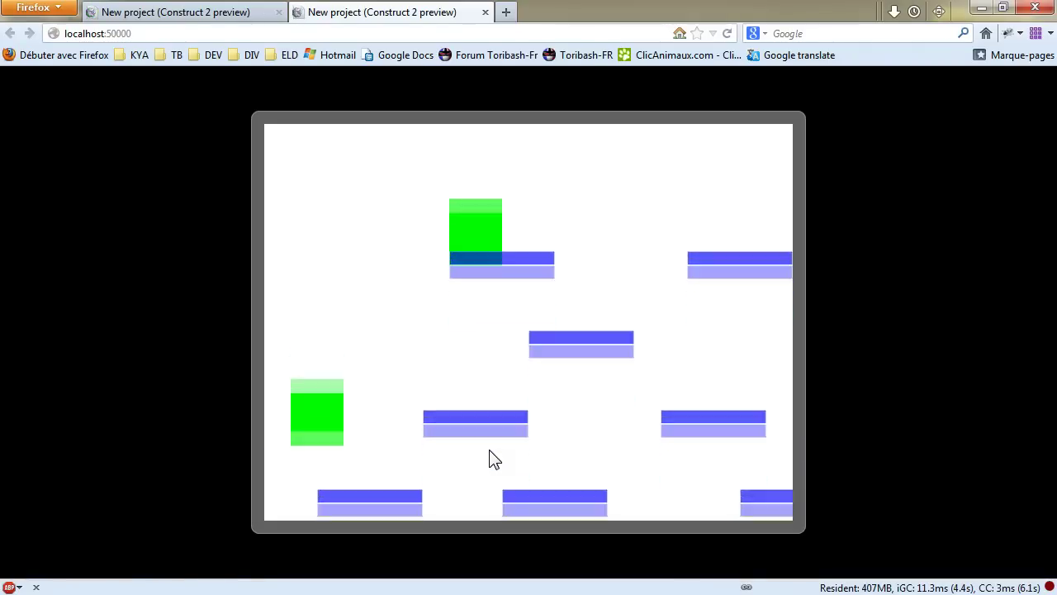
key(Right)
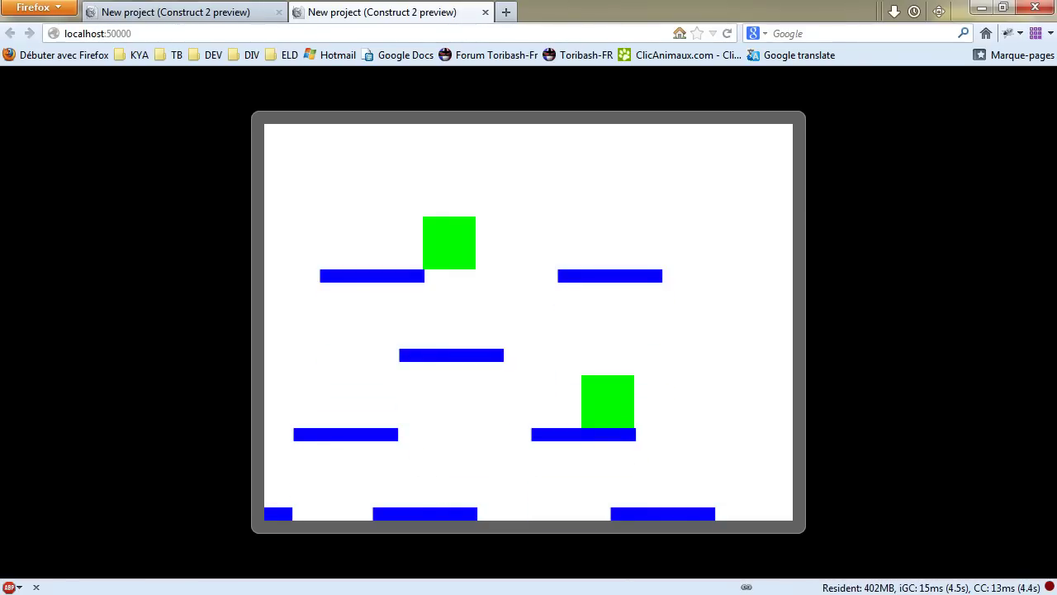
Step: Return to Construct 2 and delete the duplicate Player above the blue platform
key(alt+Tab)
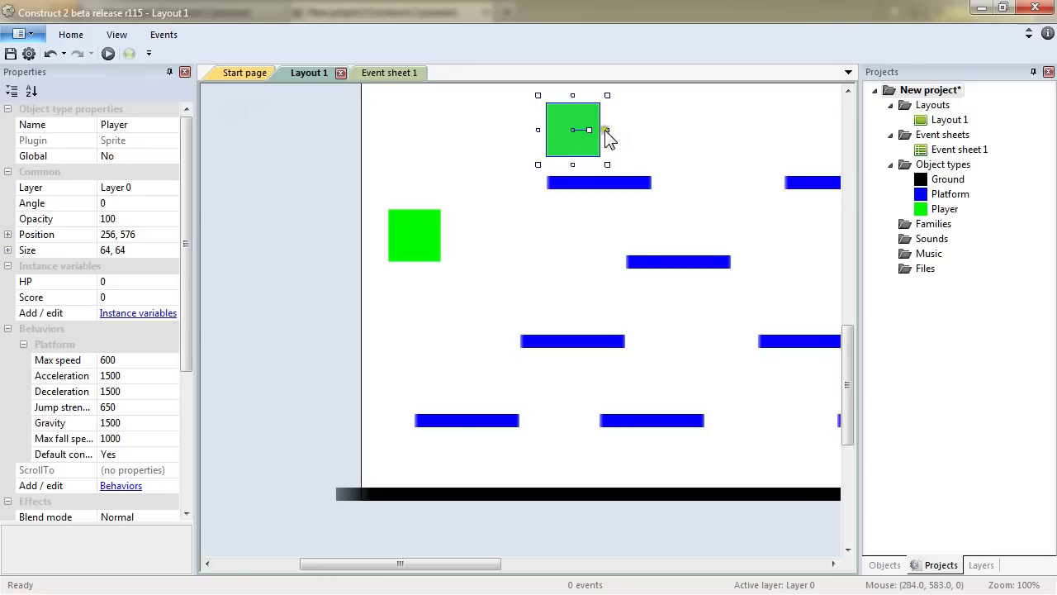
key(Delete)
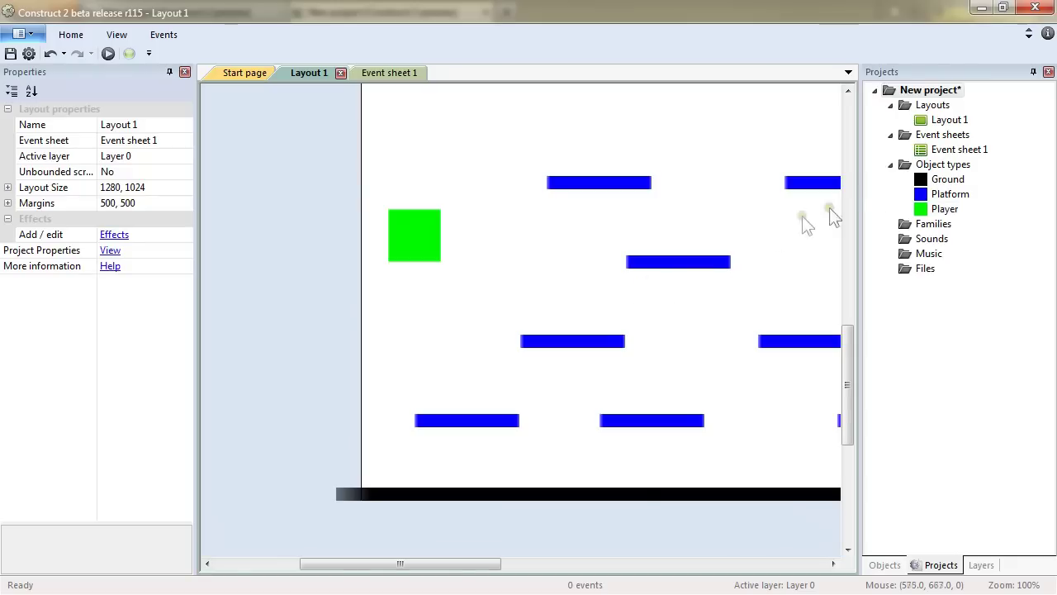
Step: Look at the actions available for the Player object type in the project tree, including Delete, without choosing any
click(942, 210)
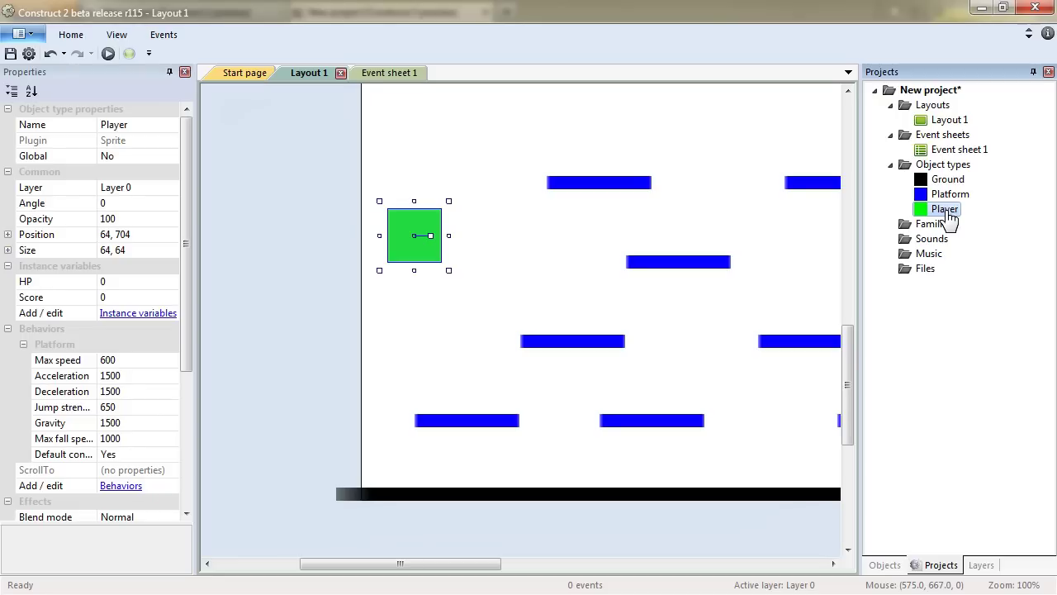
right_click(948, 218)
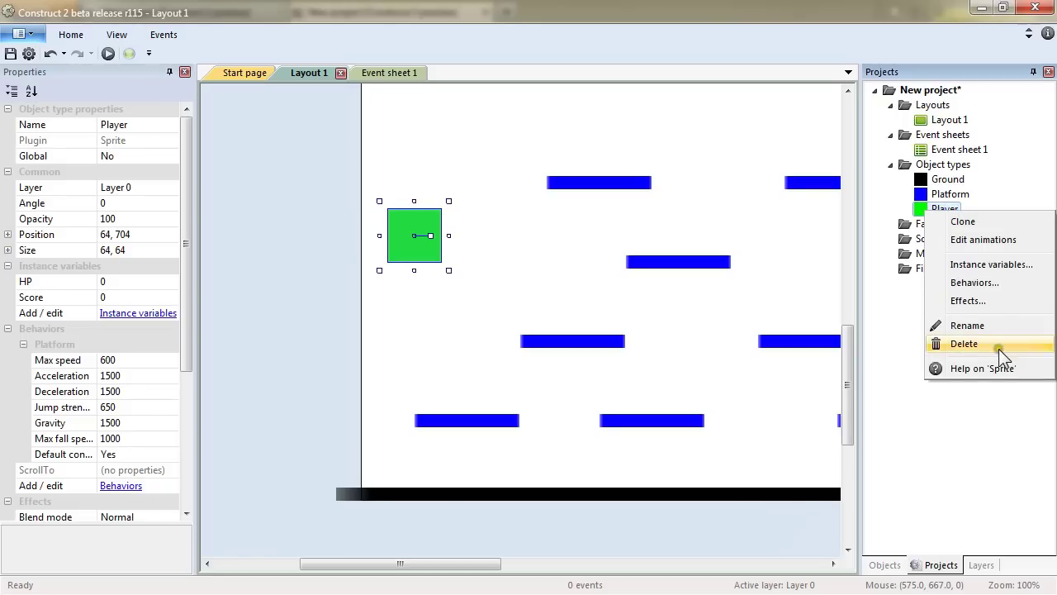
click(945, 453)
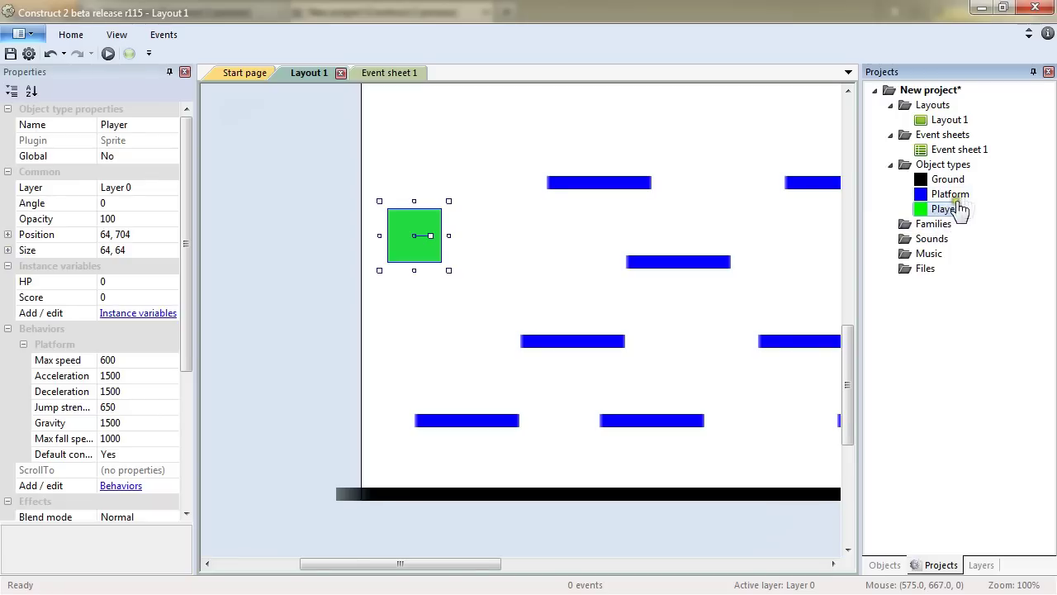
Step: Review the HP and Score instance variables in the Player sprite's properties
mouse_move(950, 213)
mouse_down()
mouse_move(410, 234)
mouse_move(345, 251)
mouse_move(419, 237)
mouse_up()
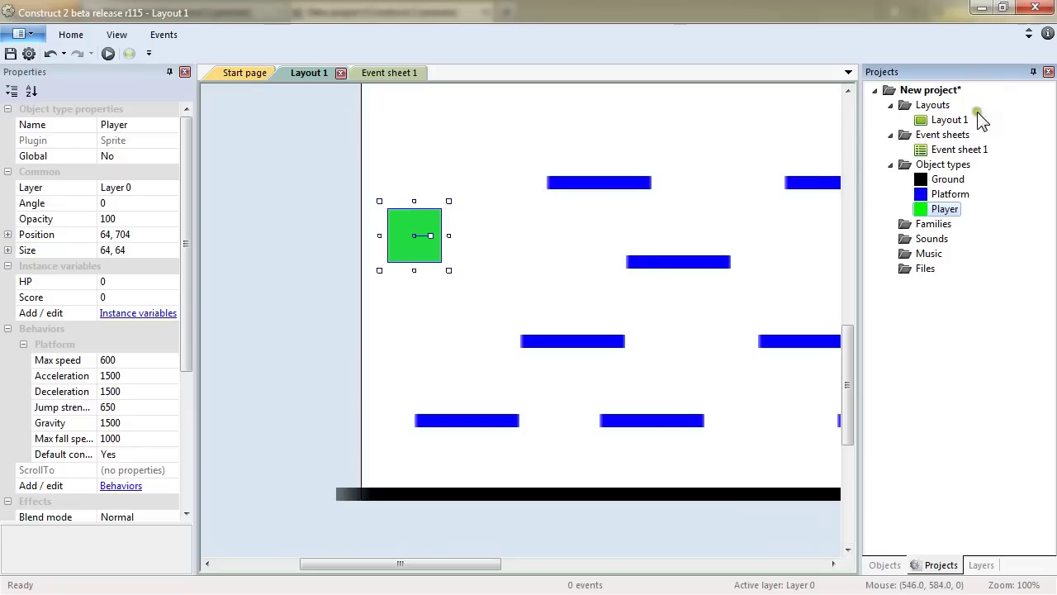
click(519, 282)
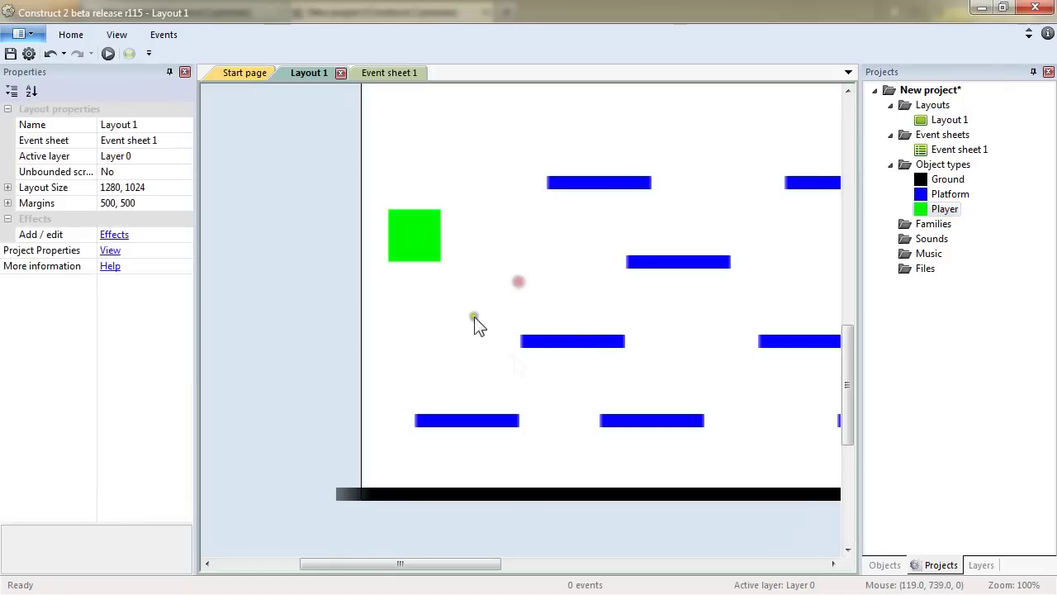
click(420, 234)
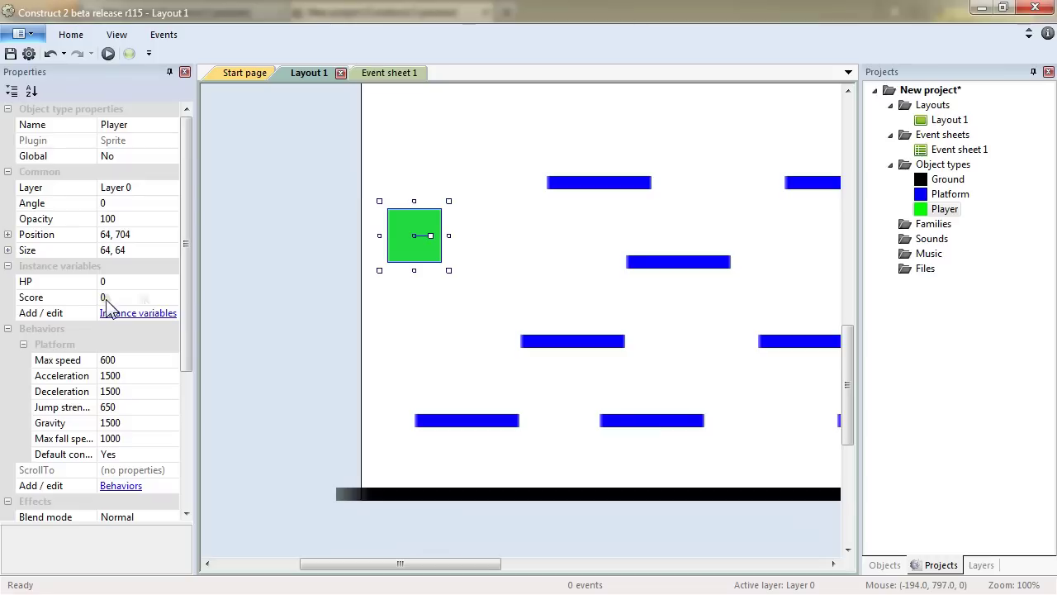
click(537, 263)
Step: Add a new layer above Layer 0 in Layout 1 and name it HUD
scroll(559, 273, up, 4)
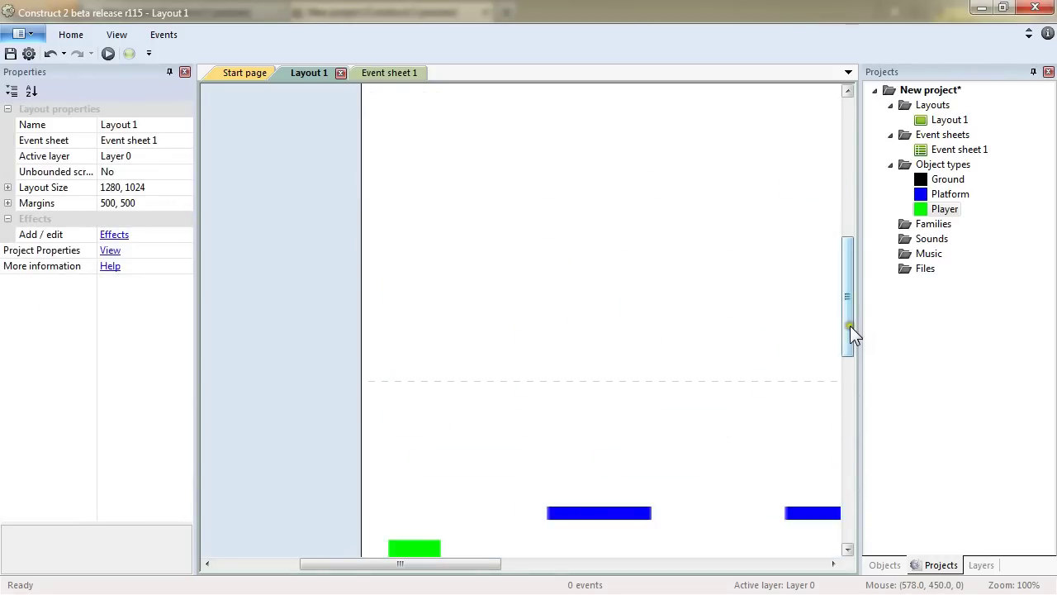
drag(467, 565, 507, 567)
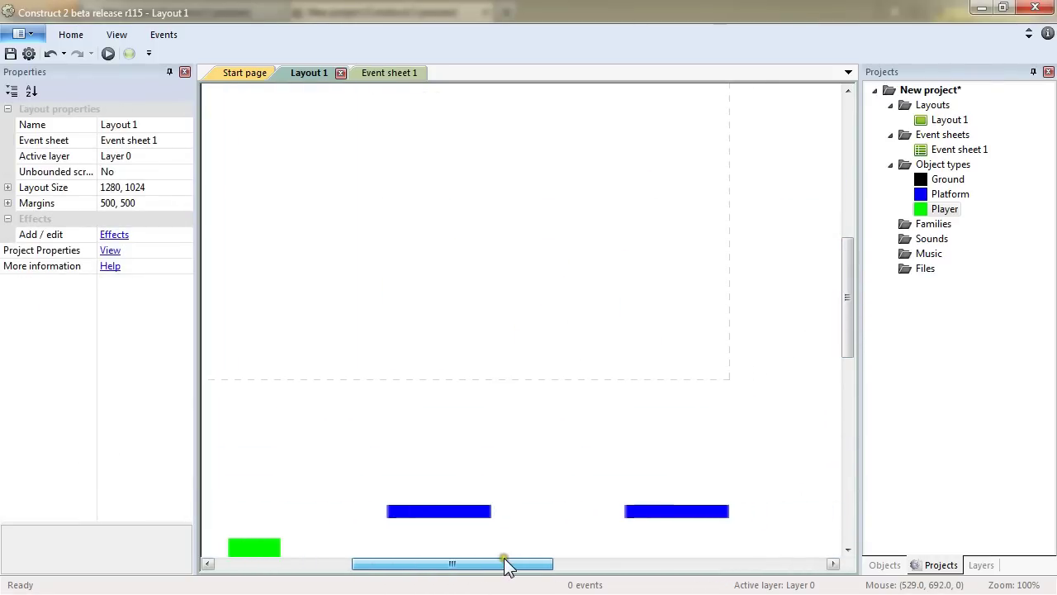
drag(851, 297, 859, 269)
drag(538, 566, 533, 567)
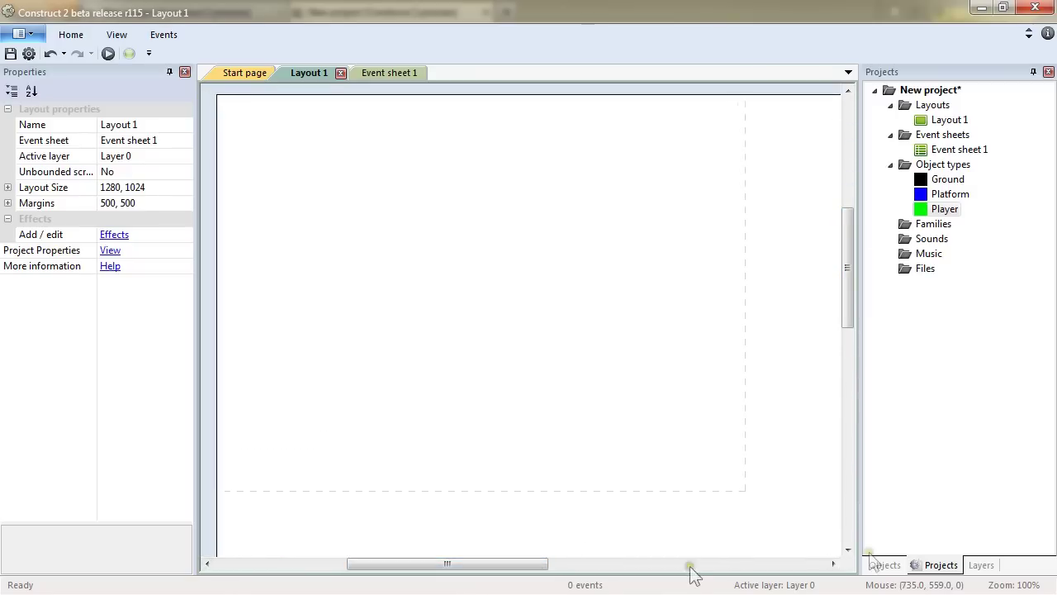
click(981, 566)
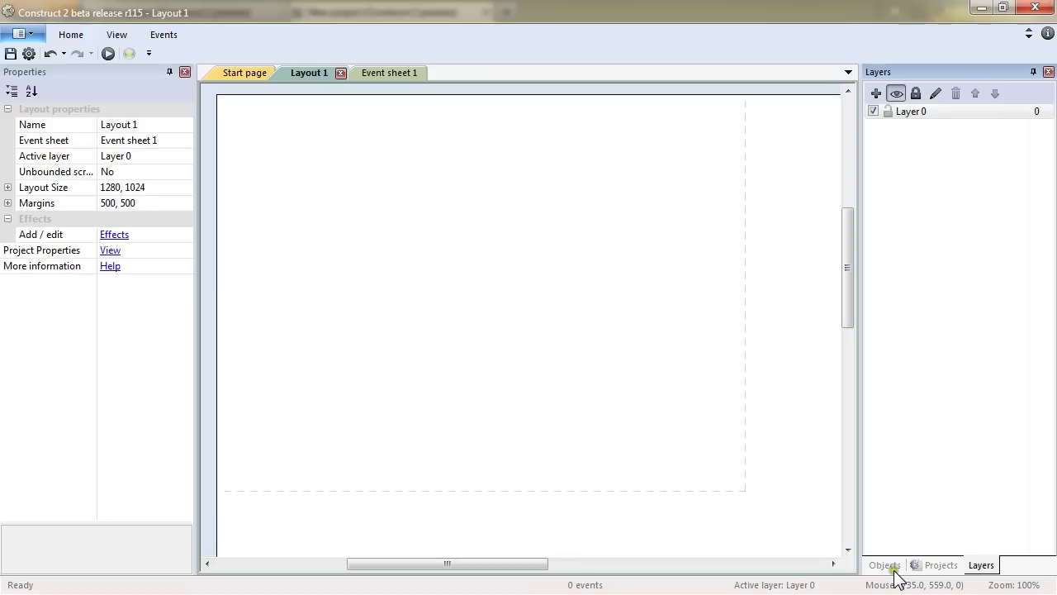
click(876, 93)
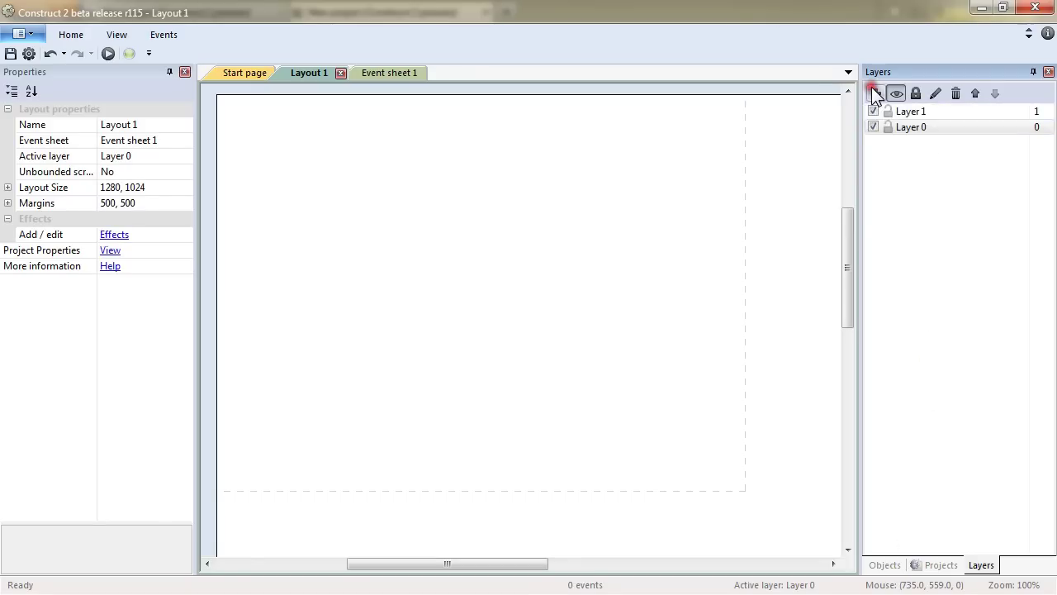
click(906, 116)
click(141, 124)
text(HUD)
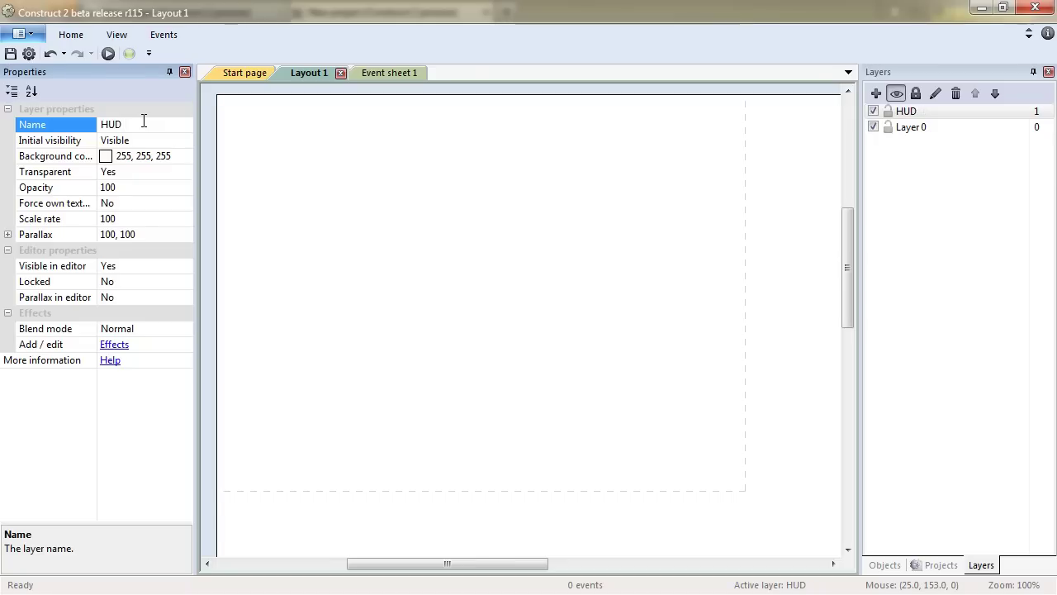
Step: Insert a Text object at position 0, 0 on the HUD layer and name it txtScore
click(485, 569)
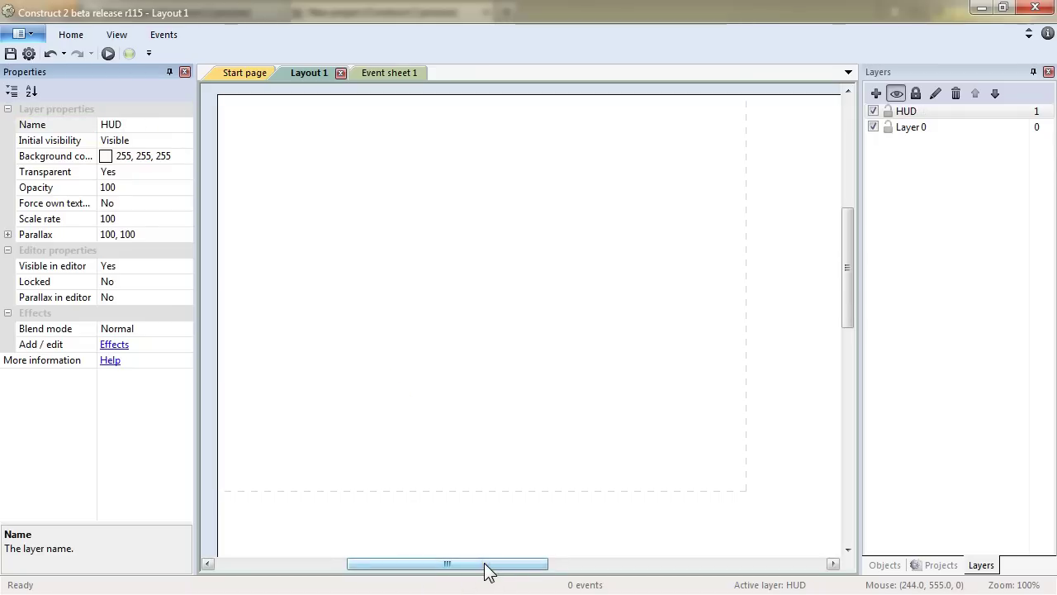
drag(485, 569, 481, 569)
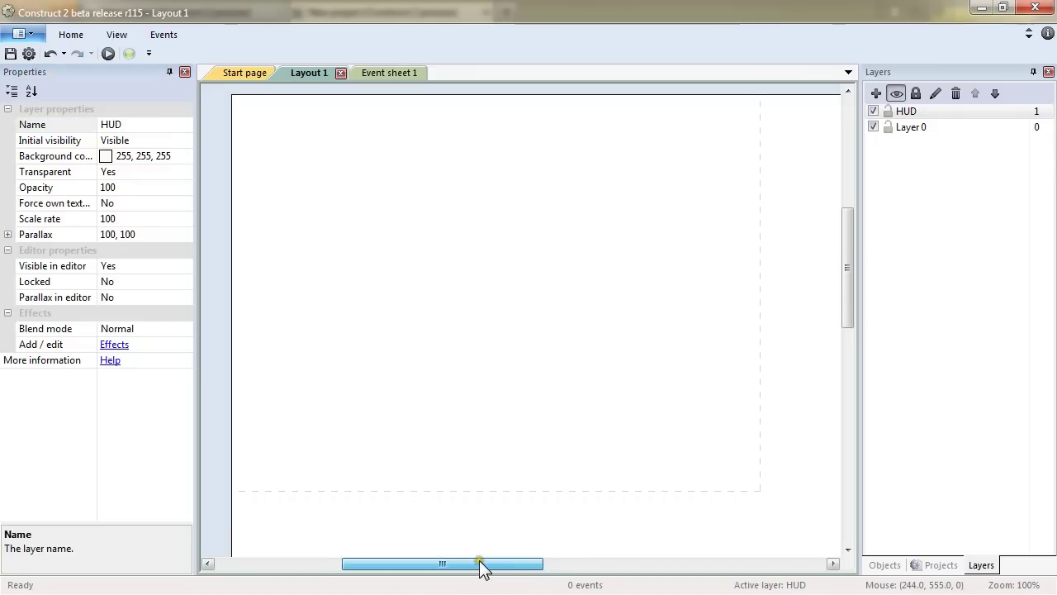
double_click(289, 152)
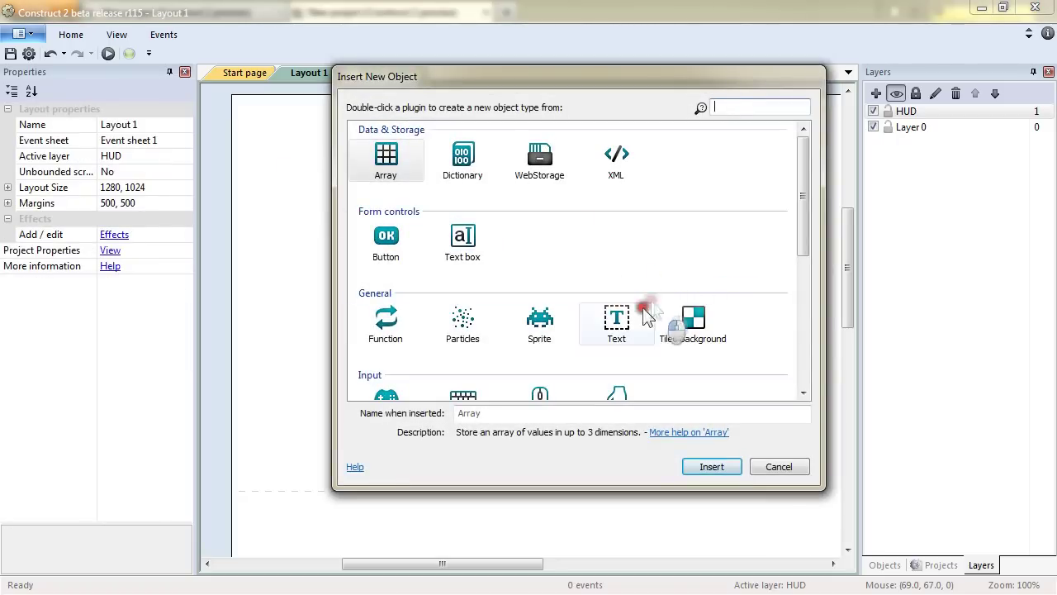
click(618, 334)
double_click(618, 334)
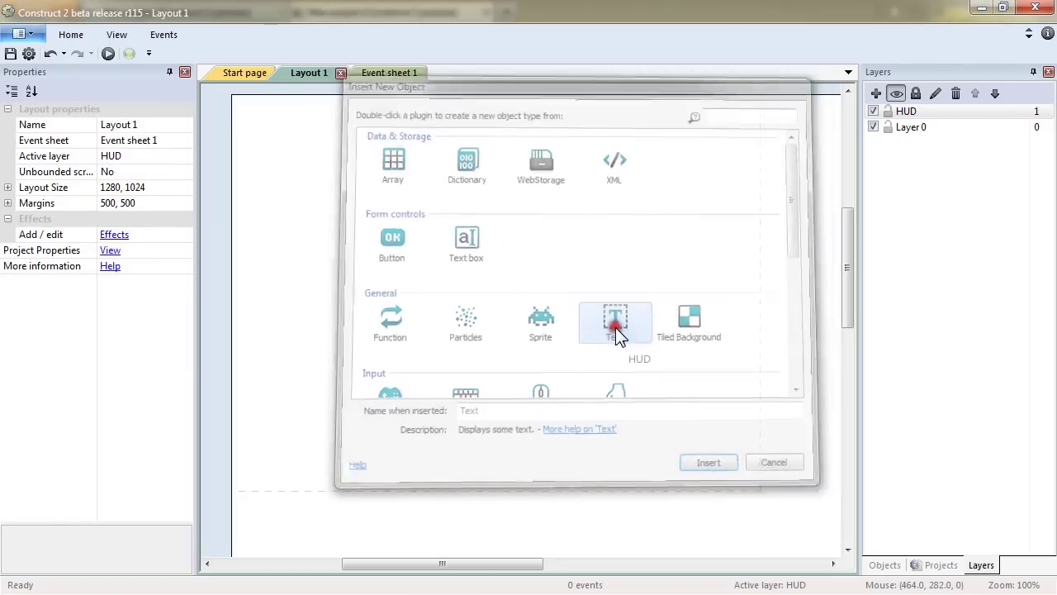
click(238, 104)
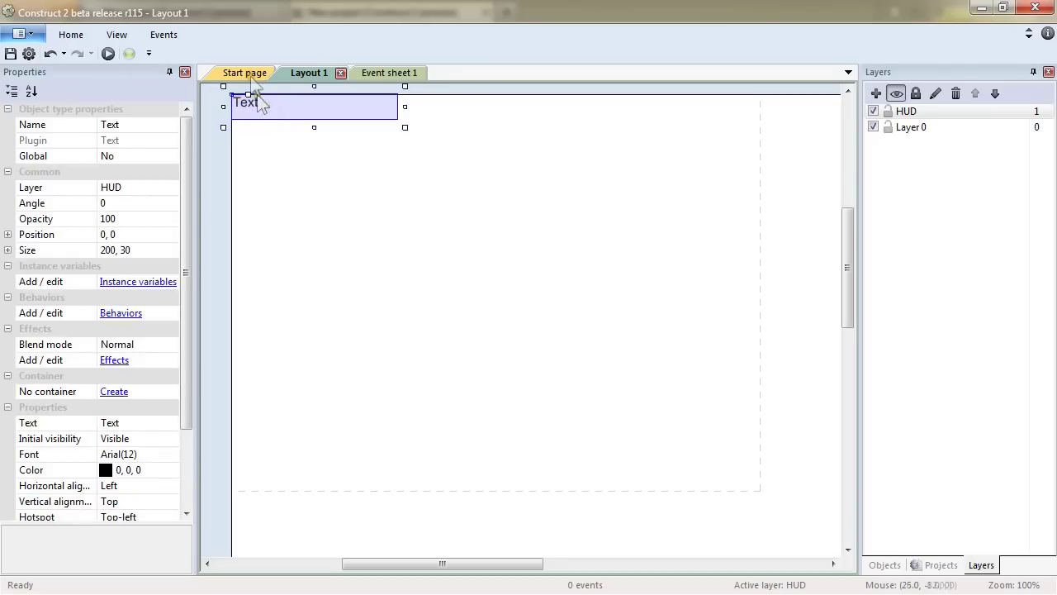
click(128, 125)
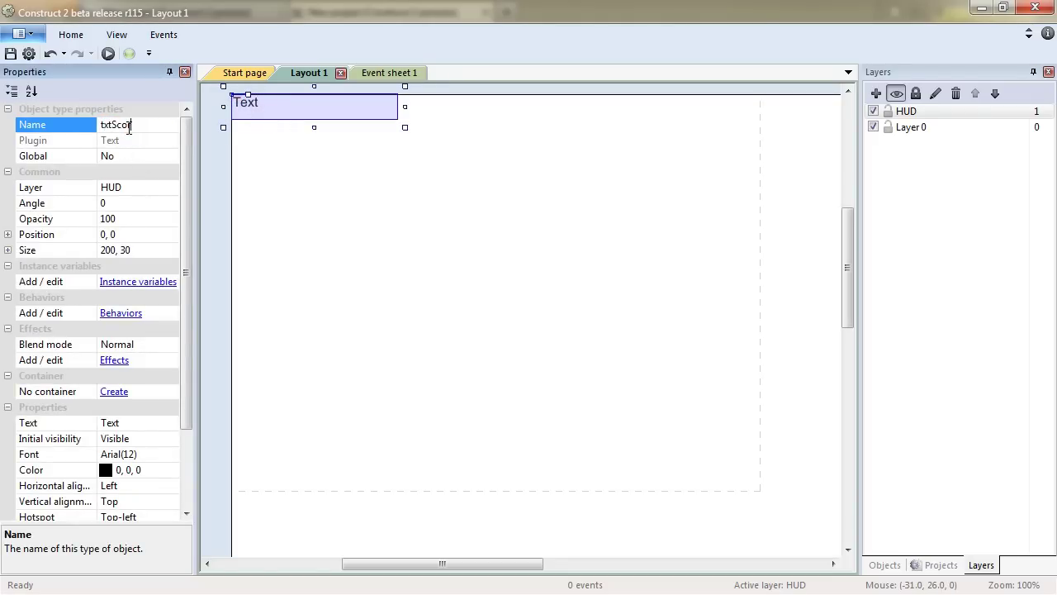
Step: Insert a second Text object on the HUD layer at position 0, 32 and name it txtHP
double_click(446, 275)
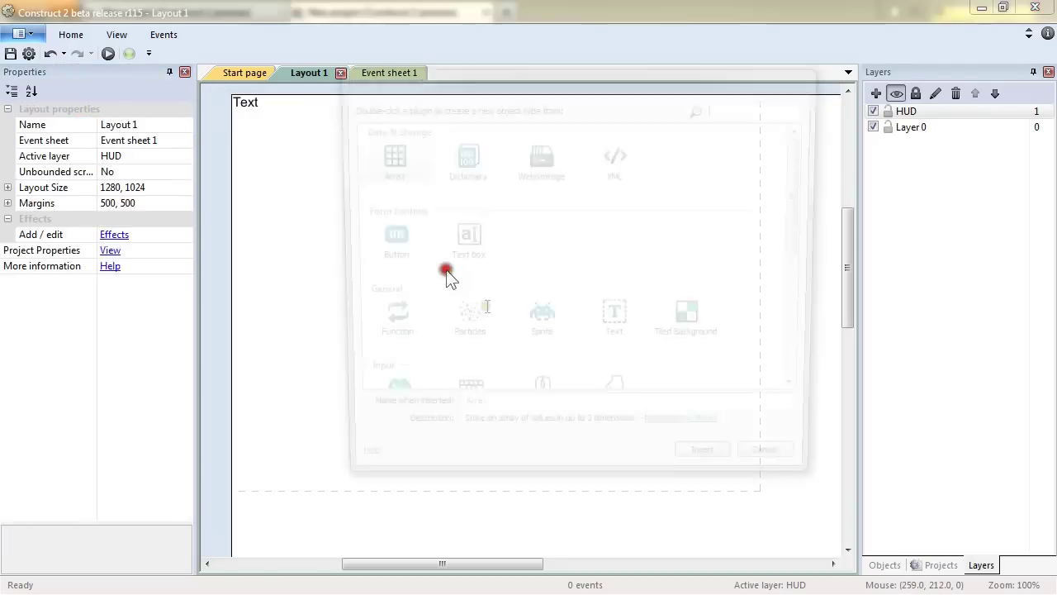
double_click(615, 329)
click(277, 185)
drag(314, 190, 269, 153)
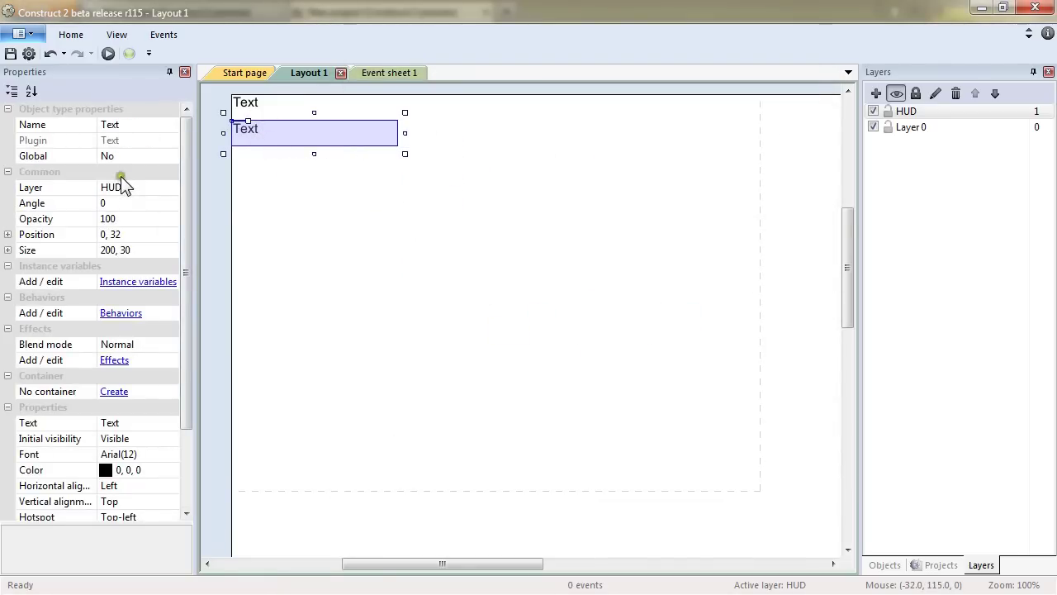
click(114, 124)
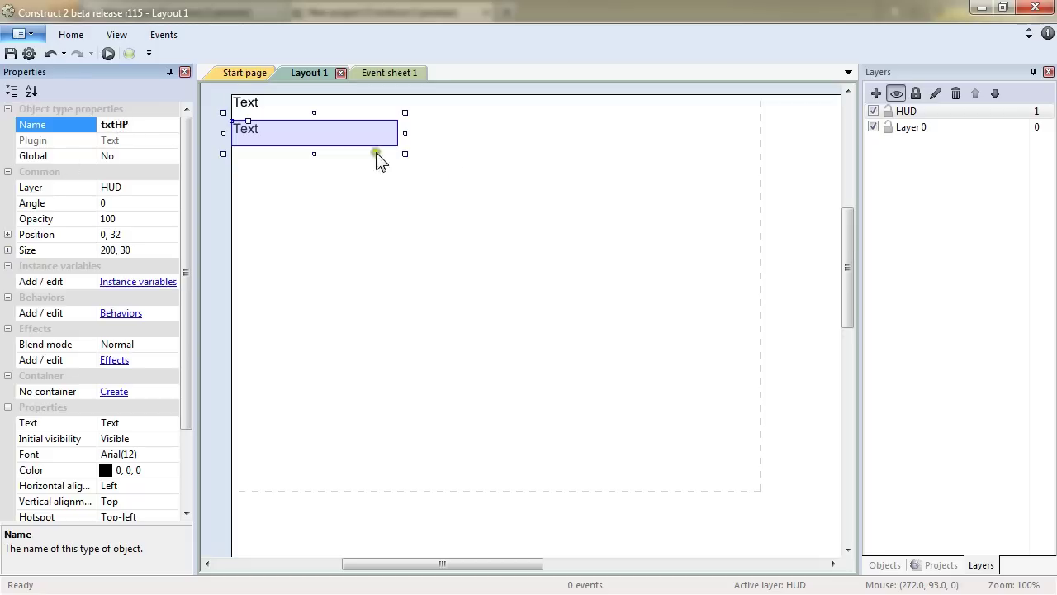
Step: Set the displayed text of txtScore to Score and that of txtHP to HP
click(313, 108)
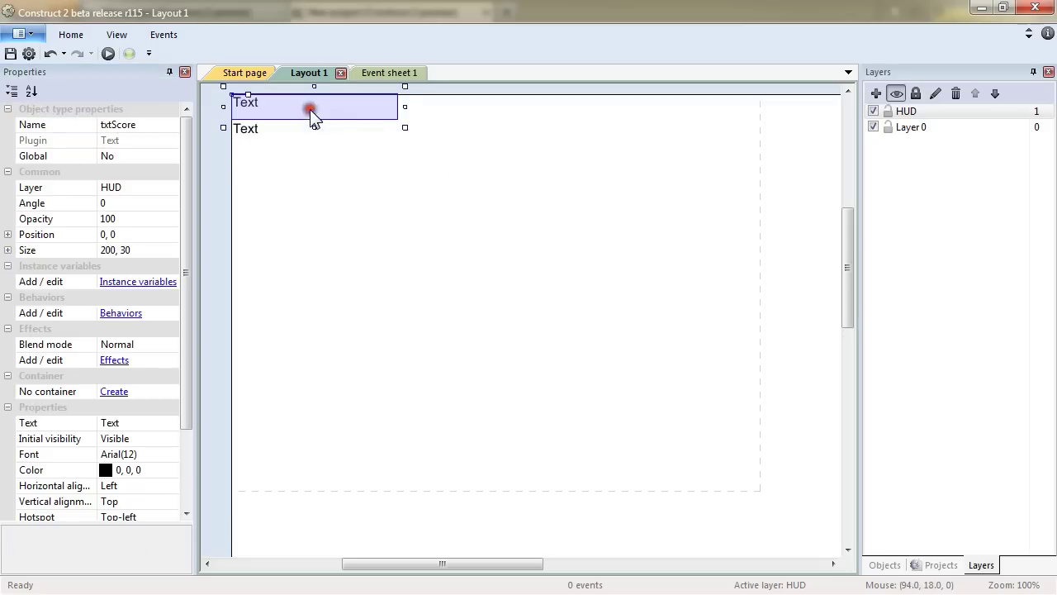
click(140, 423)
text(Score)
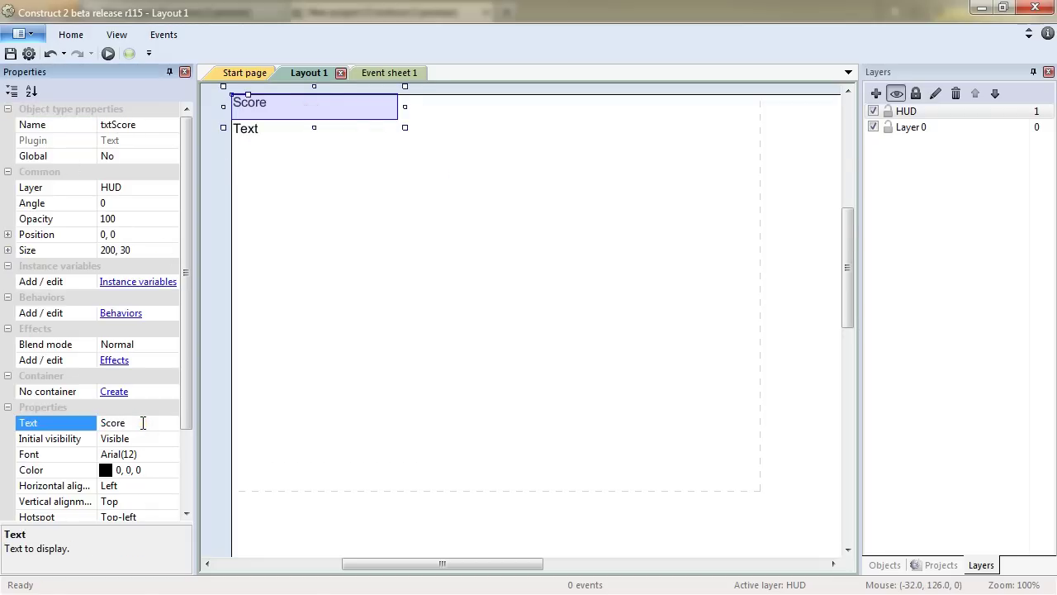
click(275, 135)
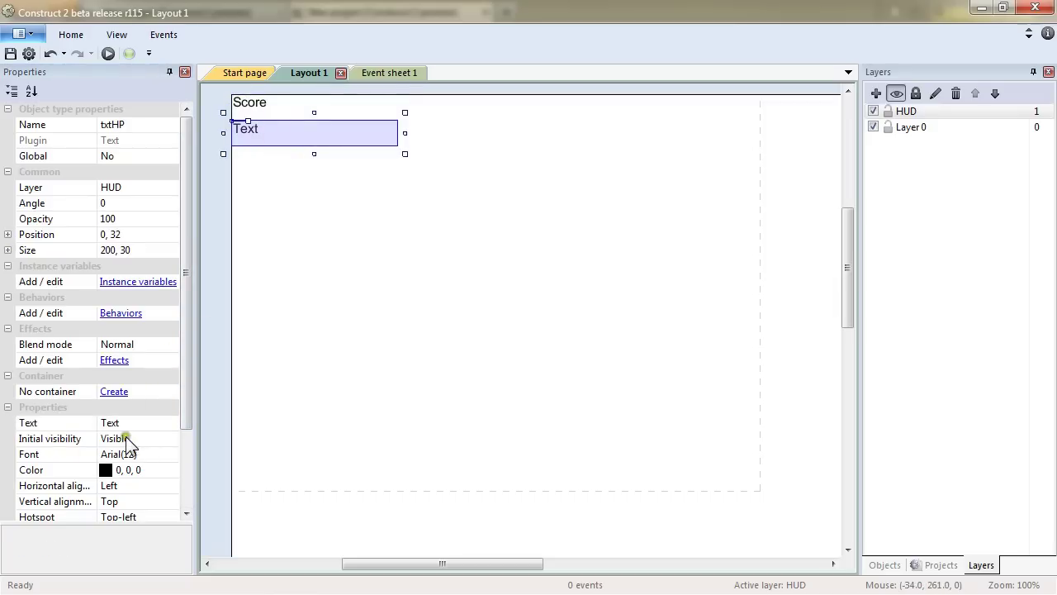
click(128, 423)
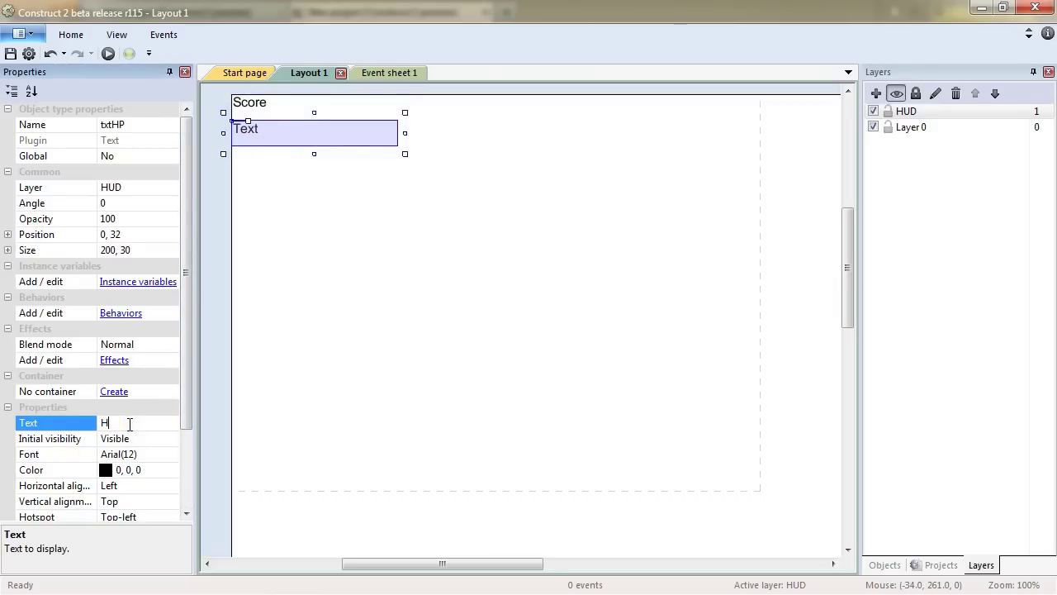
click(351, 270)
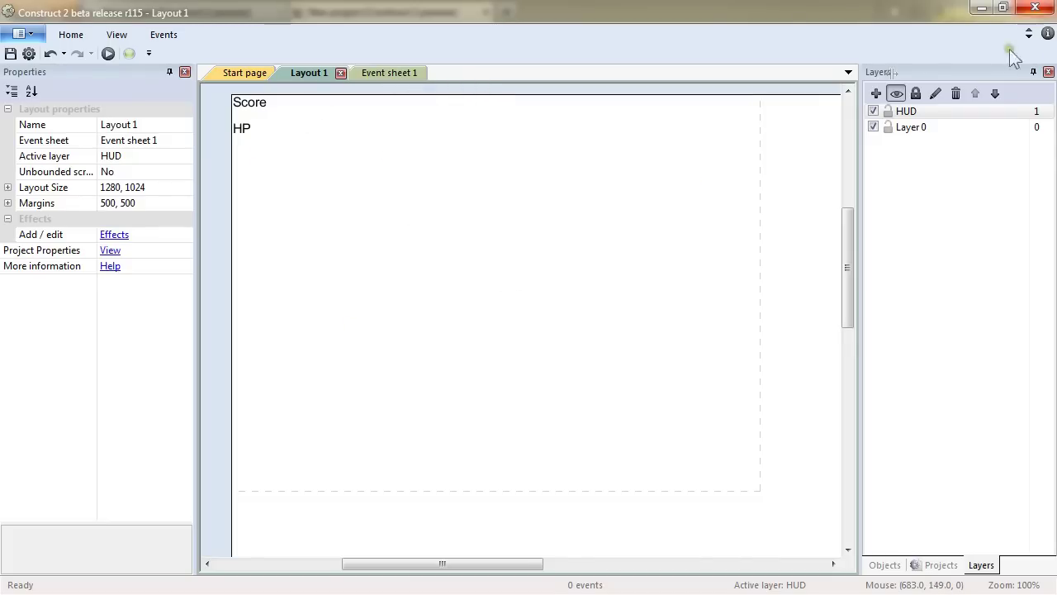
Step: Set the HUD layer's parallax to 0, 0
click(927, 108)
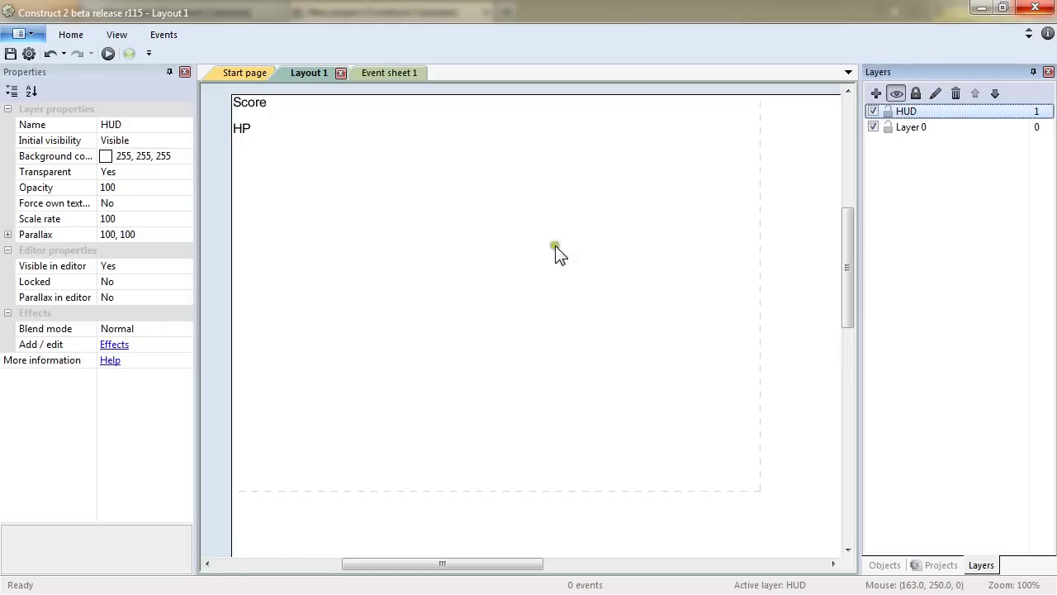
click(124, 232)
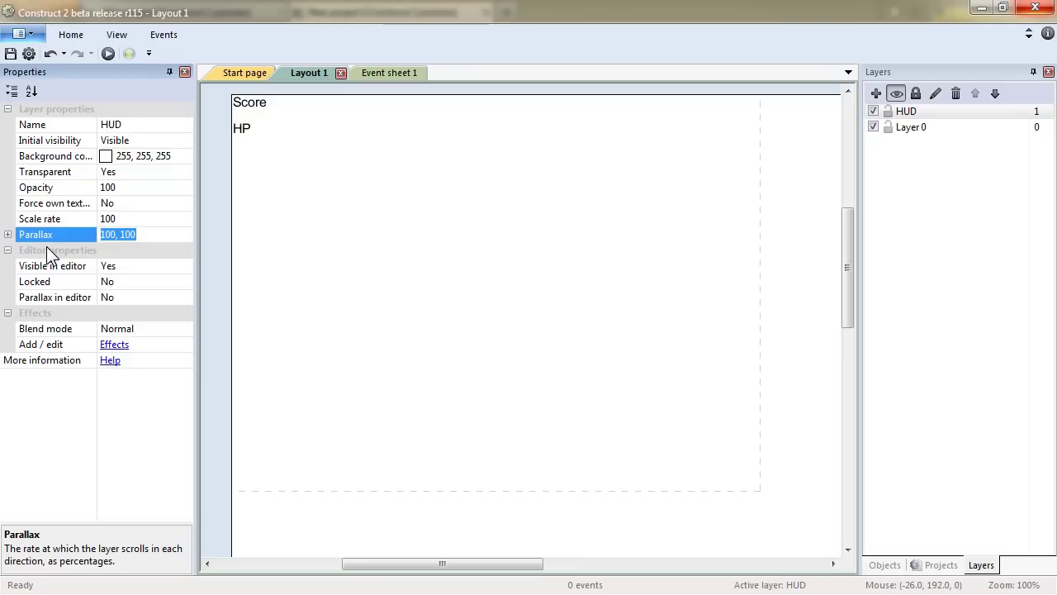
text(0,0)
key(Return)
Step: Preview the layout in the browser and move and jump the Player to check how the HUD texts behave while scrolling
key(F5)
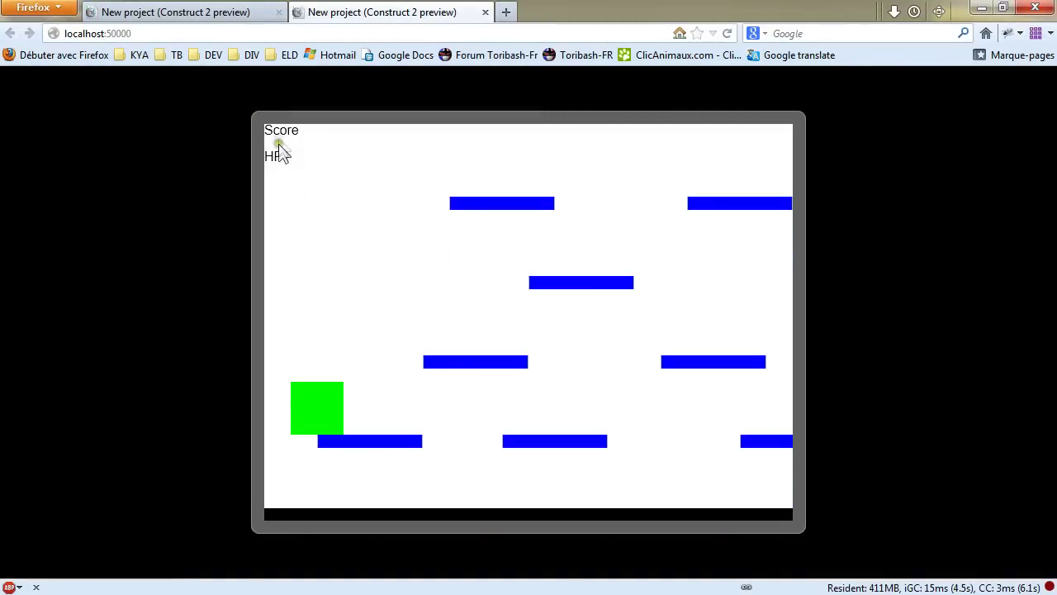
key(Right)
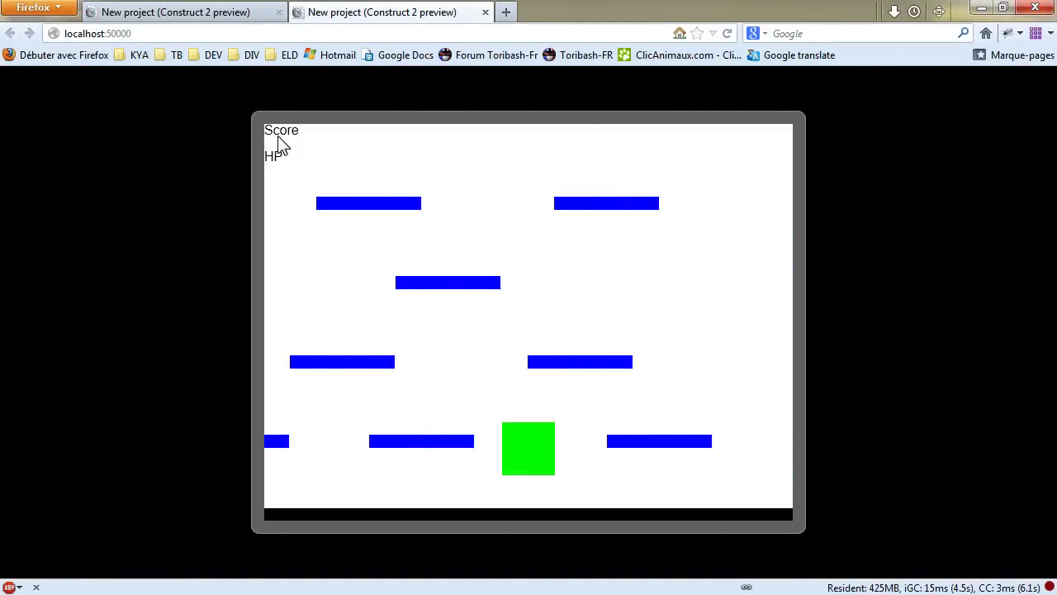
key(Up)
key(Up)
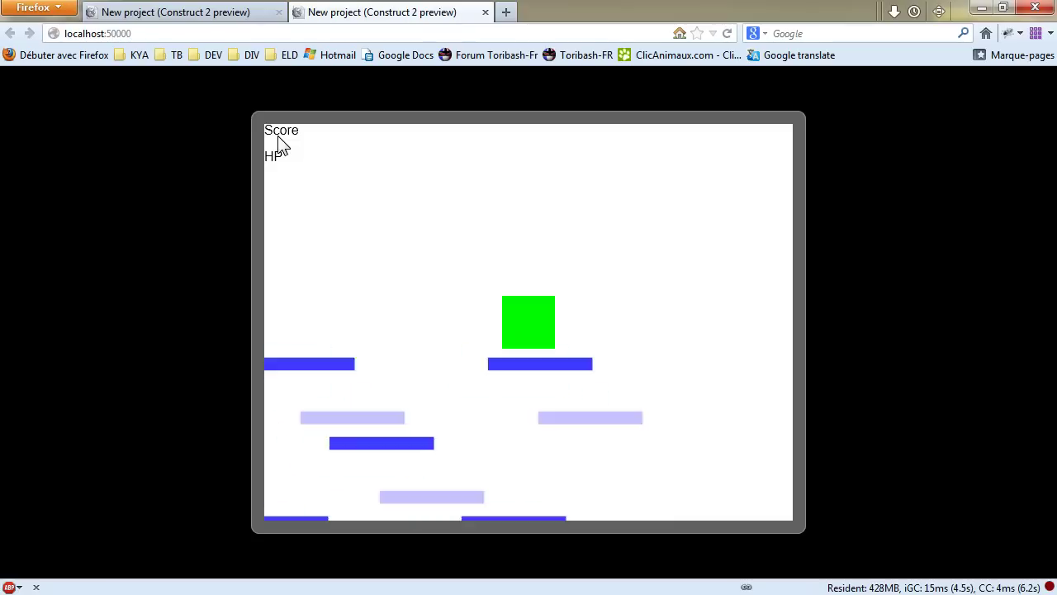
key(Left)
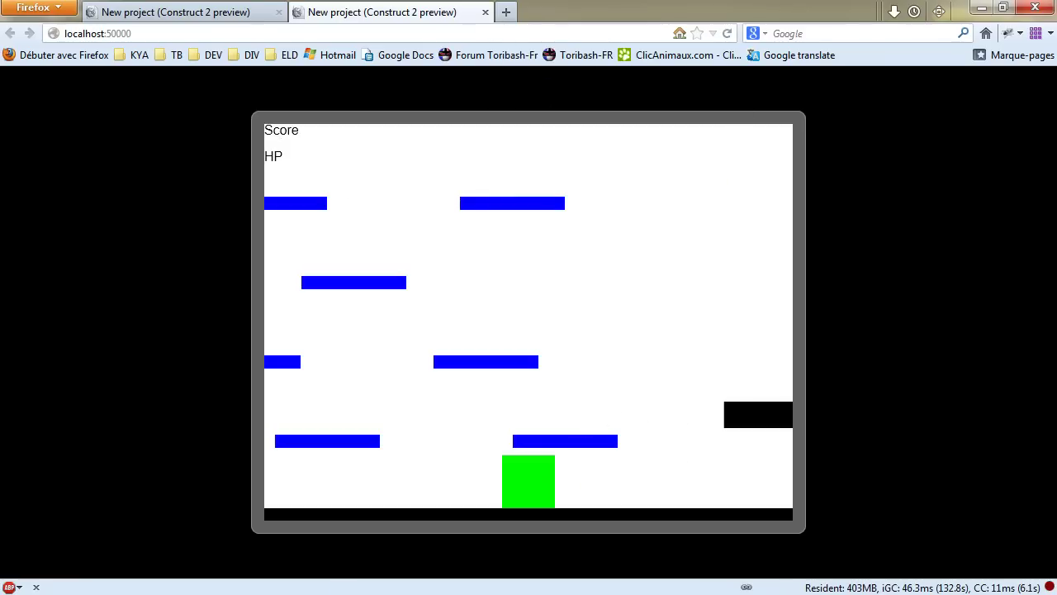
Step: Return to Construct 2 and add a System Every tick event to Event sheet 1
key(alt+Tab)
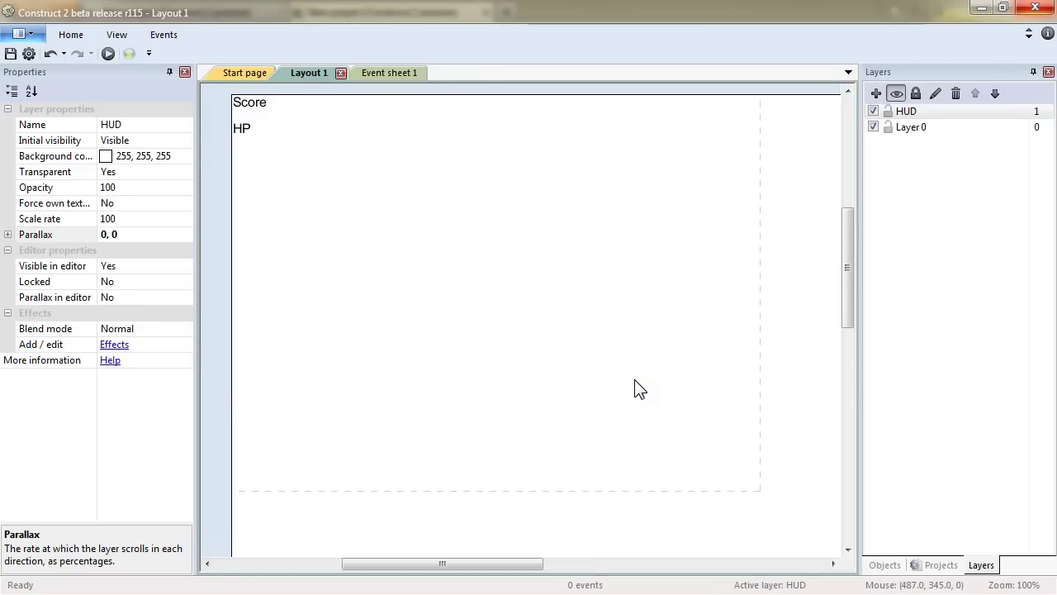
click(386, 71)
right_click(323, 362)
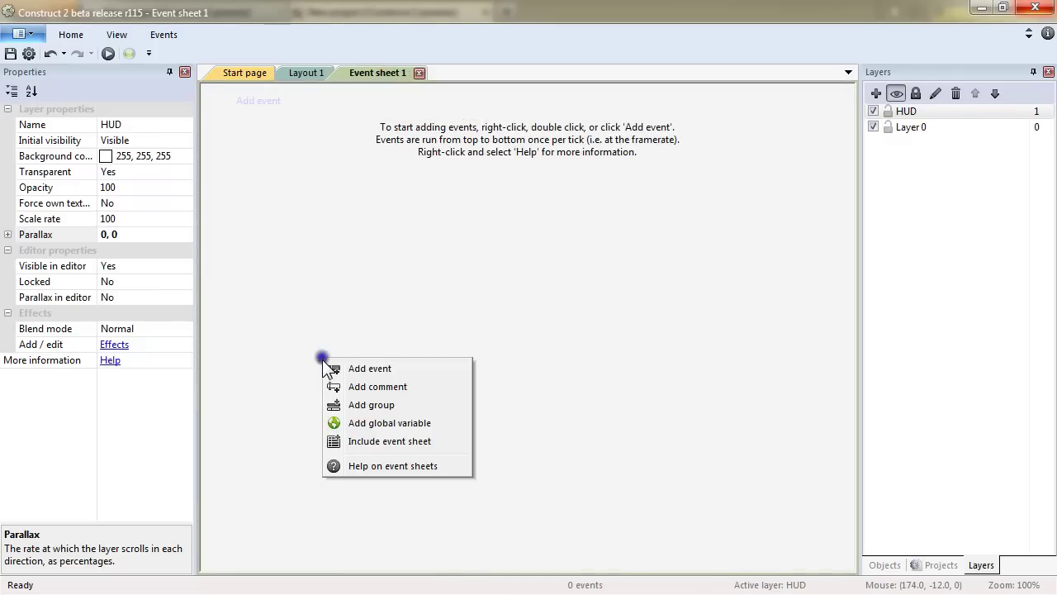
click(356, 372)
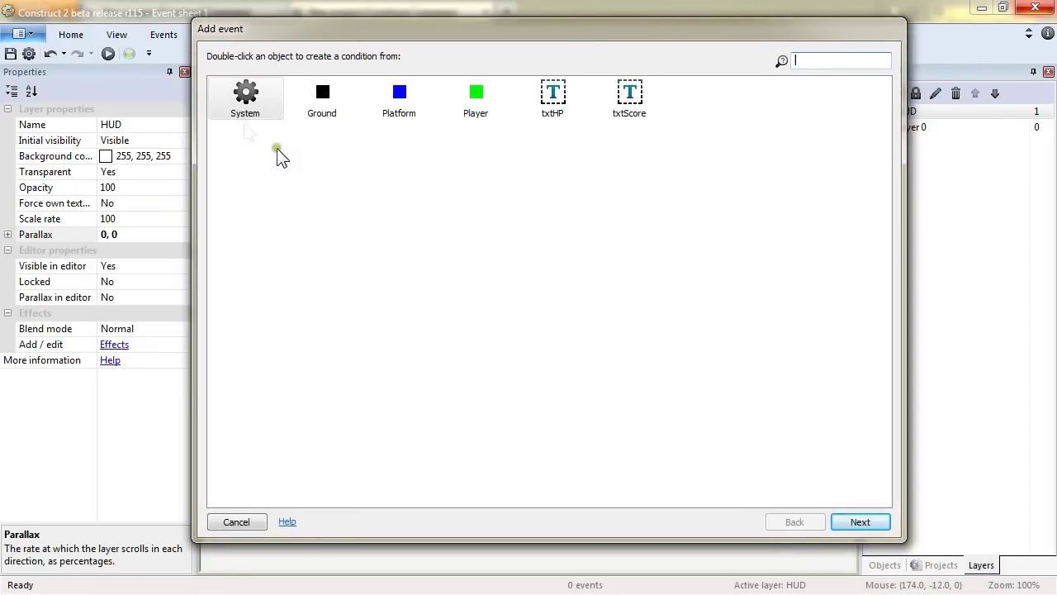
double_click(250, 113)
double_click(431, 103)
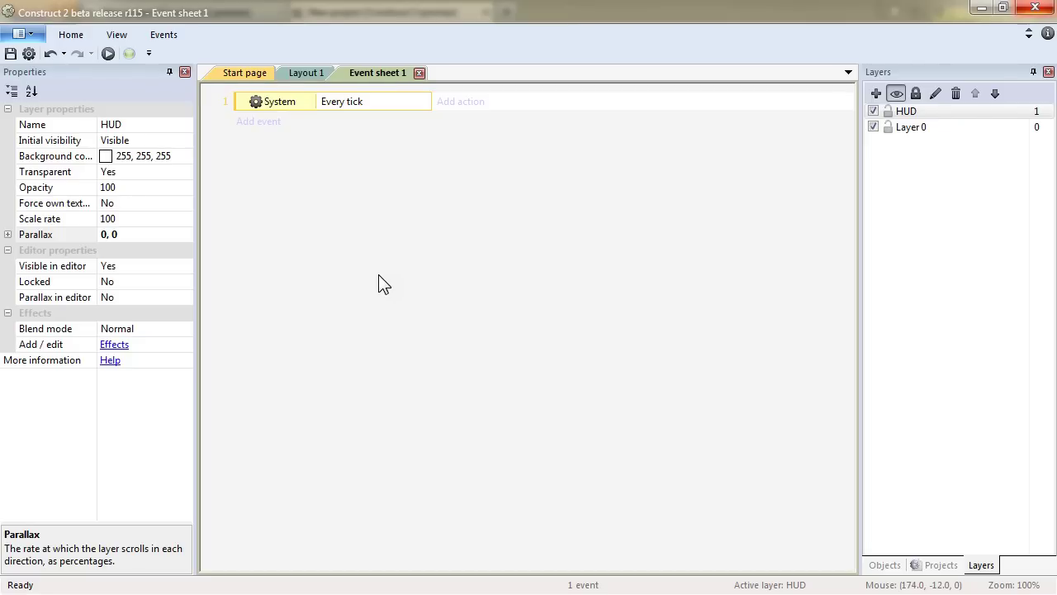
Step: Add a txtHP Set text action to the Every tick event with the expression "Health: " & Player.HP
click(474, 102)
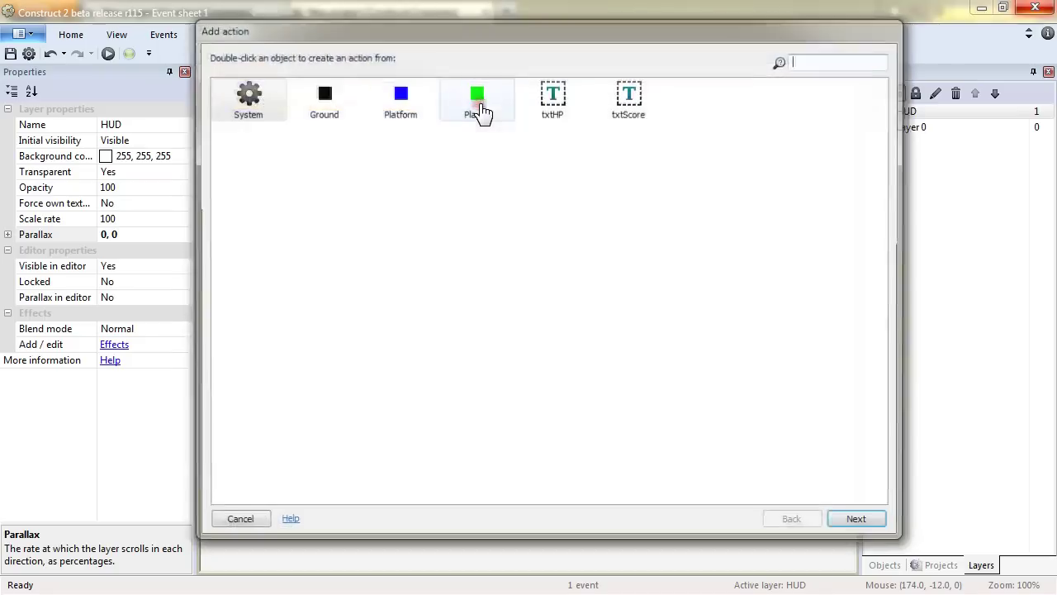
double_click(560, 97)
double_click(429, 413)
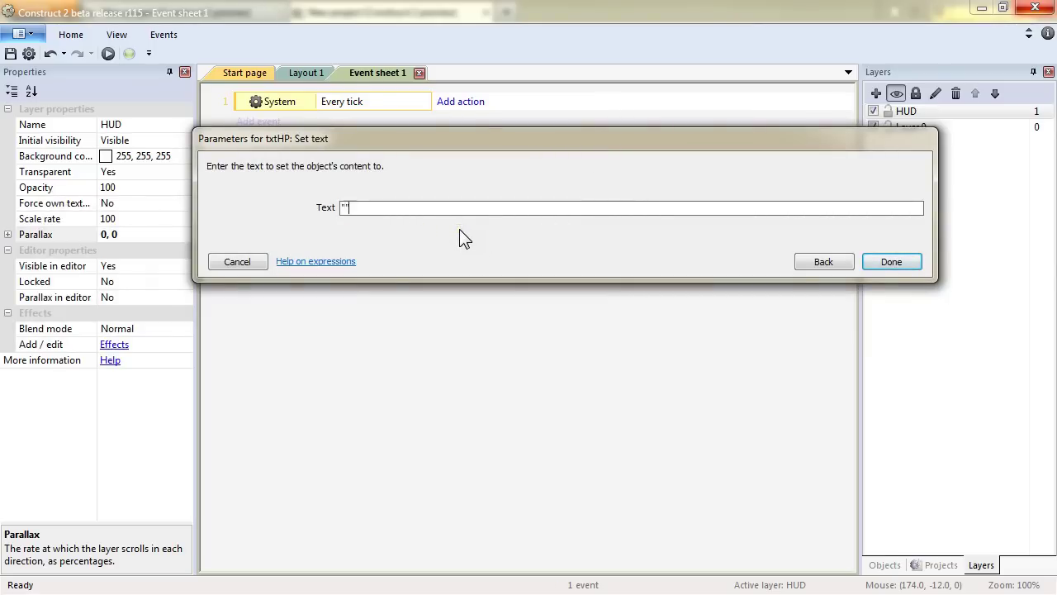
text(Health: " & Player.HP)
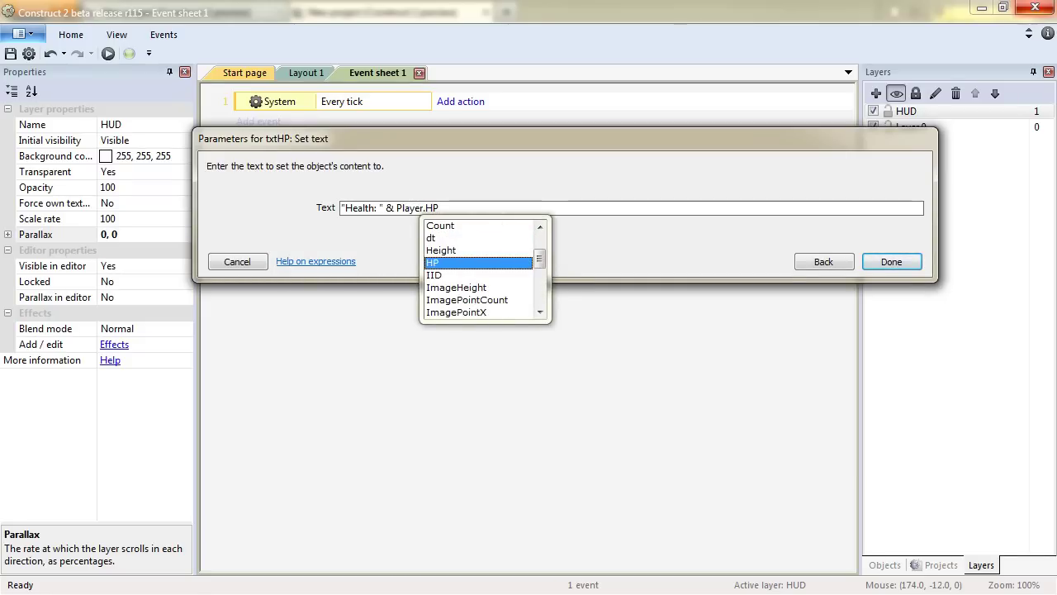
key(Escape)
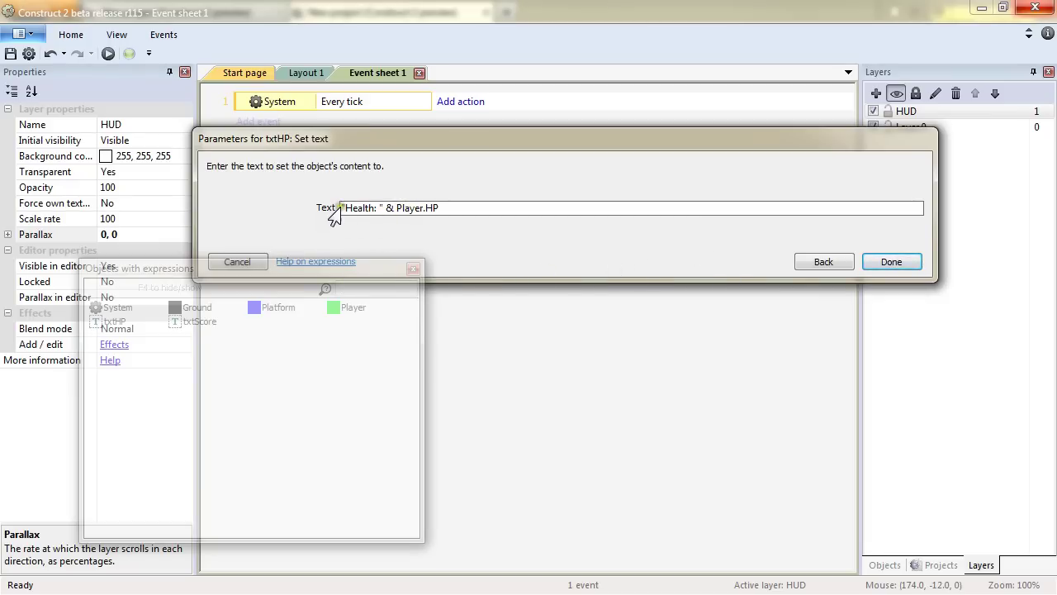
click(372, 205)
click(416, 206)
click(446, 210)
click(400, 195)
click(431, 209)
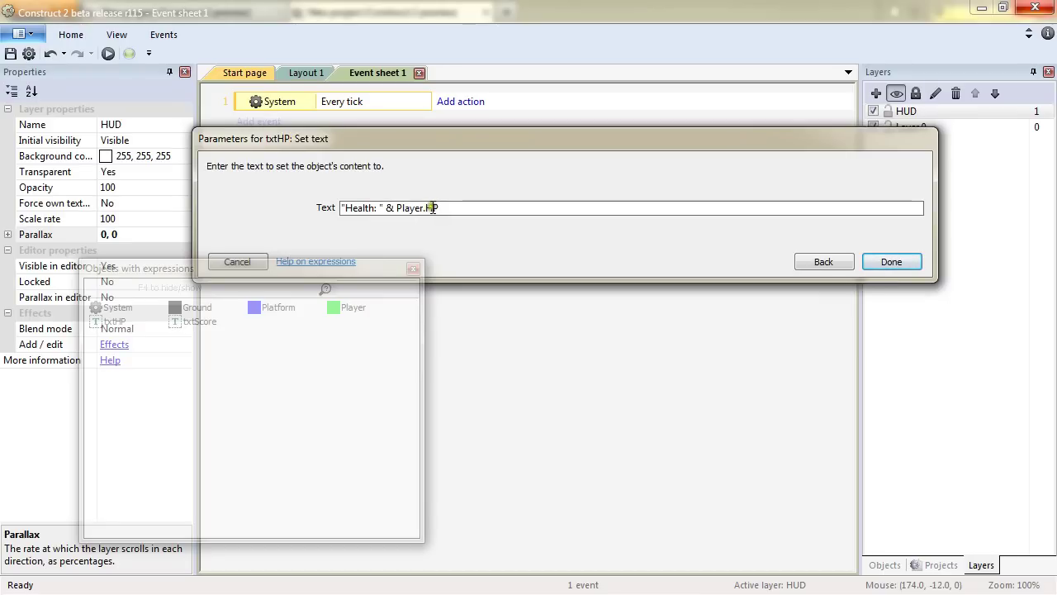
double_click(431, 208)
click(432, 208)
click(395, 207)
click(894, 262)
Step: Add a txtScore Set text action to the Every tick event with the expression "Score: " & Player.Score
click(460, 119)
double_click(628, 97)
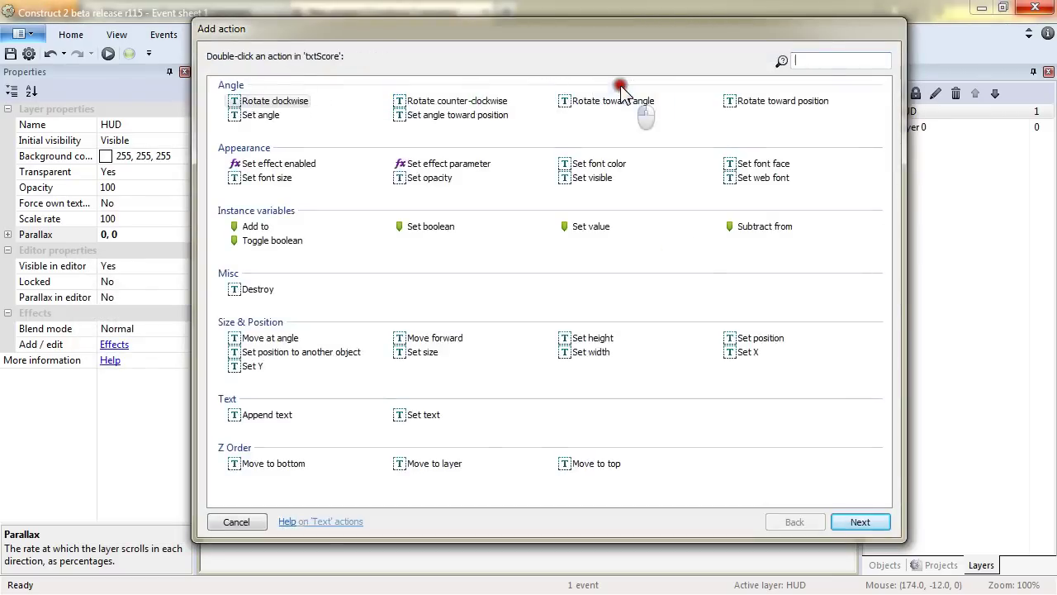
double_click(423, 413)
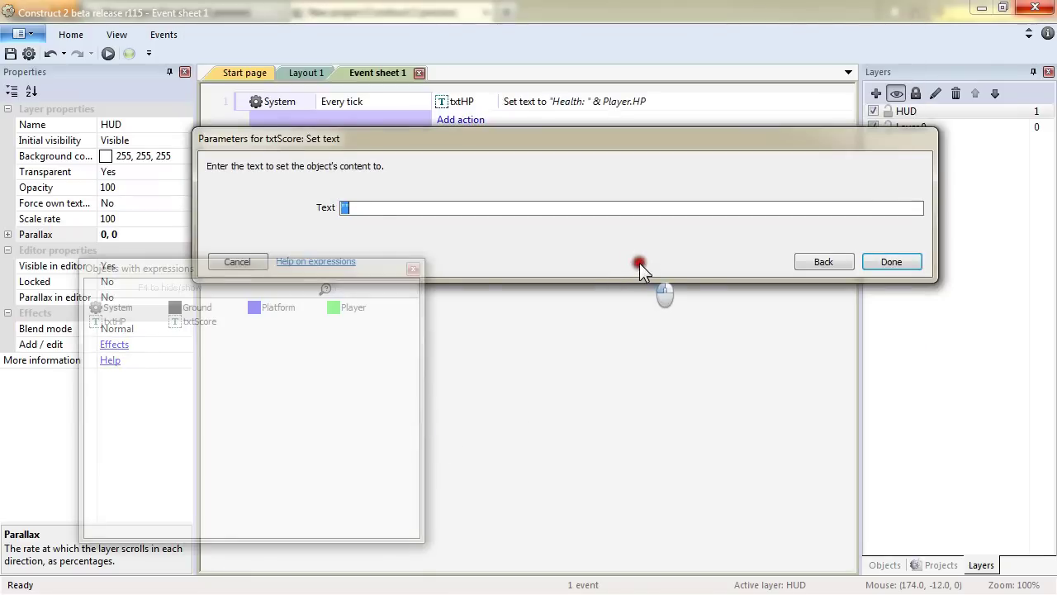
text(Score :)
key(BackSpace)
key(BackSpace)
text(: " & Player)
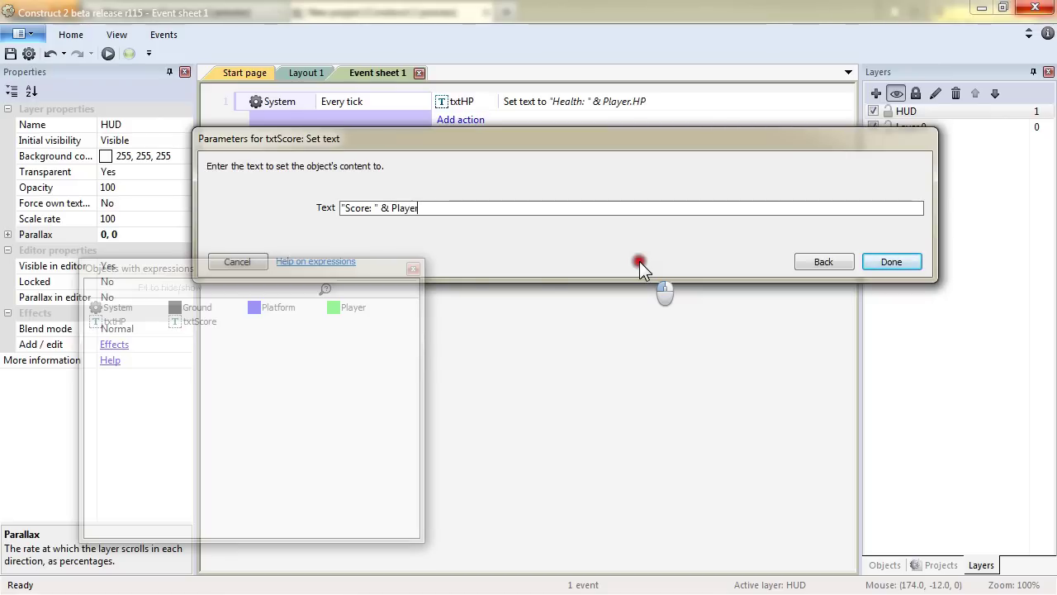
text(.Score)
key(Return)
key(Return)
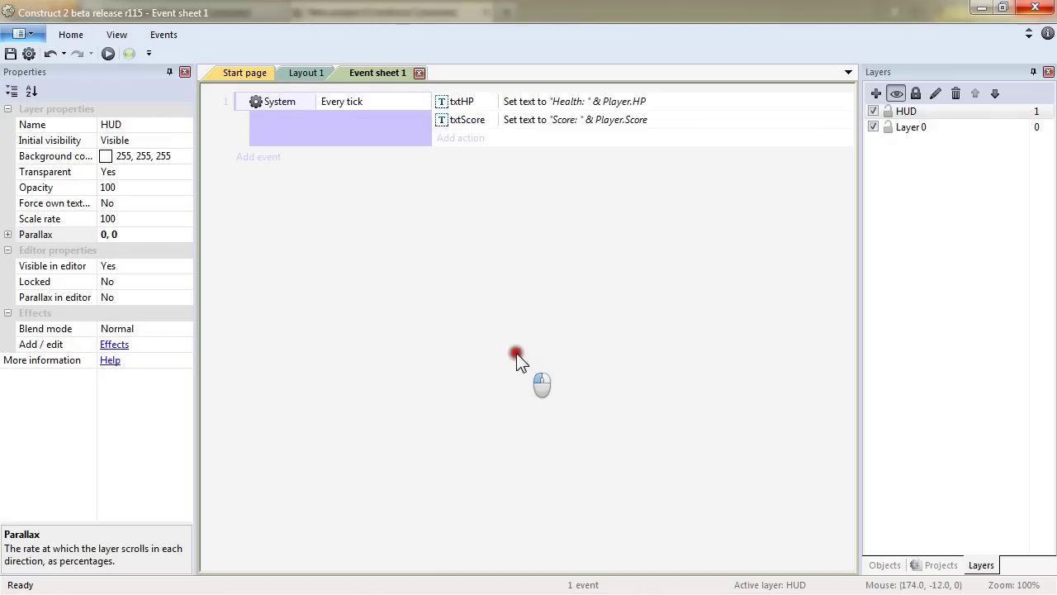
Step: Preview the layout in the browser and check the Score and Health texts of the HUD
key(F5)
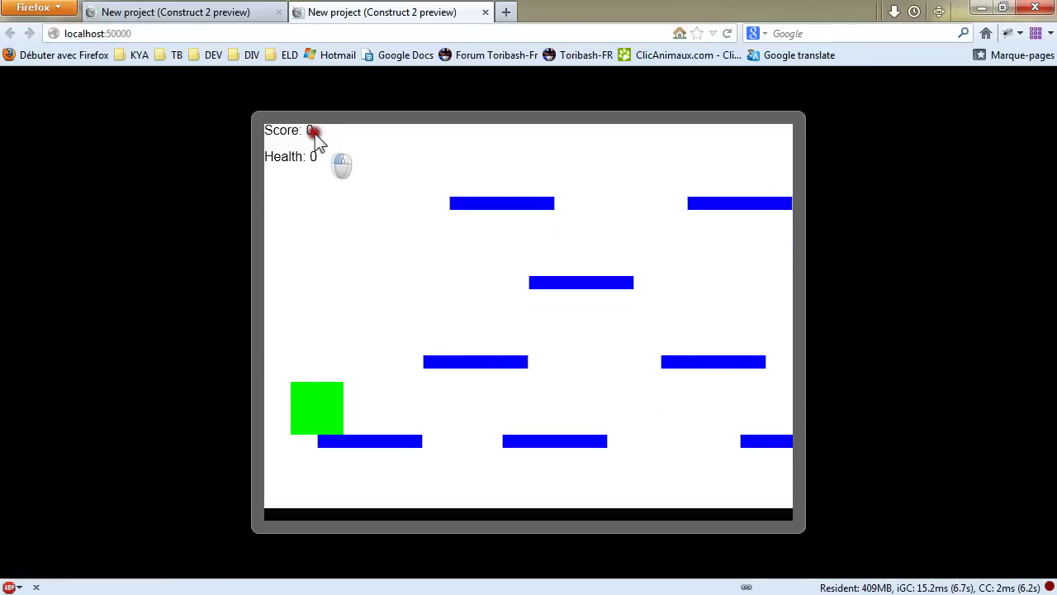
click(314, 158)
click(301, 372)
click(288, 222)
click(307, 131)
click(328, 458)
click(330, 425)
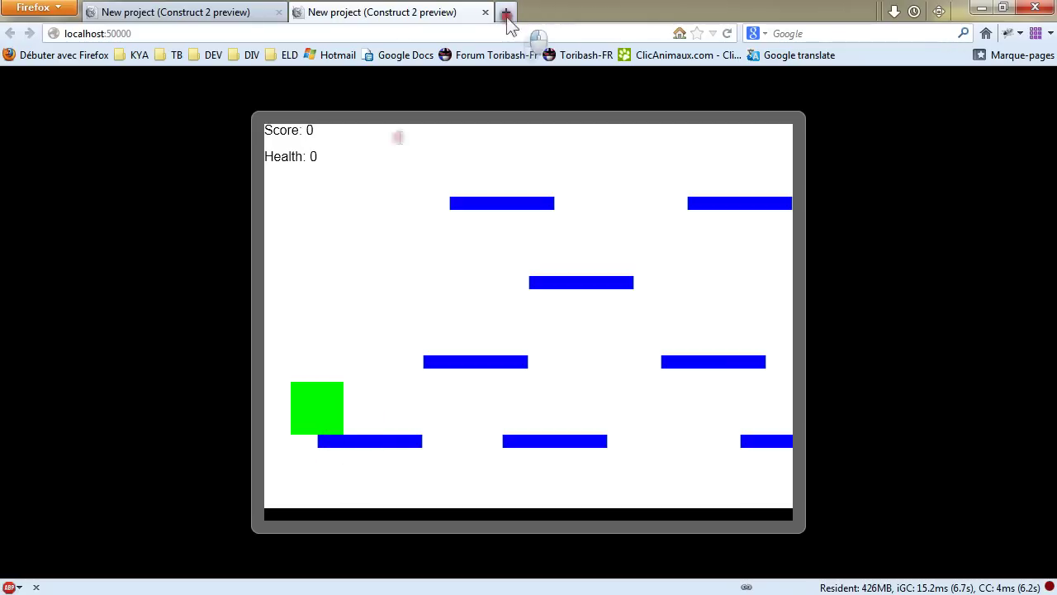
Step: Return to Construct 2 and set the Player's HP instance variable to 3 in Layout 1
key(alt+Tab)
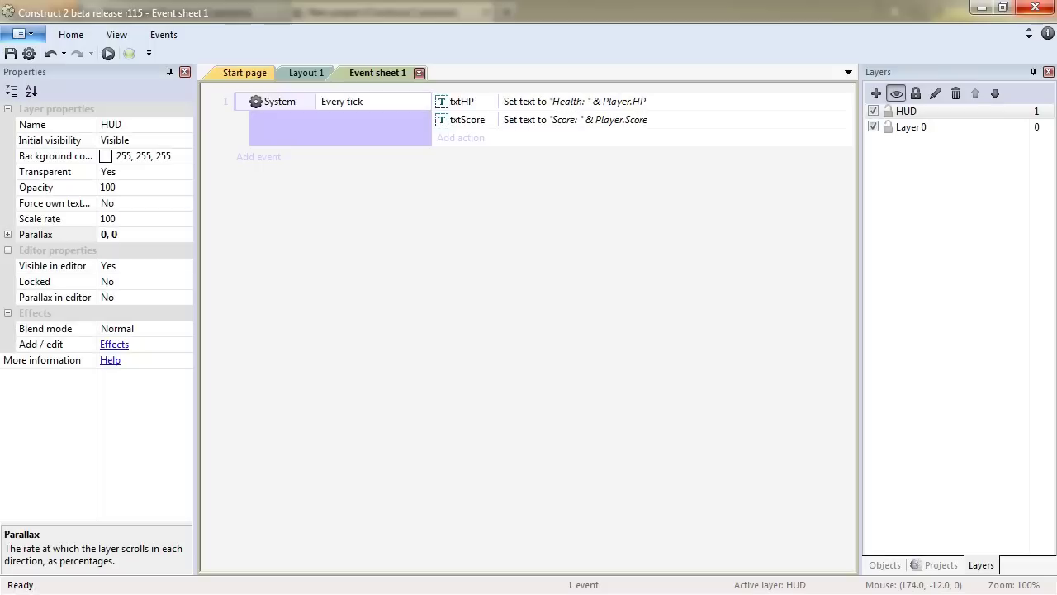
click(291, 78)
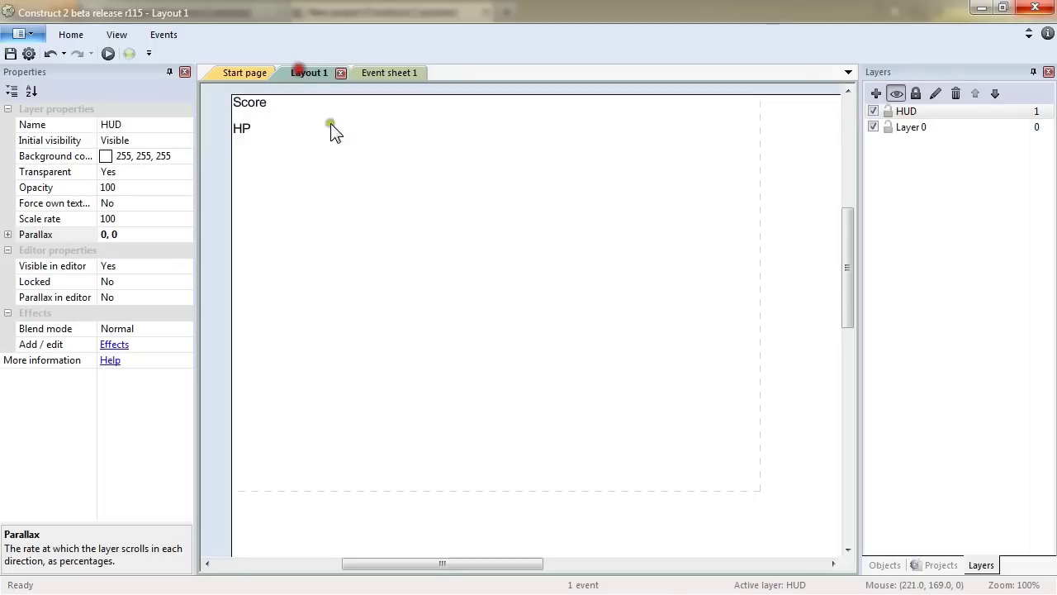
scroll(859, 273, down, 4)
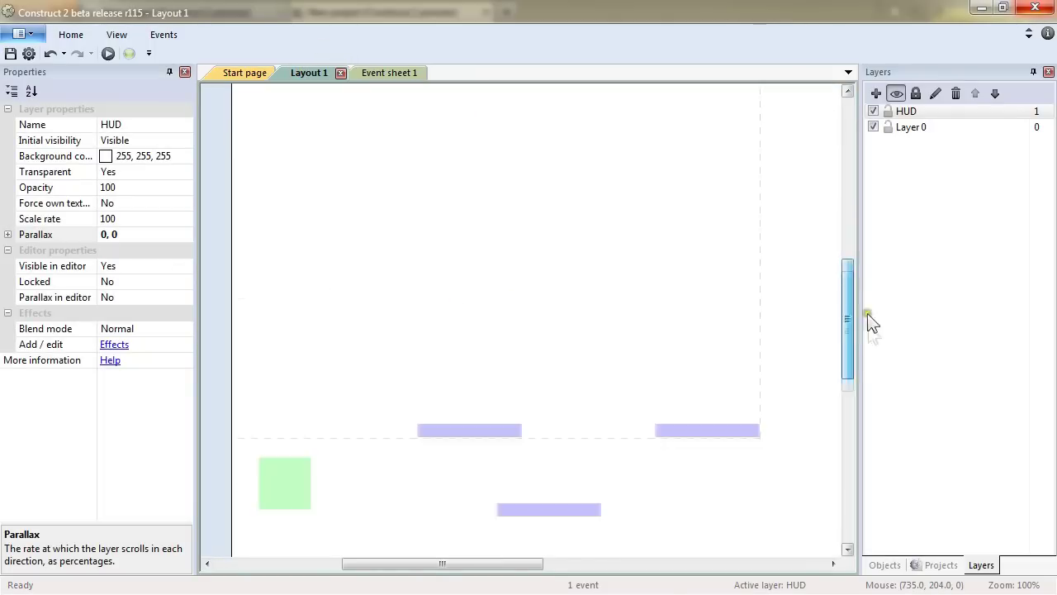
click(279, 359)
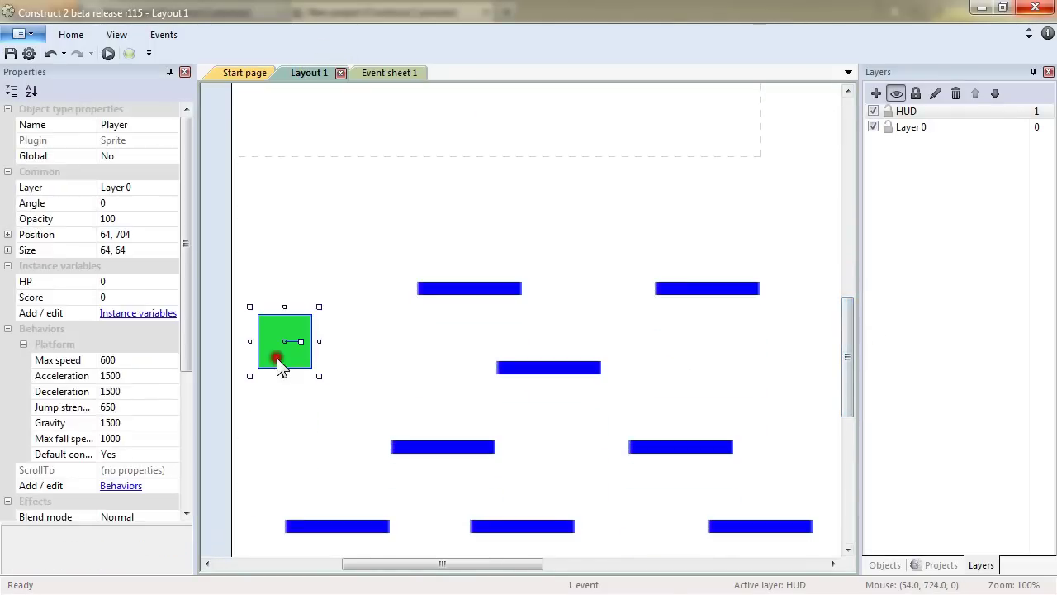
click(120, 279)
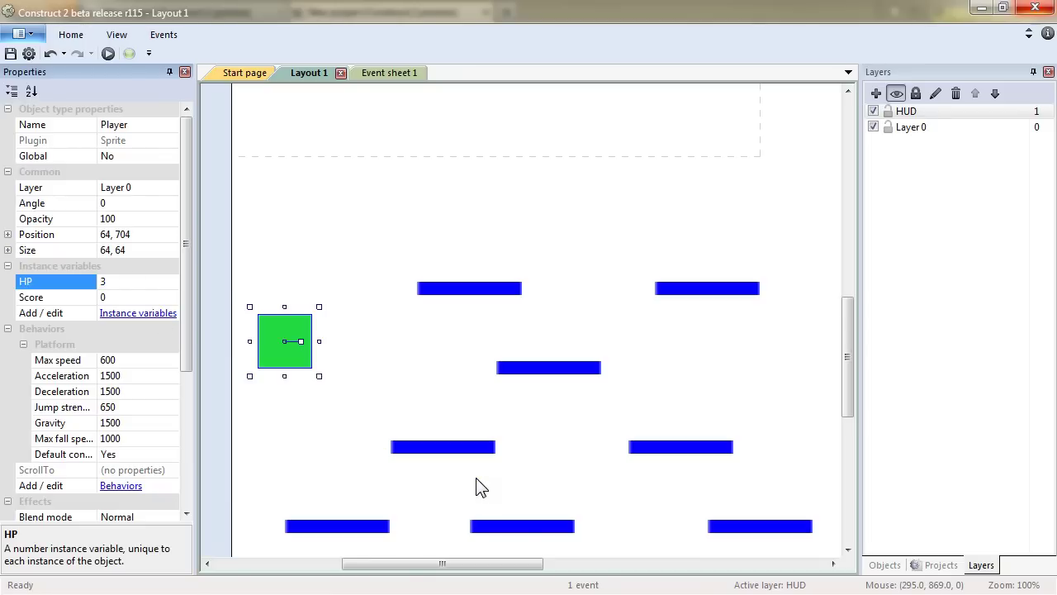
click(617, 270)
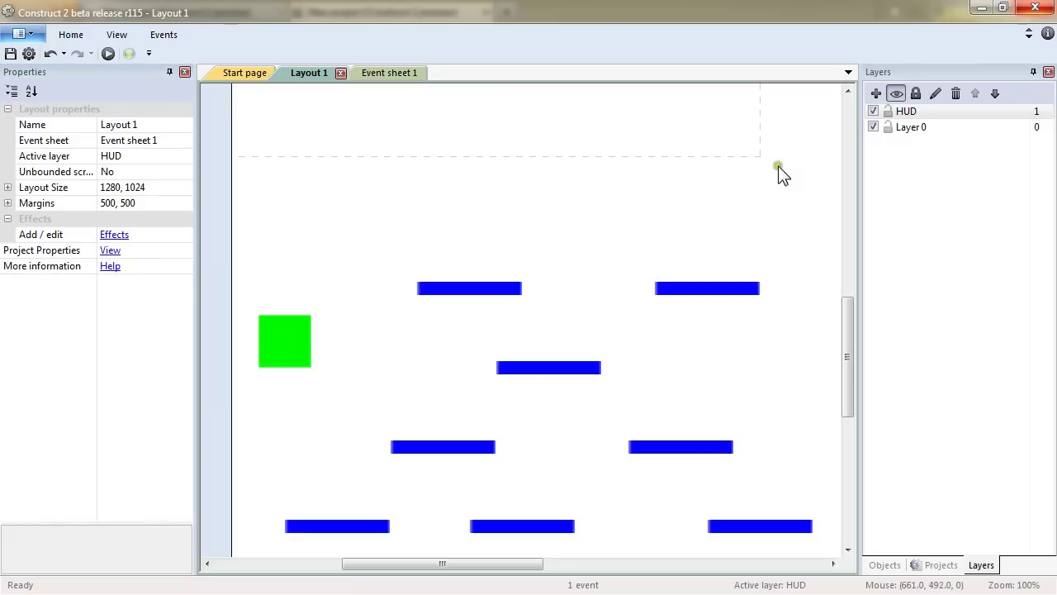
Step: Make Layer 0 the active layer and insert a new Sprite object above the upper-left platform, leaving its image empty
double_click(485, 243)
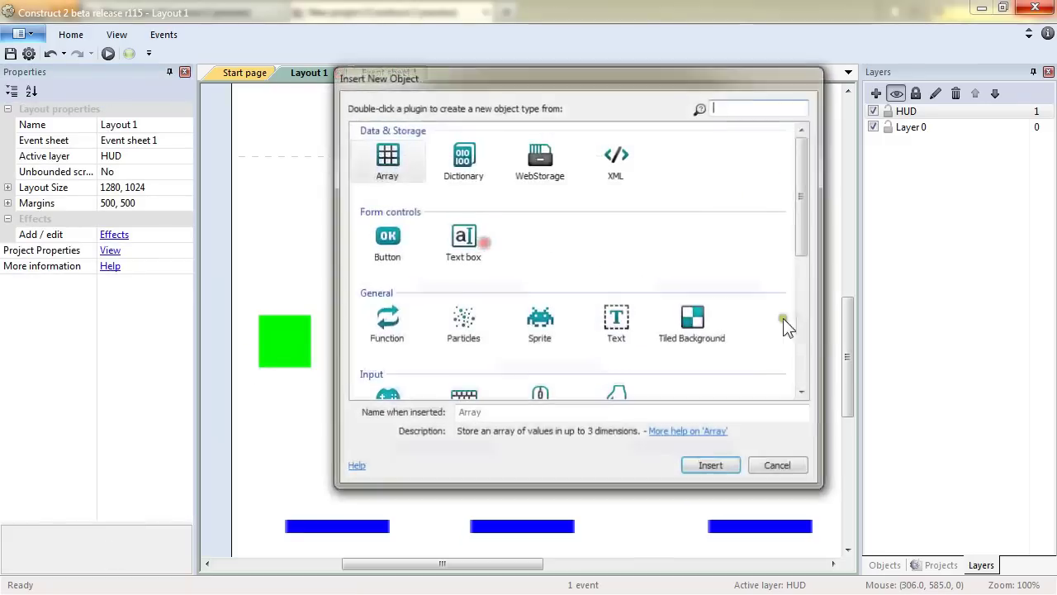
click(776, 465)
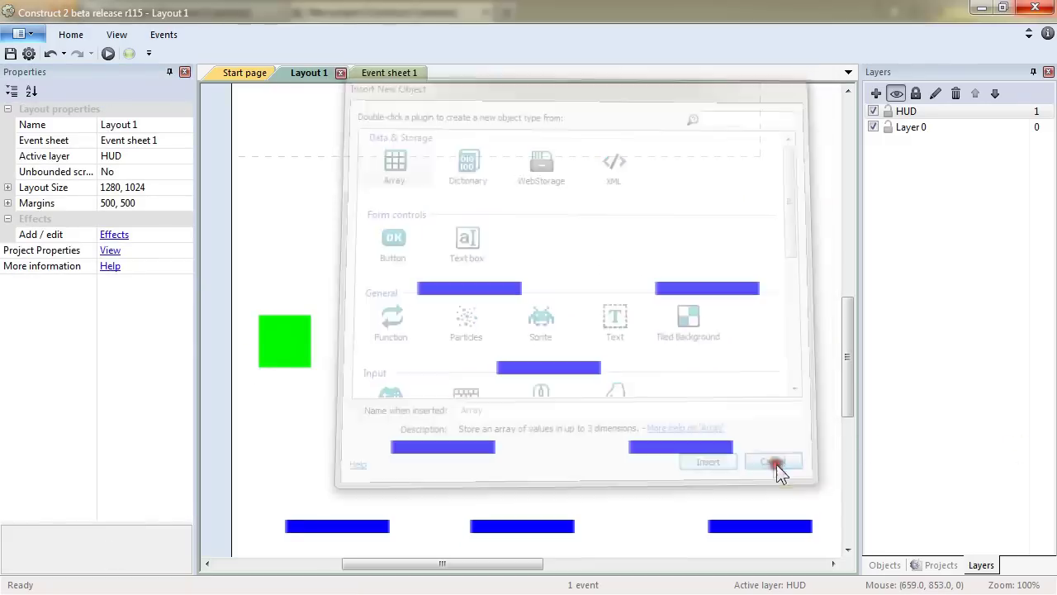
click(911, 134)
click(912, 132)
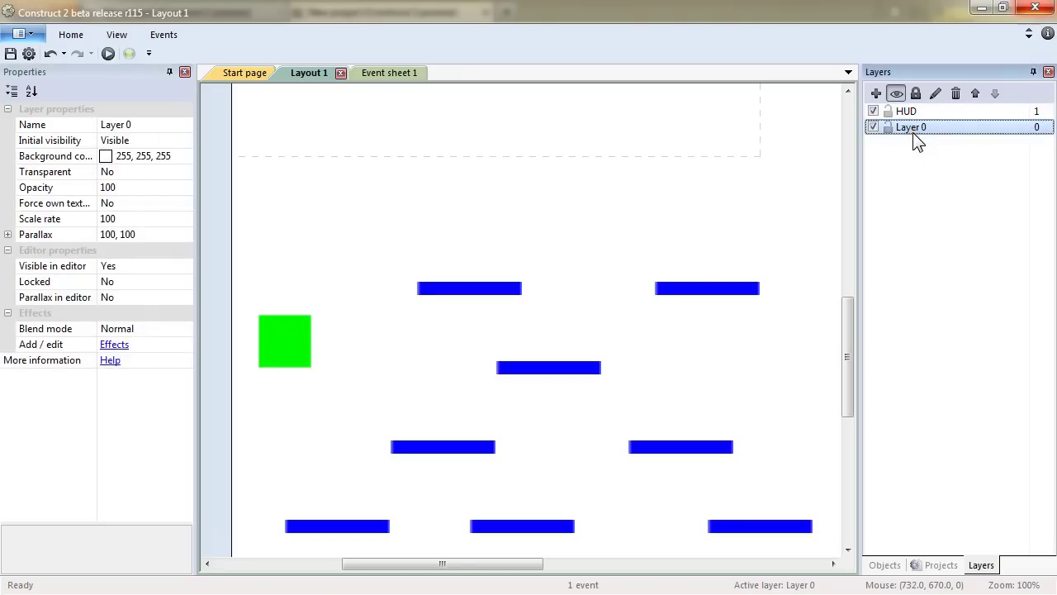
click(513, 239)
double_click(483, 227)
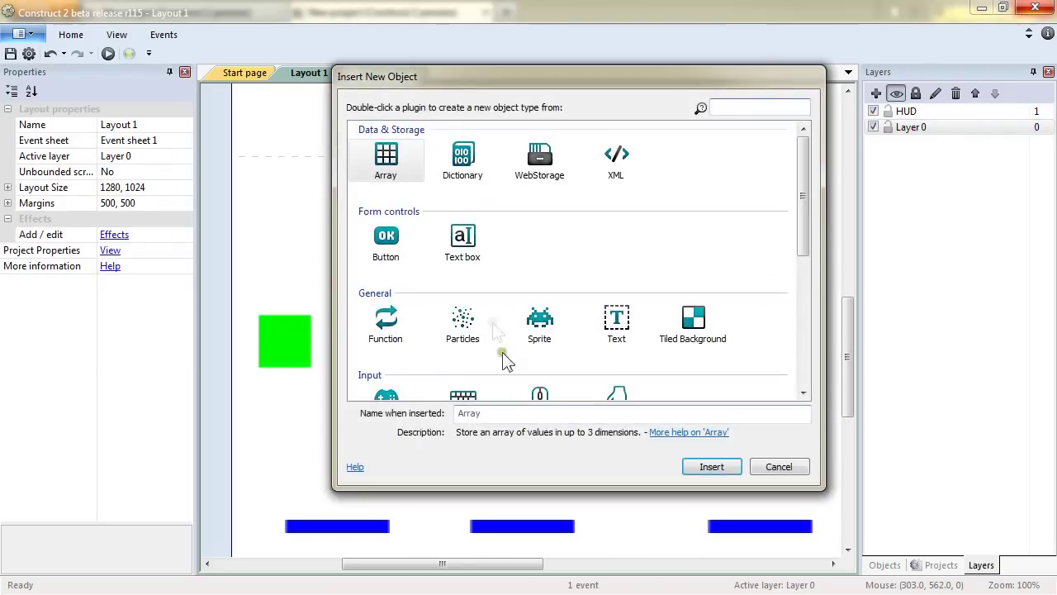
double_click(533, 324)
click(469, 208)
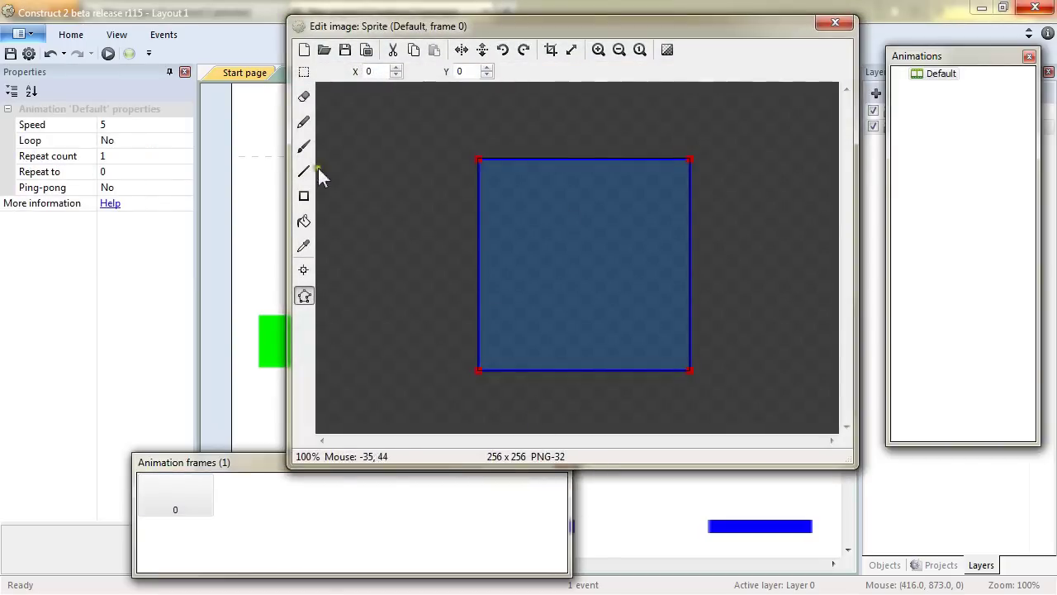
click(823, 26)
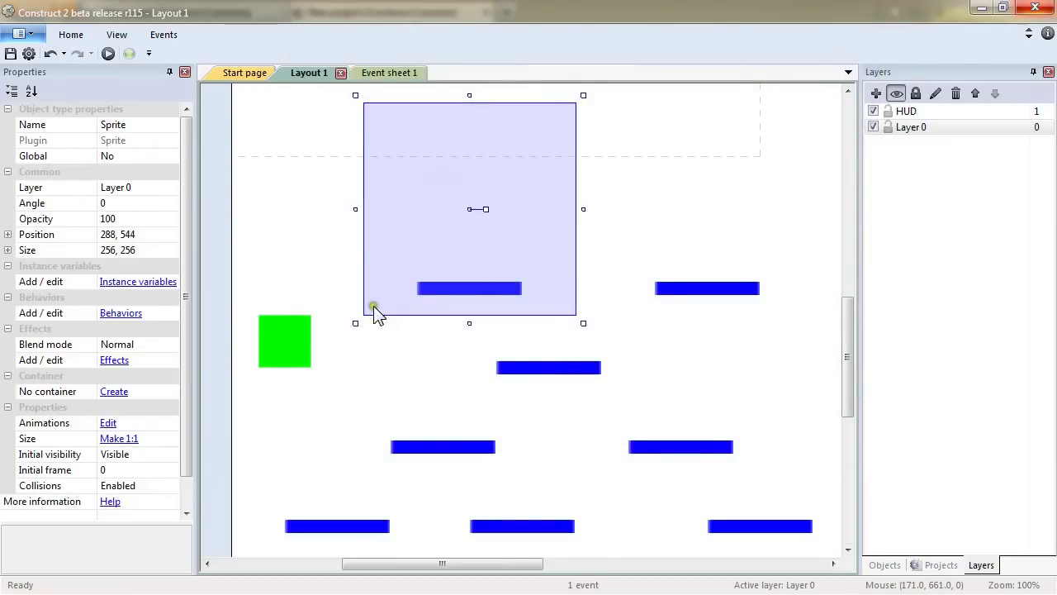
Step: Check which layer the Player is assigned to in its properties
click(288, 343)
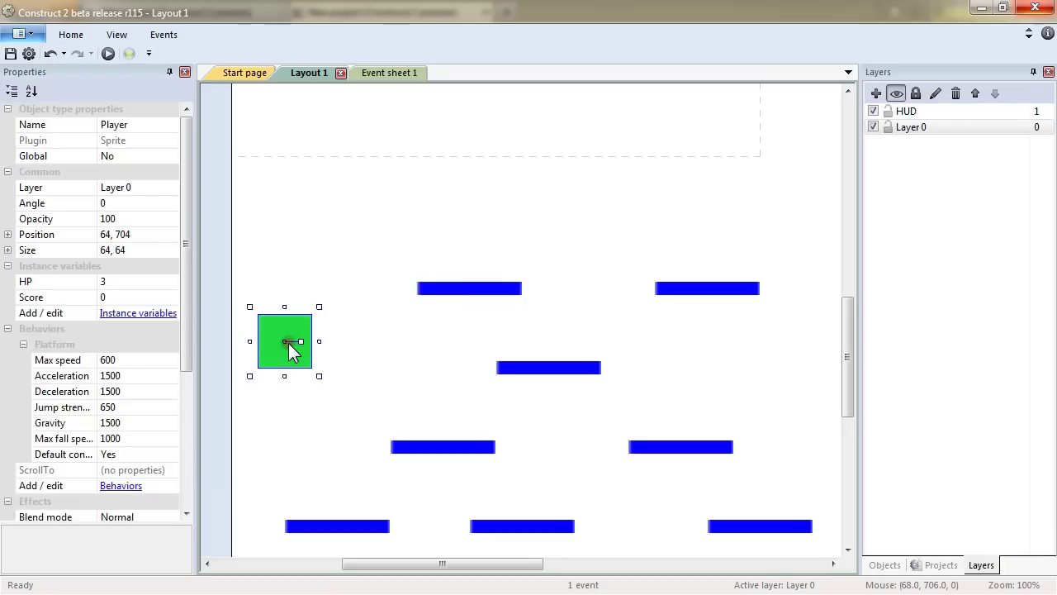
click(35, 185)
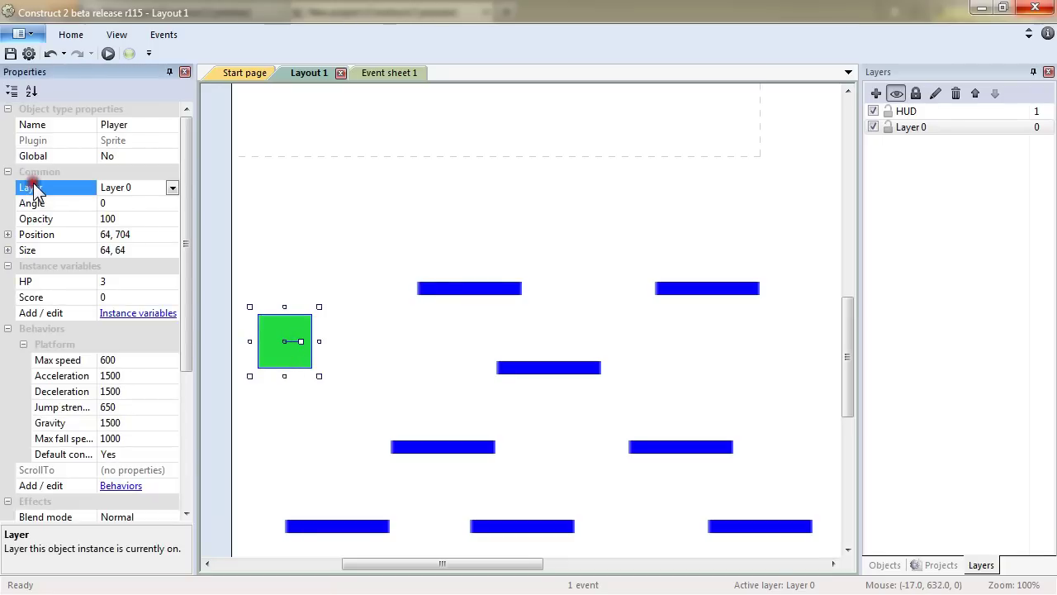
click(174, 188)
click(174, 187)
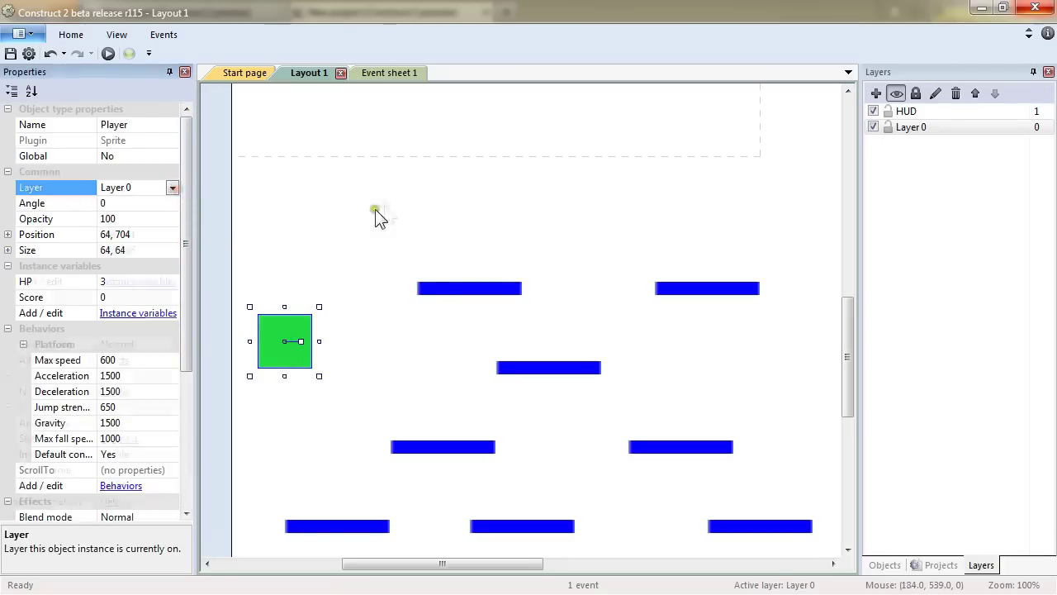
Step: Load Heavy_Yellow16.png from the Sprites library as the new sprite's image
click(378, 206)
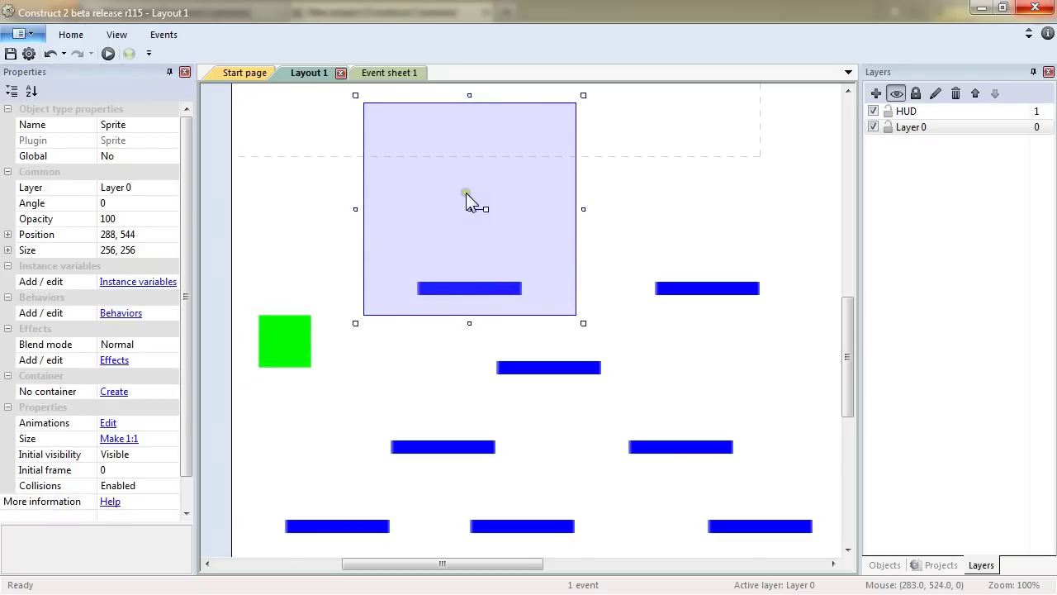
double_click(445, 194)
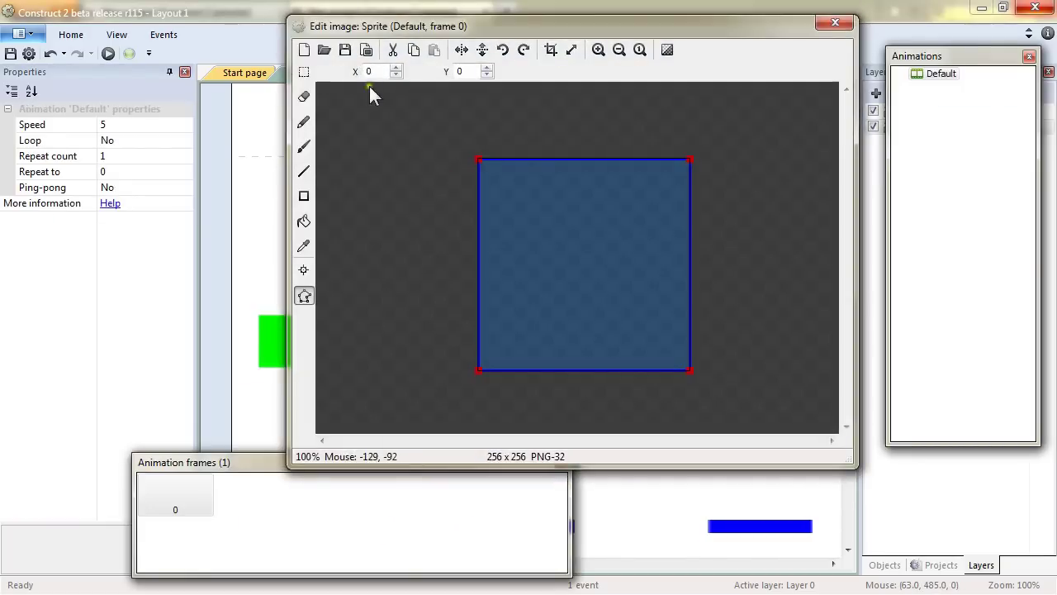
click(324, 50)
drag(1039, 315, 1038, 451)
click(808, 351)
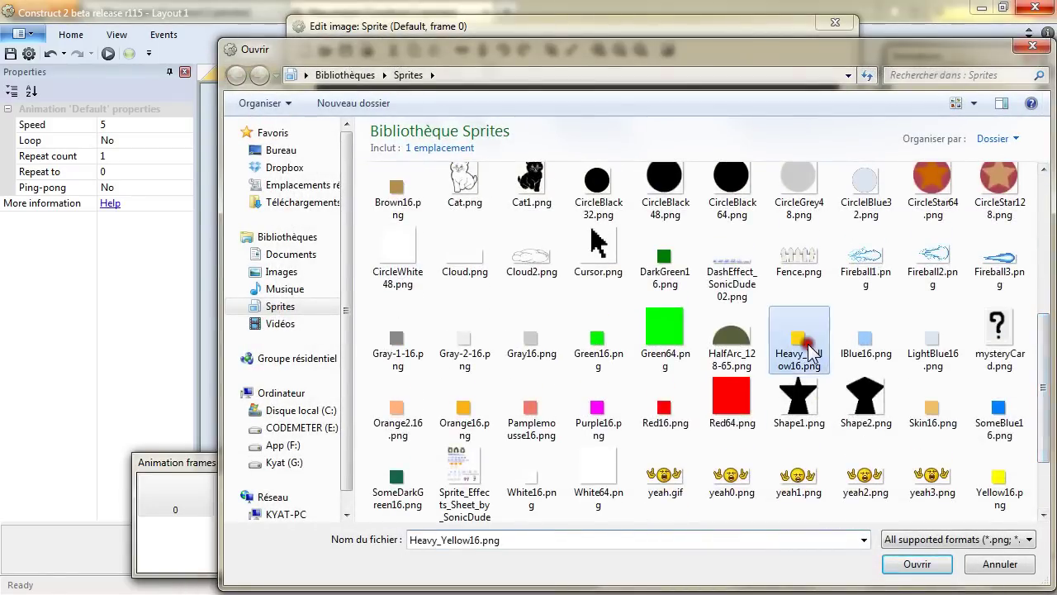
double_click(810, 351)
click(821, 30)
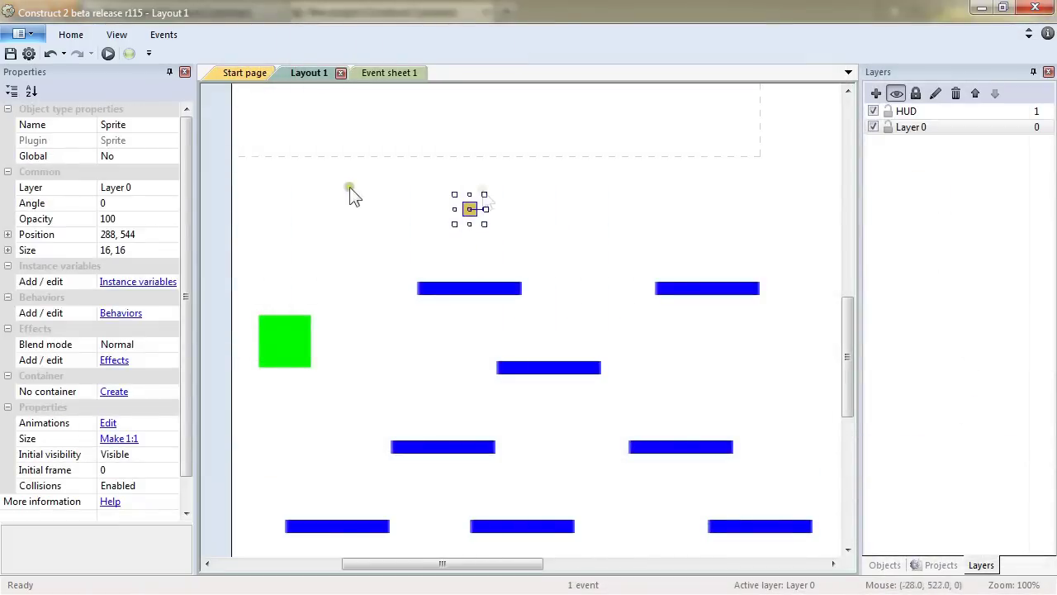
Step: Rename the yellow sprite as Pickup and move it to 288, 608, just above the upper-left platform
click(120, 125)
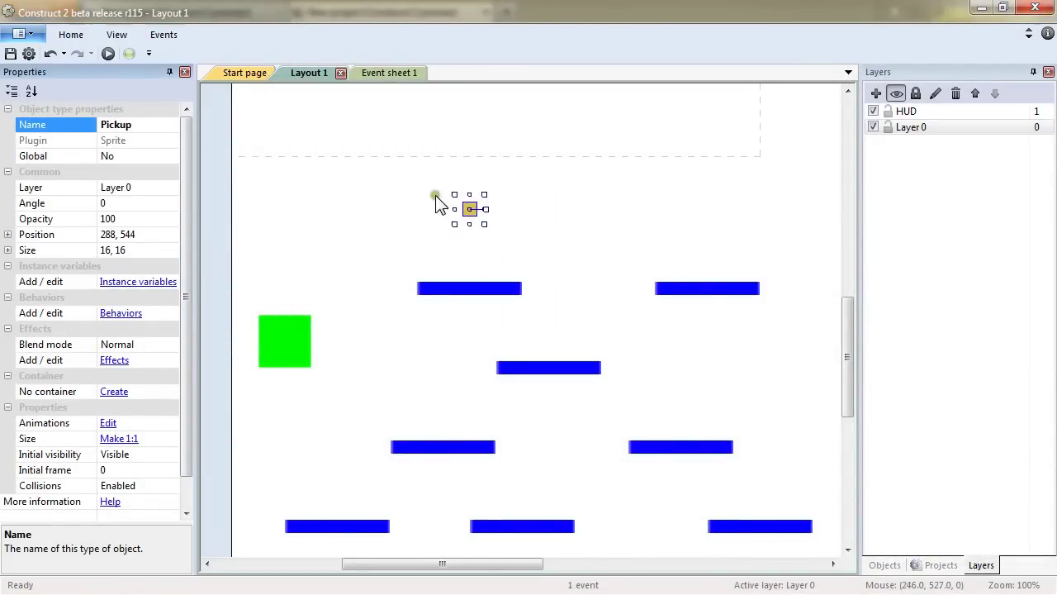
click(533, 221)
drag(470, 210, 476, 261)
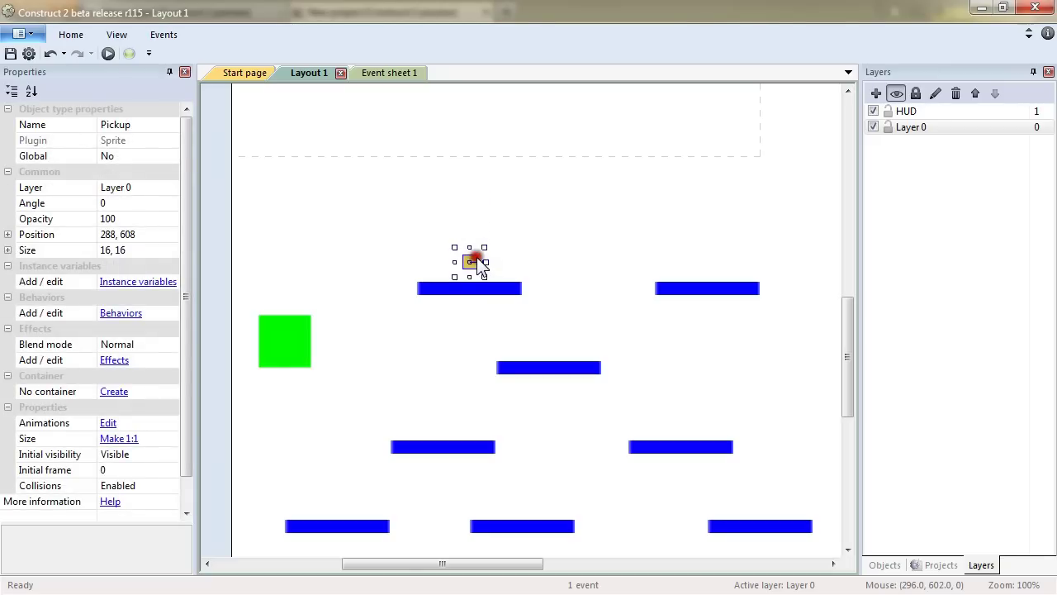
click(531, 201)
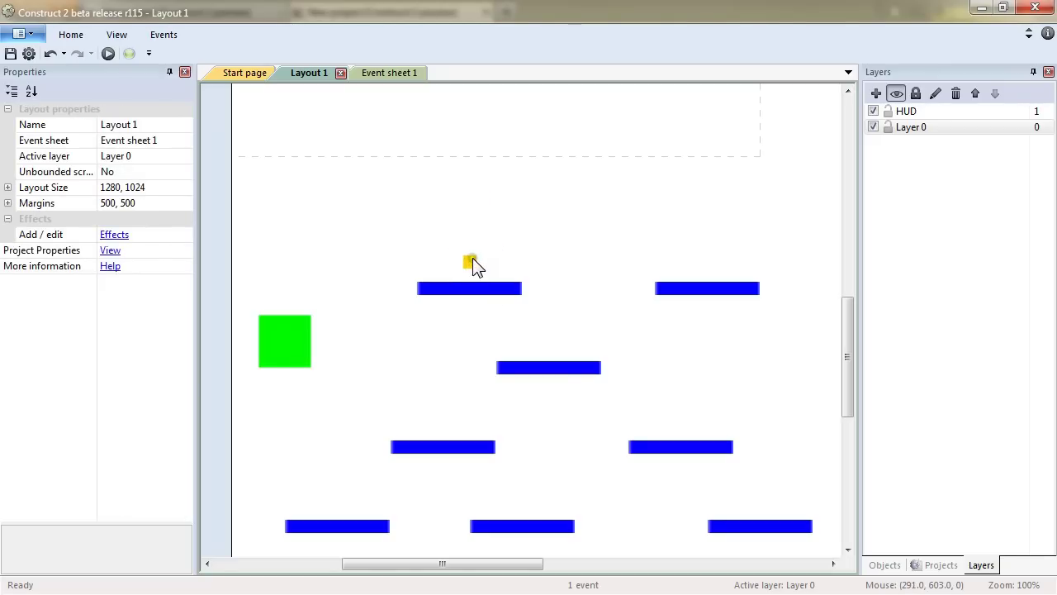
Step: Place copies of the Pickup sprite above the upper-right platform, the middle platform and the two platforms below it
click(471, 262)
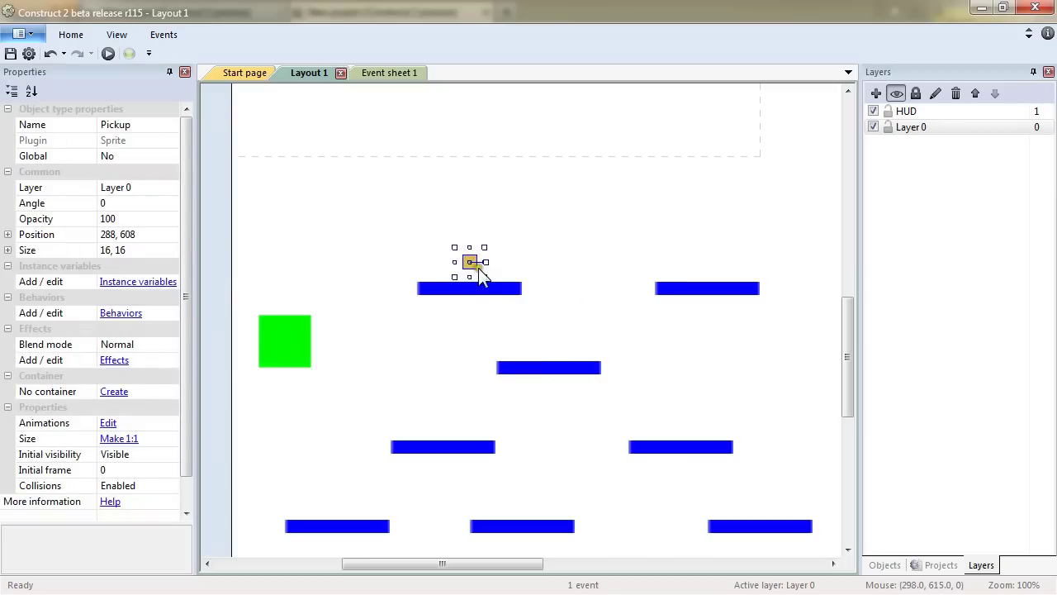
ctrl+drag(473, 260, 688, 426)
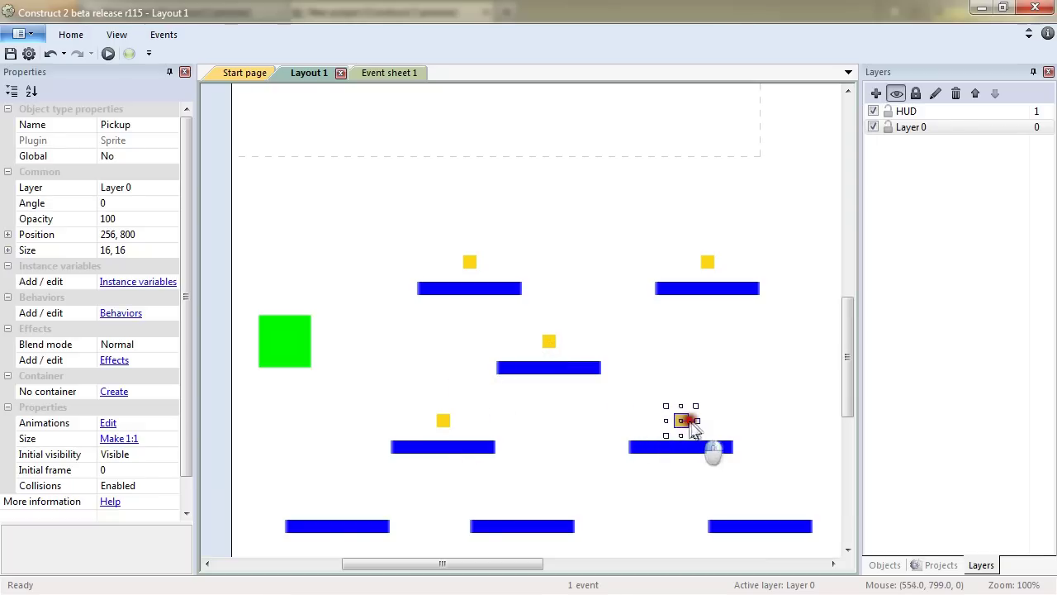
Step: Add an event to Event sheet 1 with the Player condition On collision with another object, using Pickup as the object
click(375, 73)
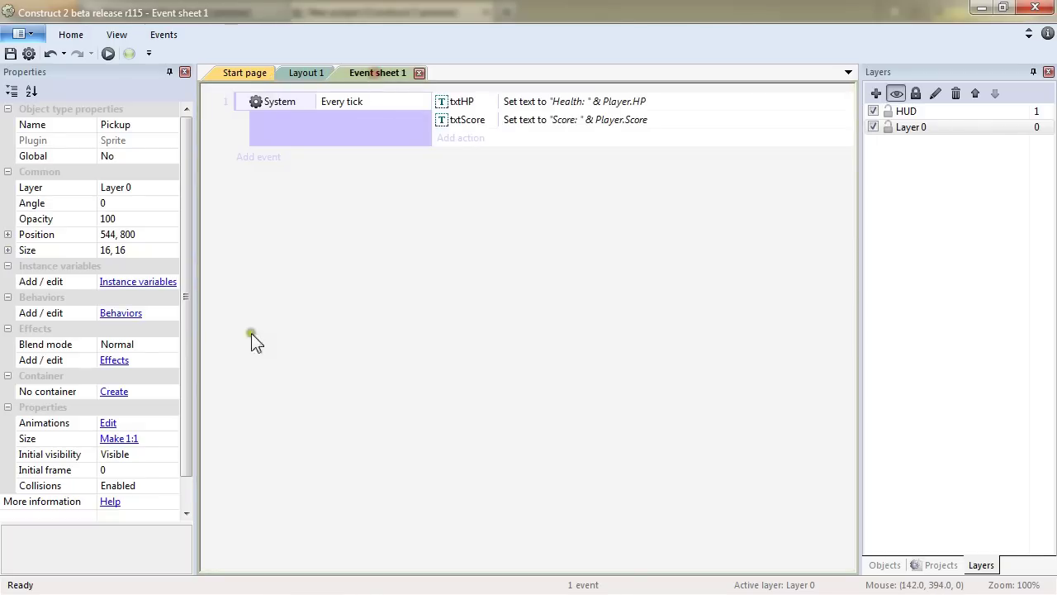
double_click(260, 173)
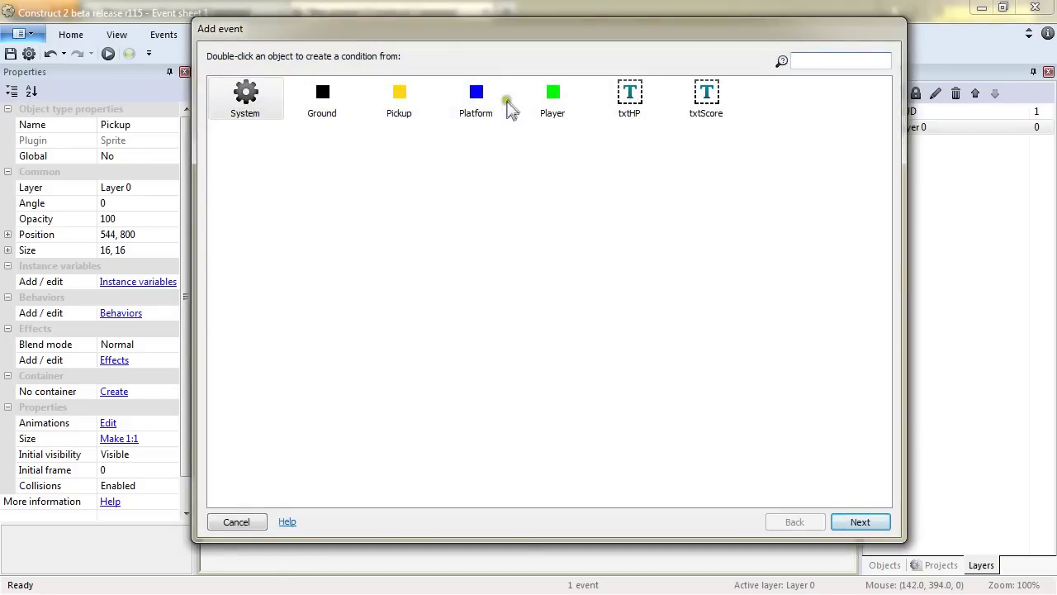
double_click(551, 95)
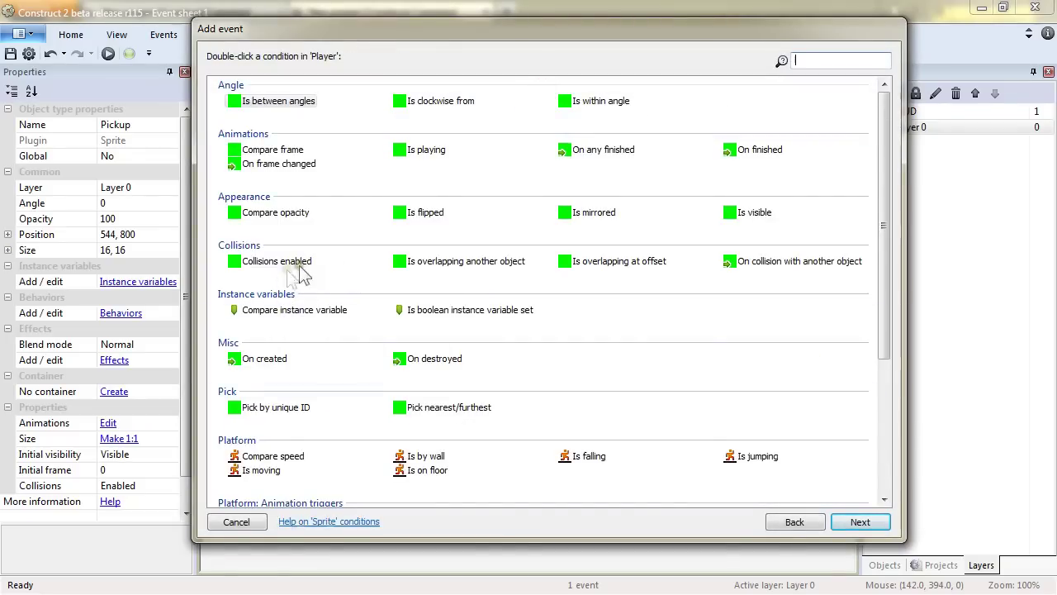
double_click(792, 261)
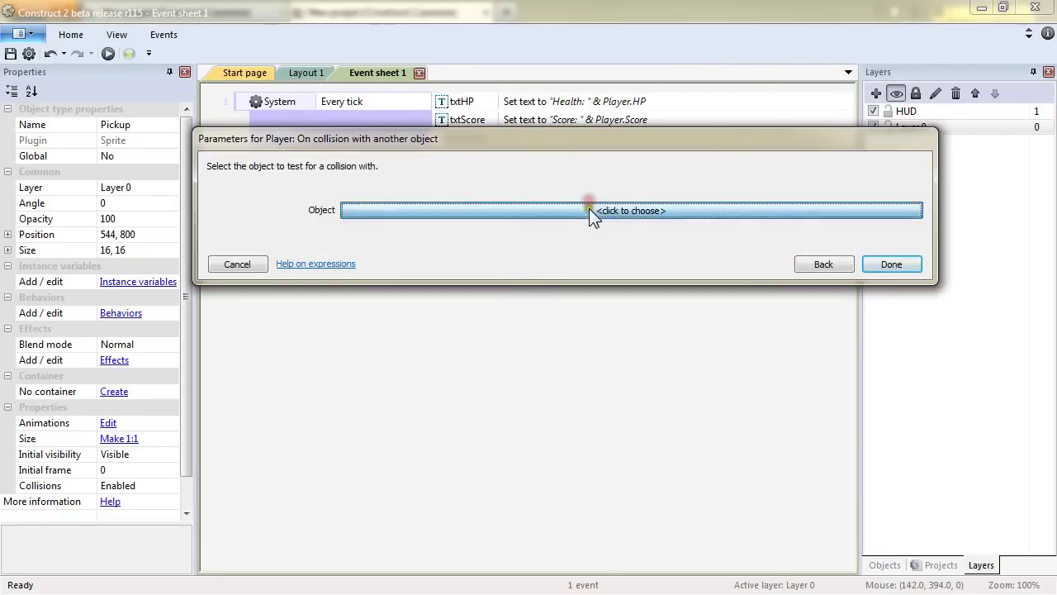
click(492, 211)
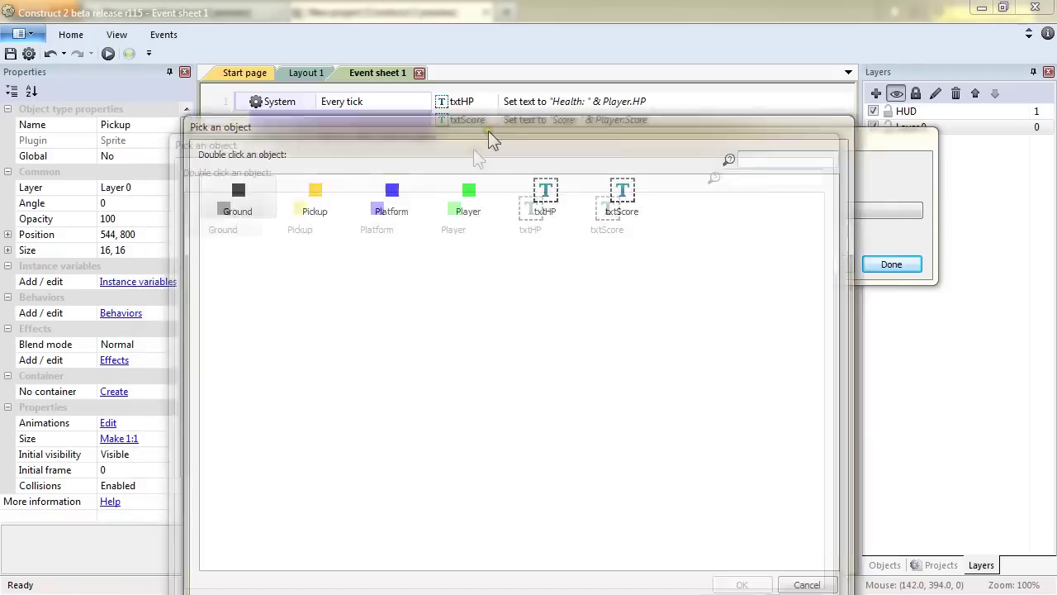
double_click(353, 150)
click(892, 280)
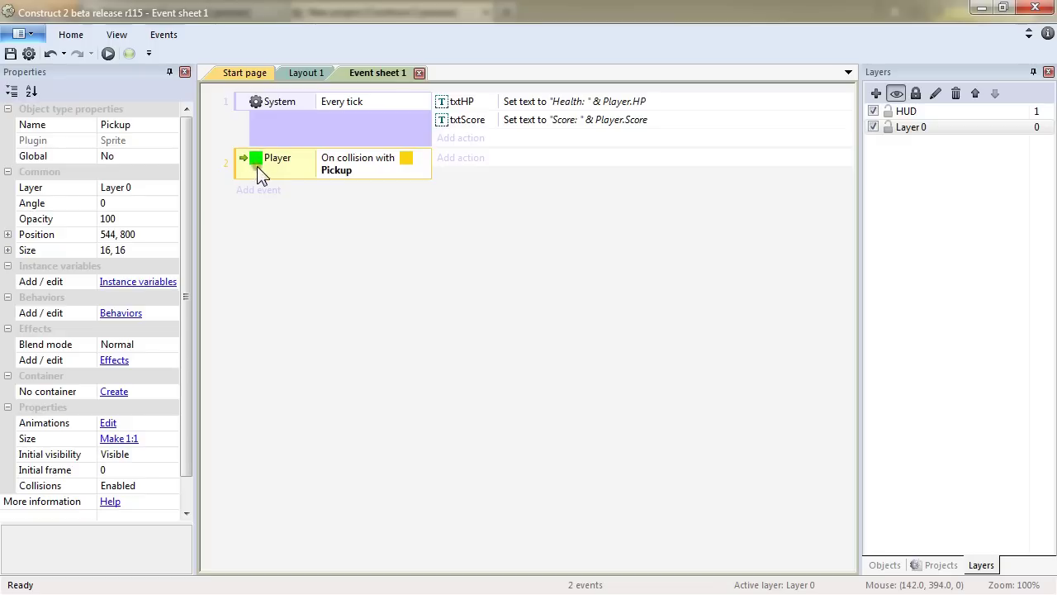
Step: Add an action that destroys the Pickup to the Player–Pickup collision event
click(450, 161)
double_click(405, 111)
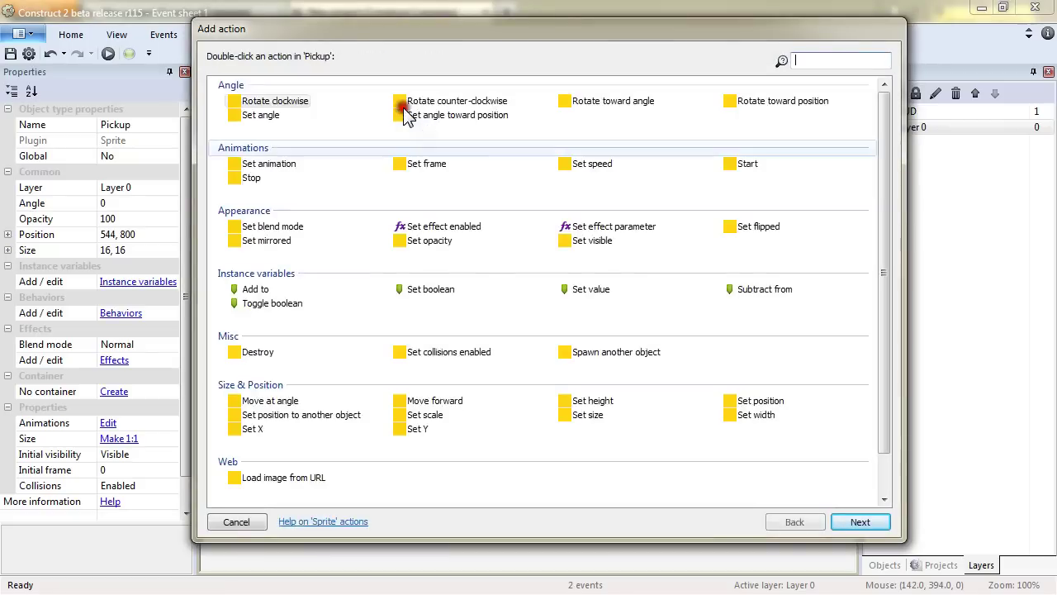
double_click(233, 352)
Step: Add a Player action to the Pickup collision event that adds 1 to the Score instance variable
click(468, 183)
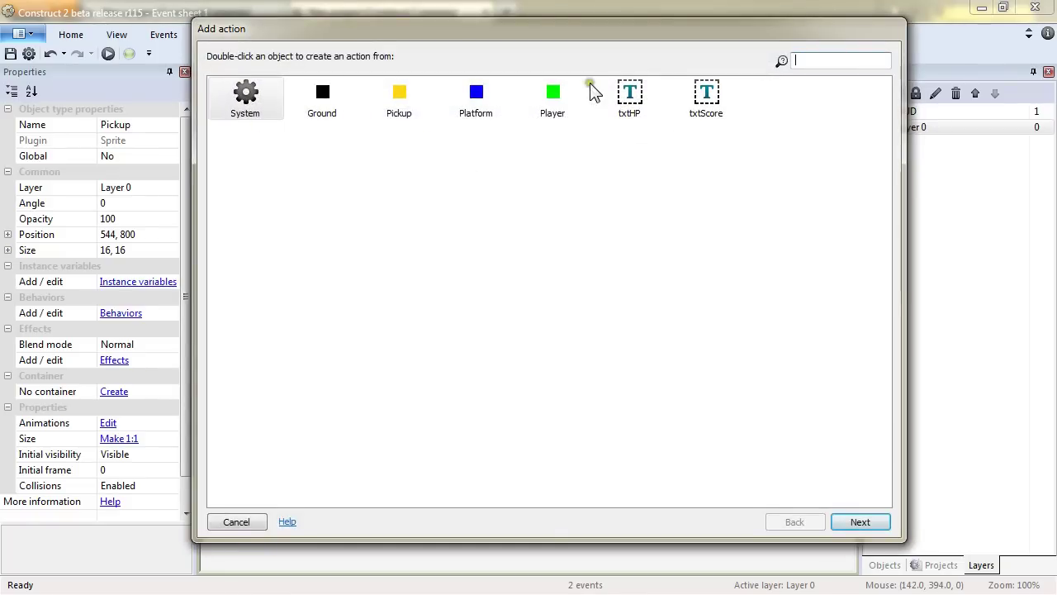
double_click(560, 109)
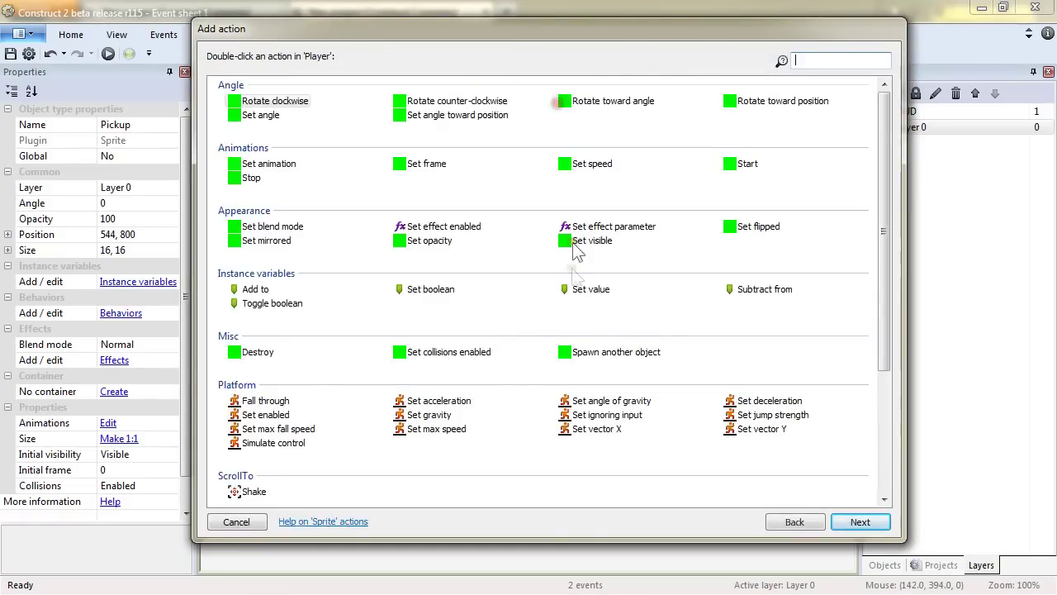
double_click(252, 289)
click(429, 214)
click(411, 236)
click(891, 288)
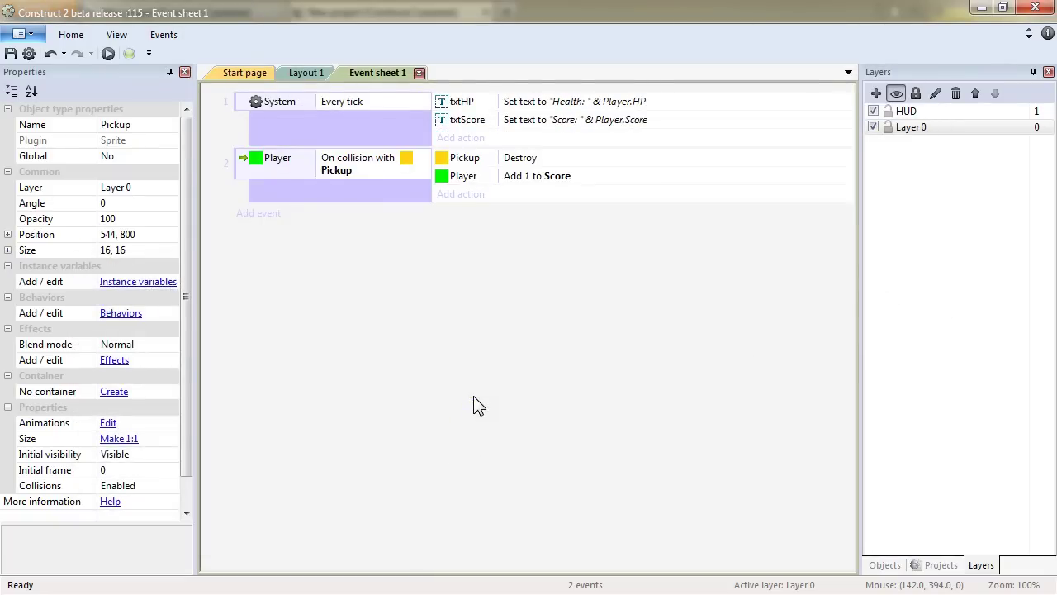
Step: Preview the layout in the browser, collect the pickups with the Player to test the score, and close the preview
key(F5)
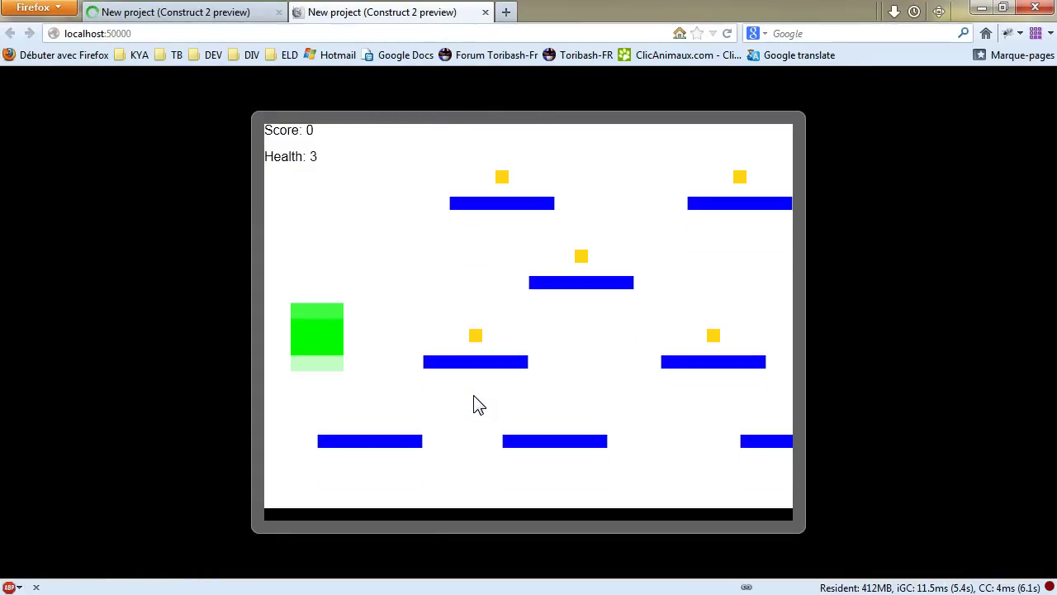
key(Right)
key(Up)
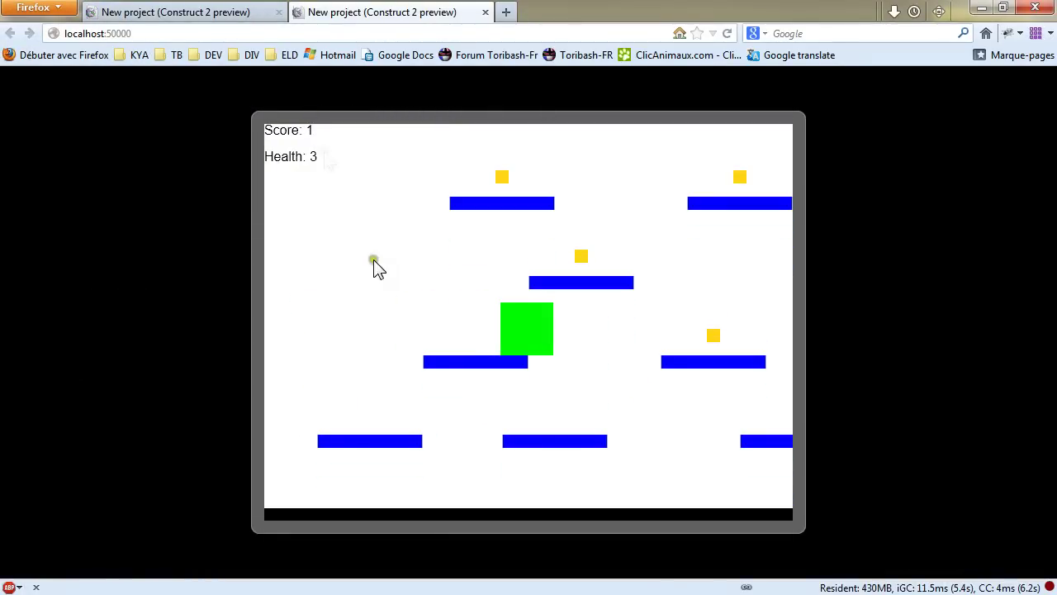
key(Up)
key(Right)
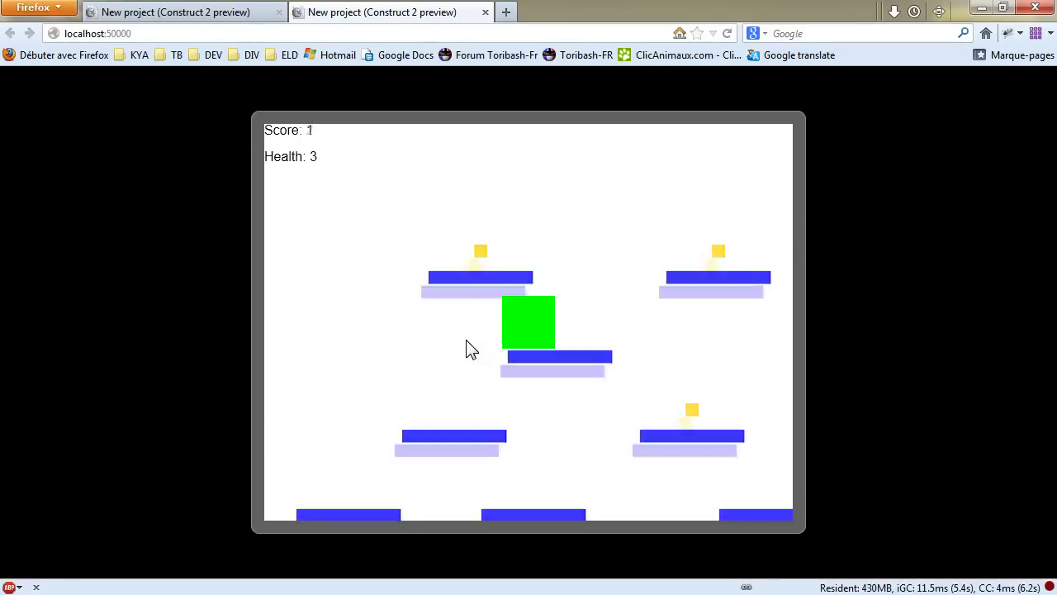
key(Up)
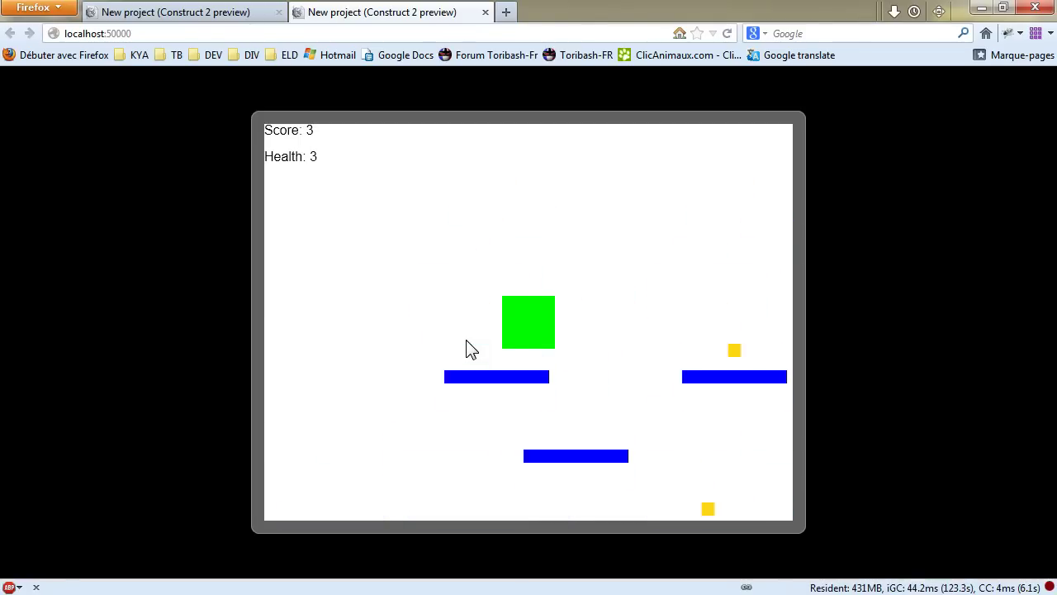
key(Left)
key(Up)
key(Right)
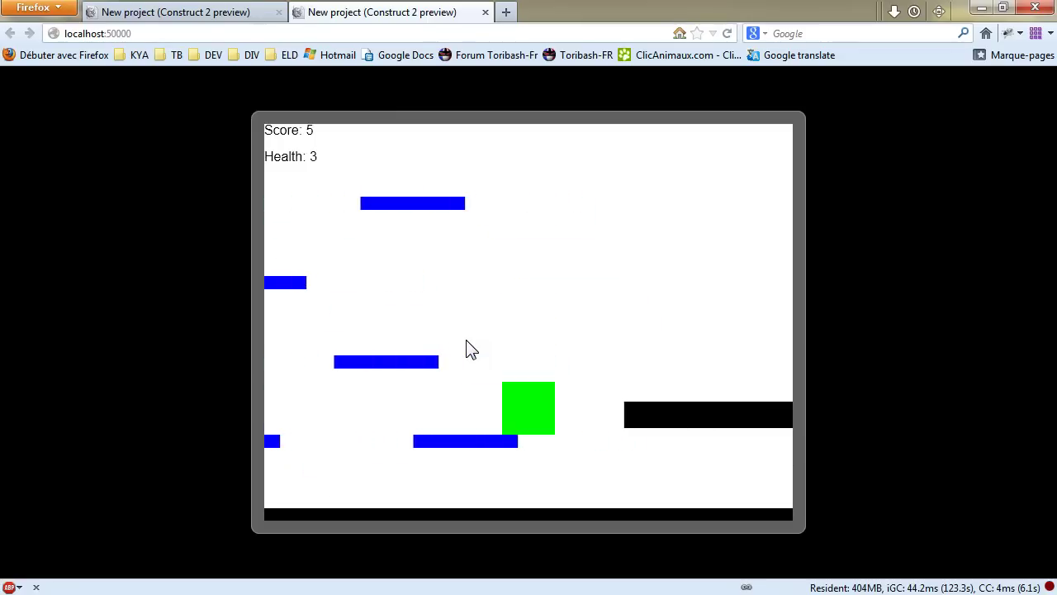
click(486, 12)
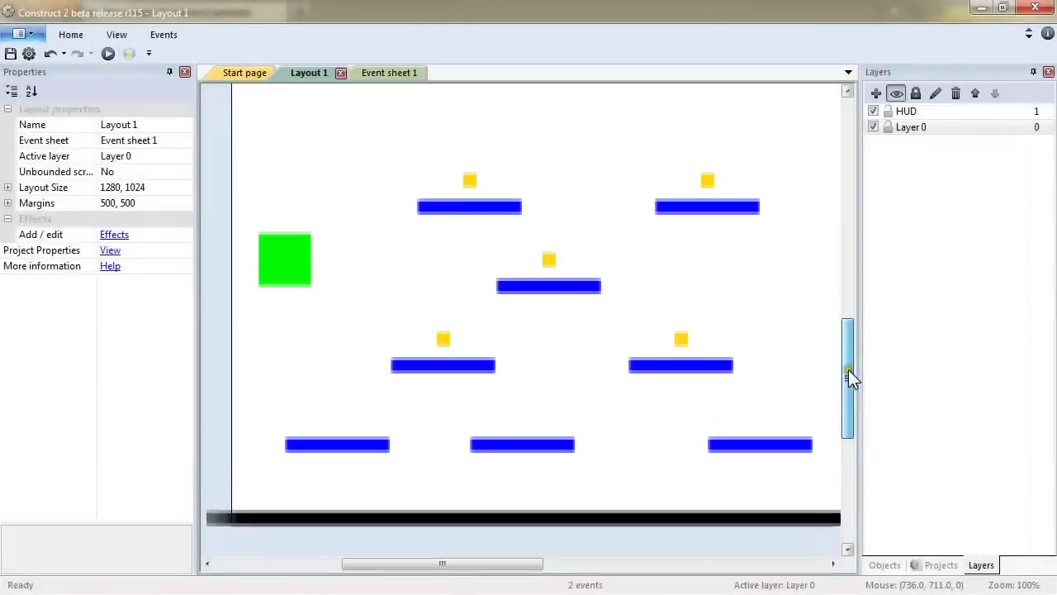
Step: Insert a new Sprite object in Layout 1 above the raised black ground block near the layout's right edge
drag(434, 567, 599, 582)
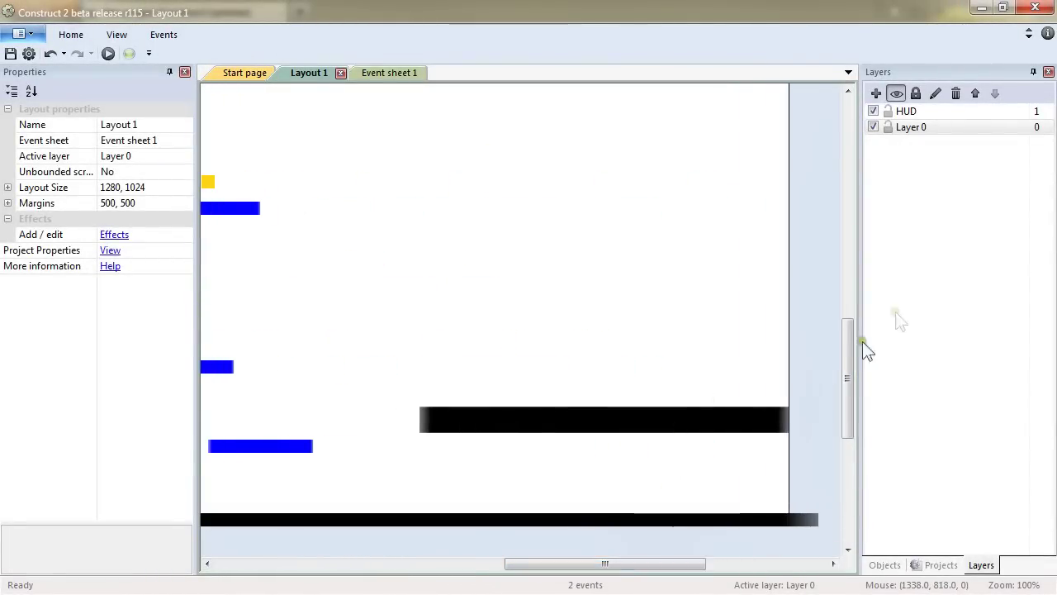
double_click(716, 351)
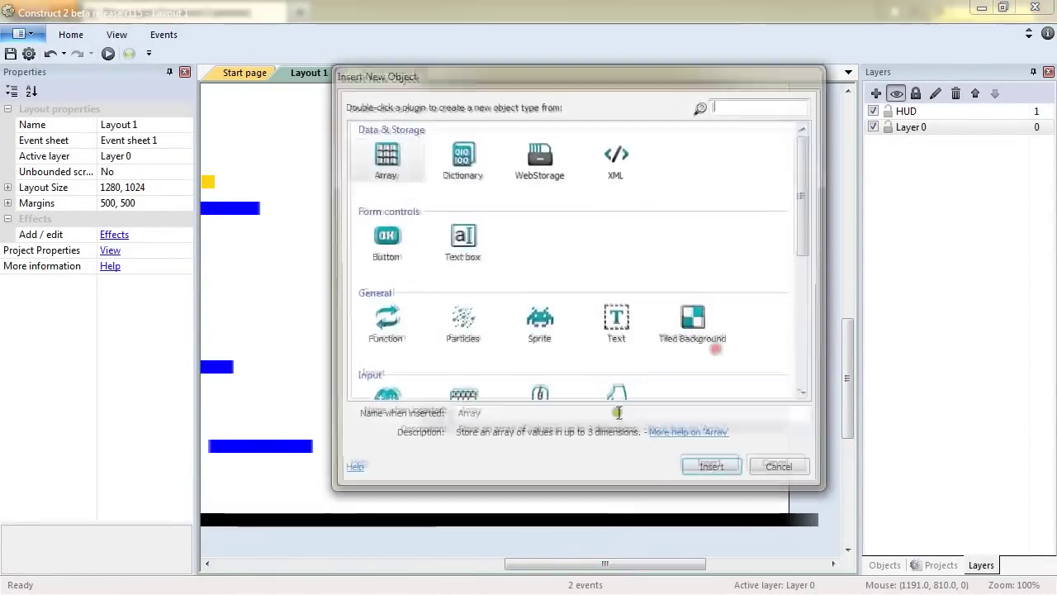
double_click(556, 345)
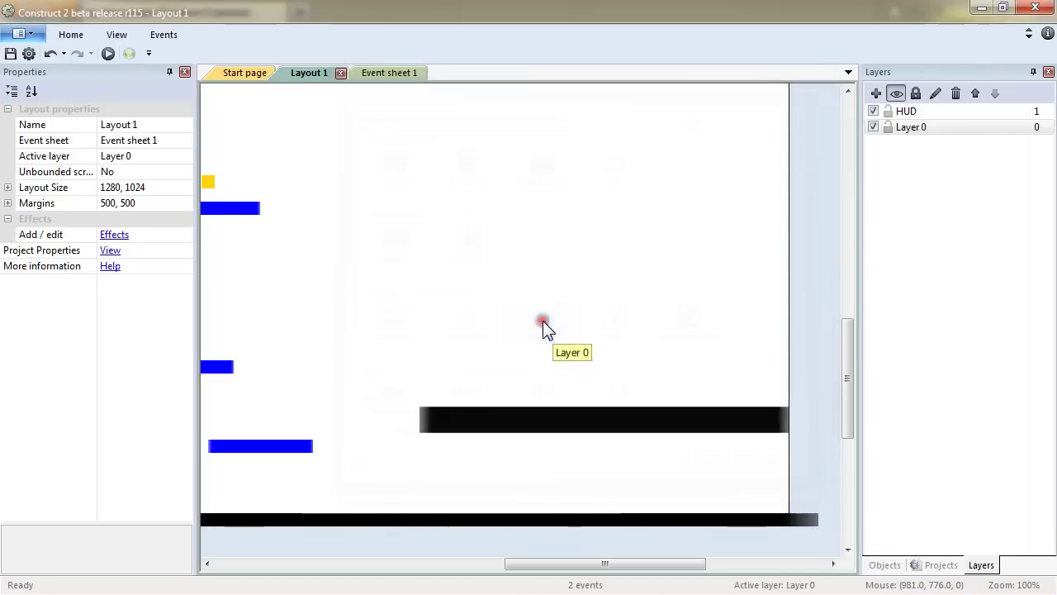
click(744, 354)
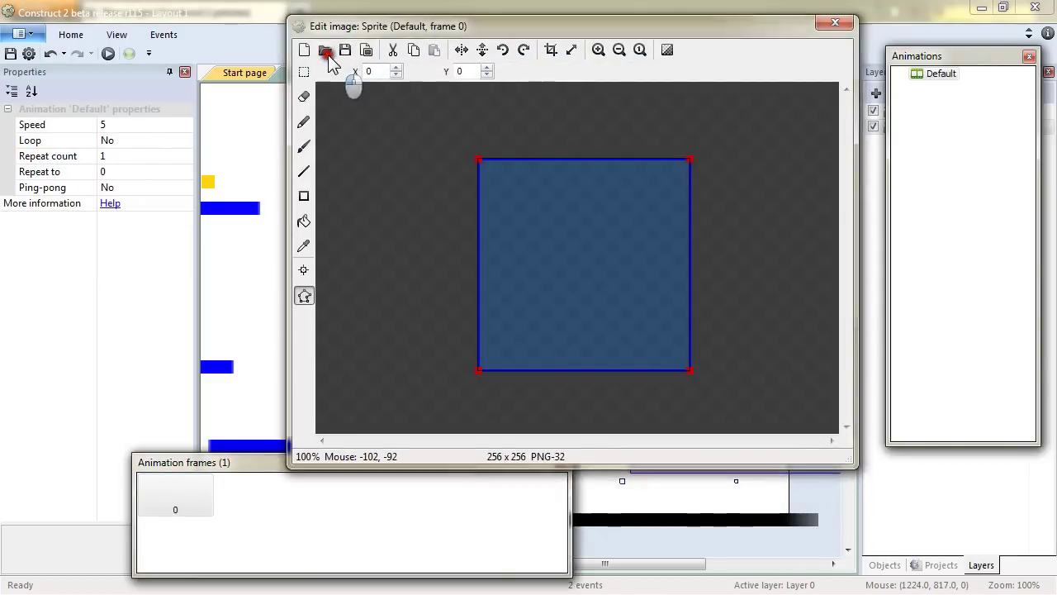
Step: Load Red16.png from the Sprites library as the new sprite's image and close the image editor
click(327, 51)
scroll(595, 496, down, 5)
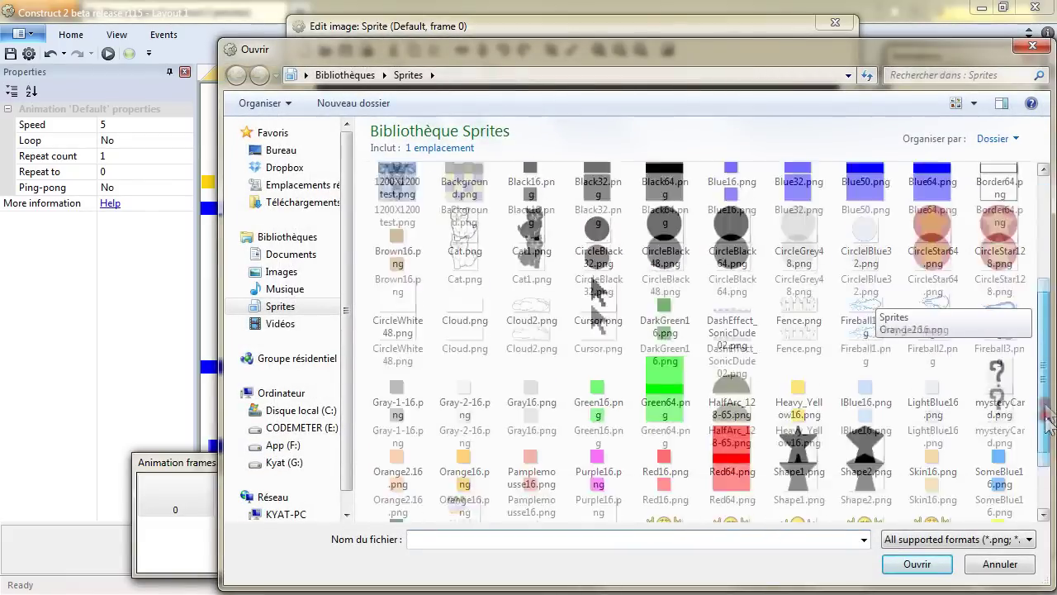
double_click(673, 333)
click(837, 23)
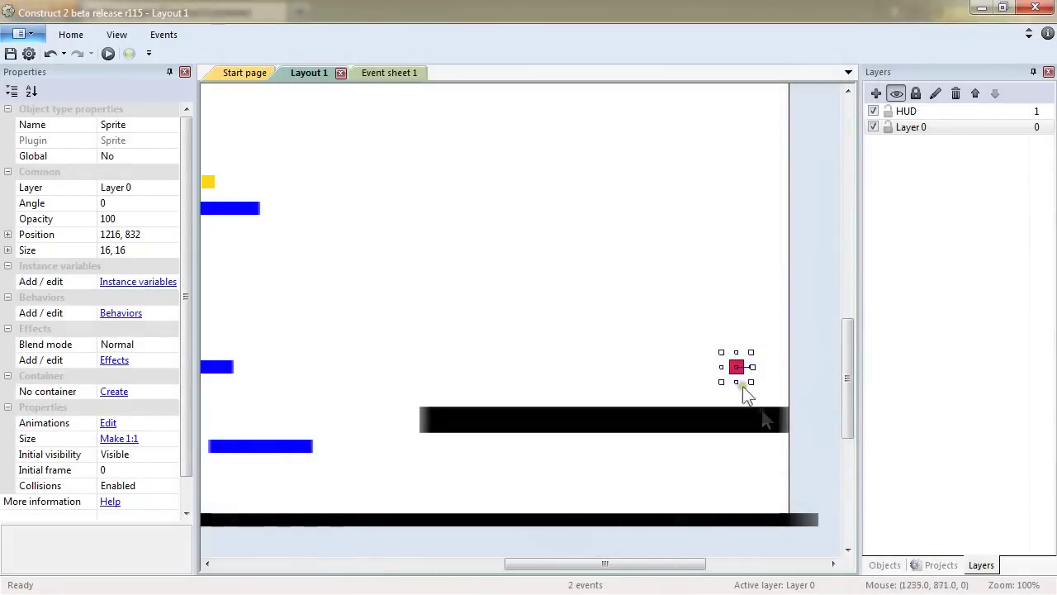
Step: Rename the red sprite as EndofLevel
click(133, 126)
text(End)
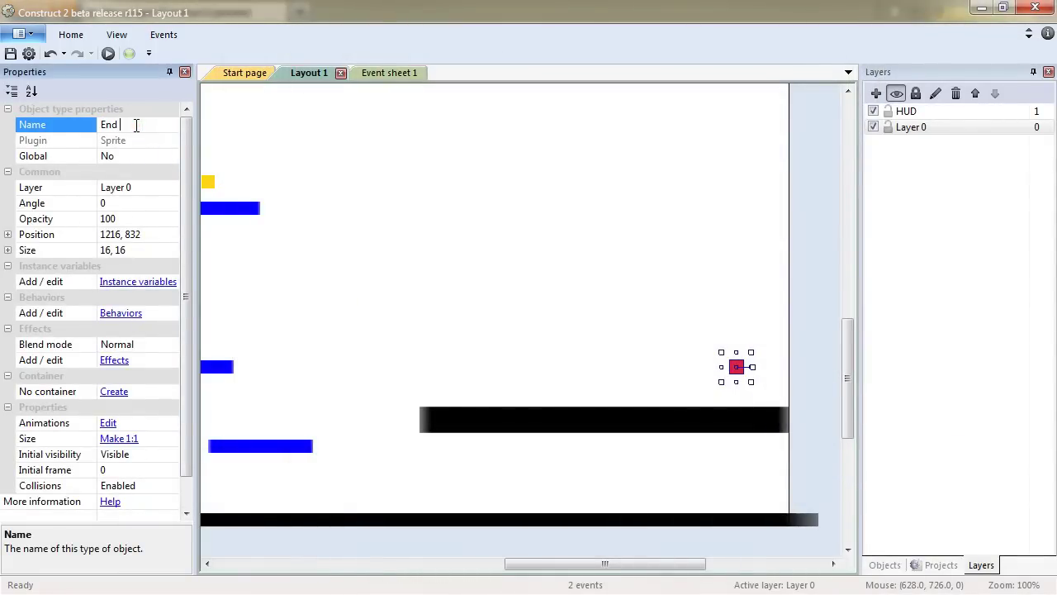
text(ofLevel)
Step: Duplicate the Player–Pickup collision event in Event sheet 1, placing the copy directly below the original
click(380, 74)
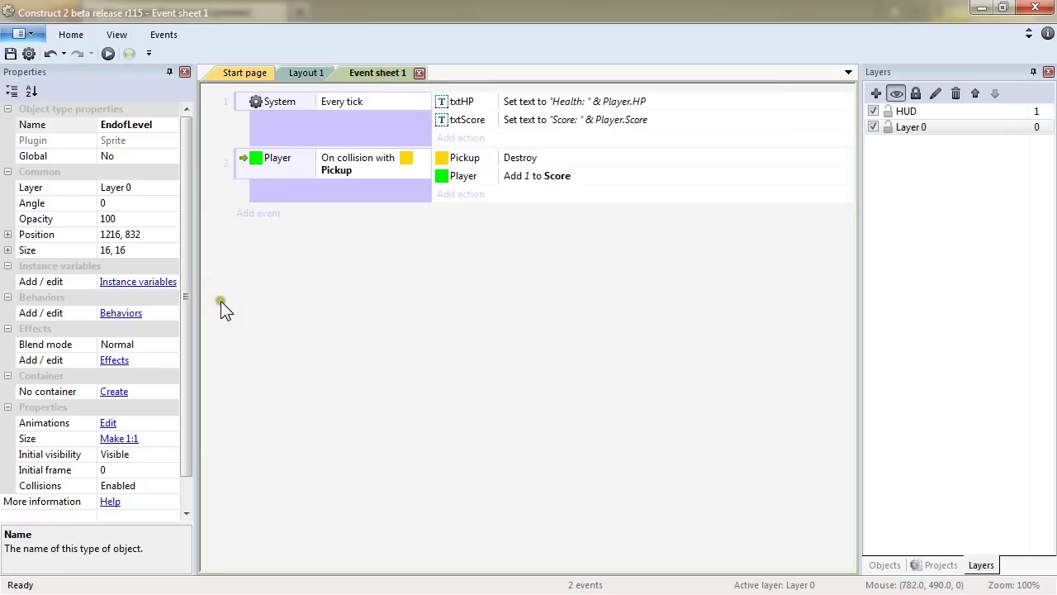
click(241, 173)
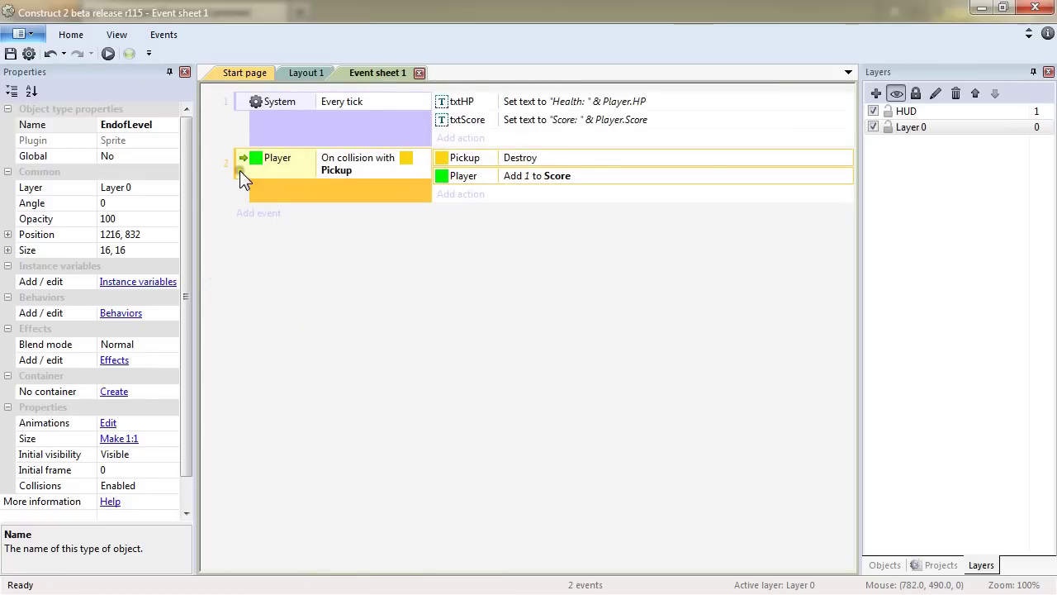
drag(239, 155, 236, 181)
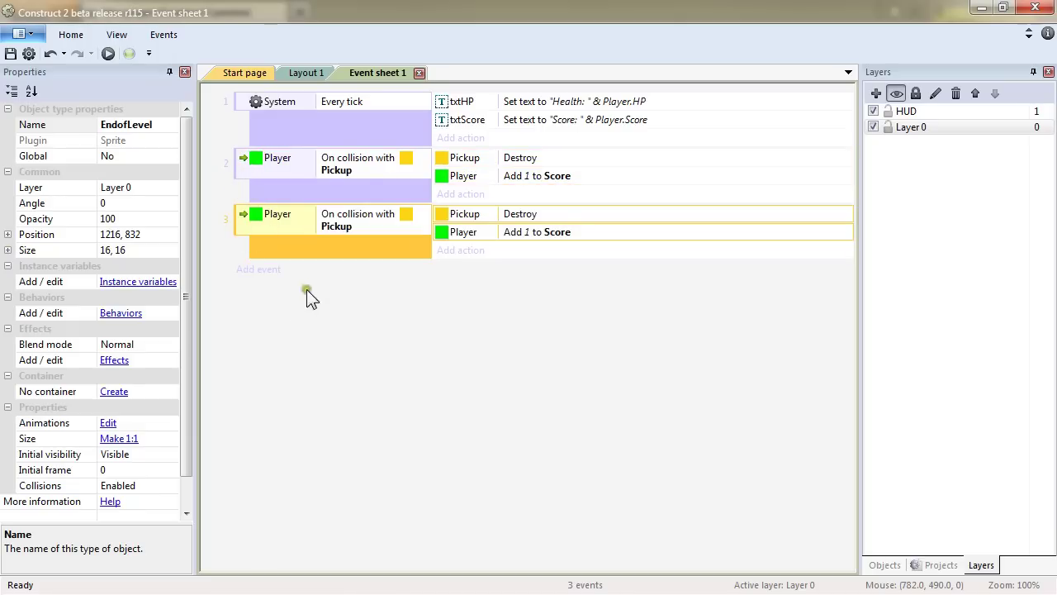
Step: Change the collision object in the duplicated event's condition to EndofLevel
double_click(364, 214)
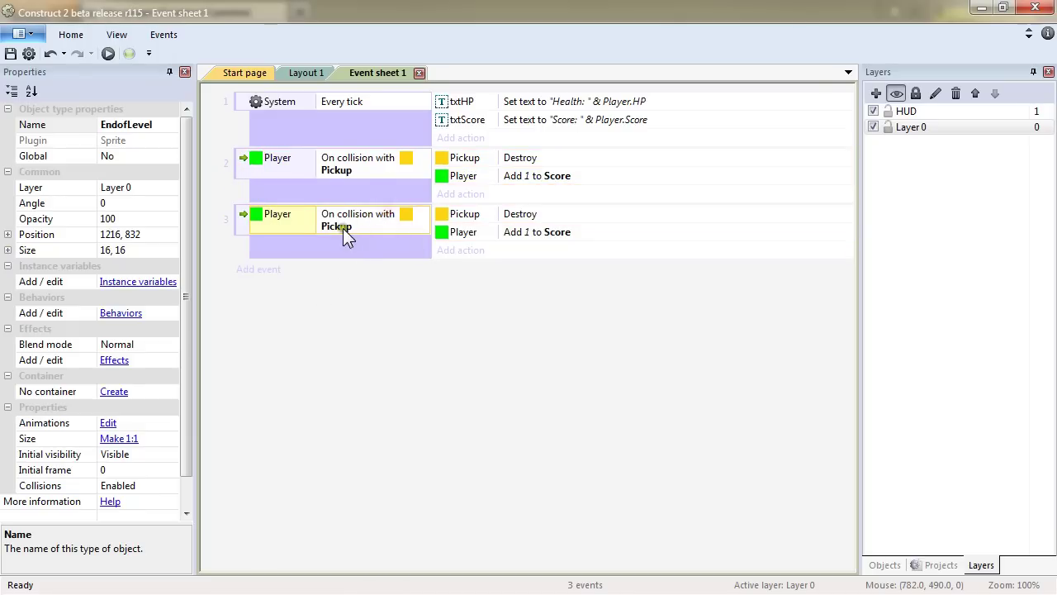
drag(522, 140, 547, 441)
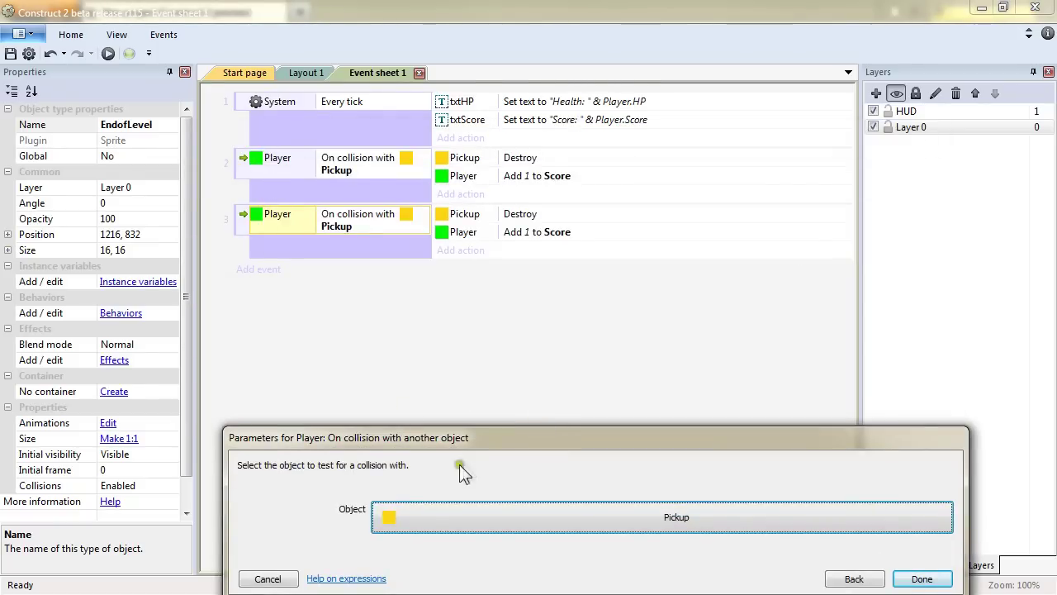
drag(547, 447, 505, 206)
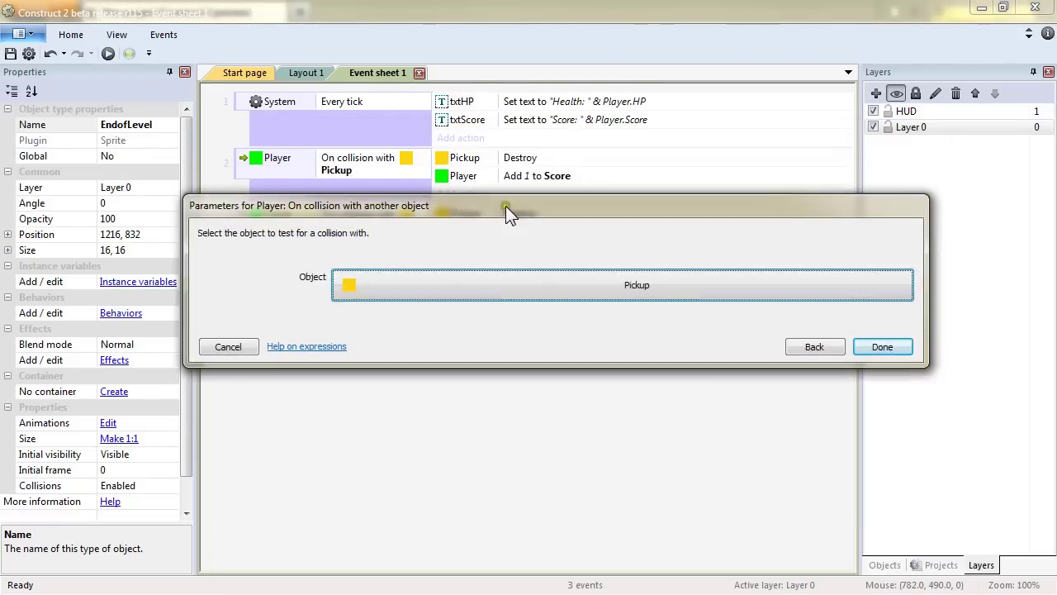
click(594, 284)
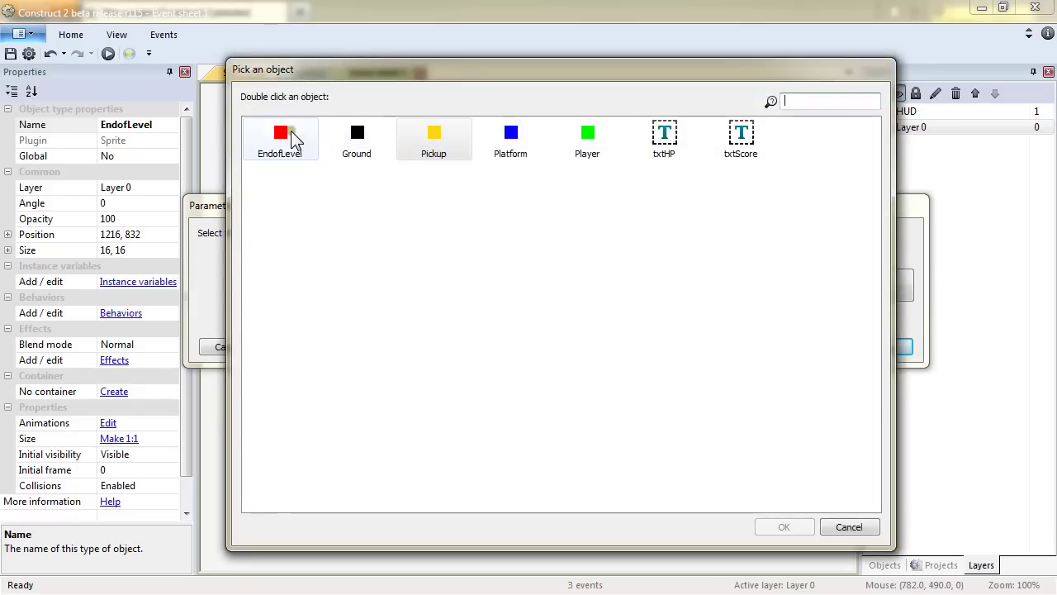
double_click(286, 137)
click(894, 348)
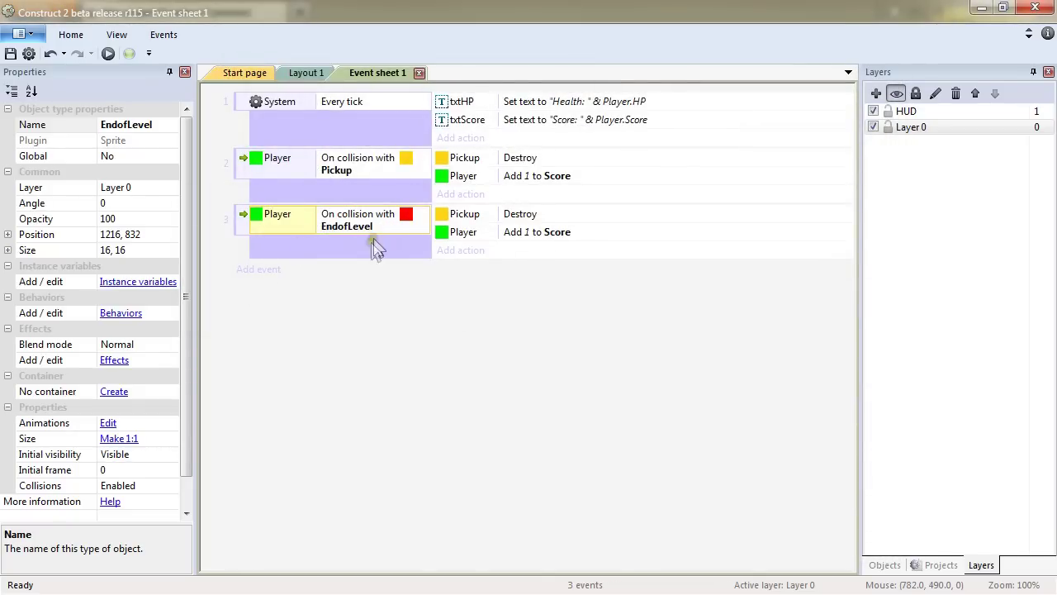
click(377, 350)
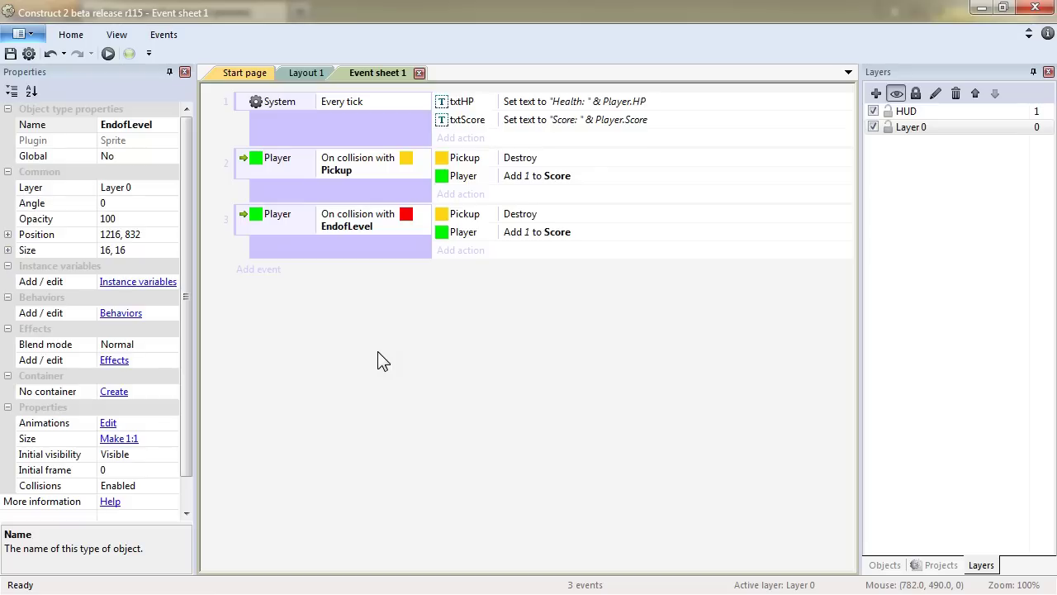
Step: Return to Layout 1 and view the area with the platforms and pickups
click(314, 76)
drag(609, 562, 482, 564)
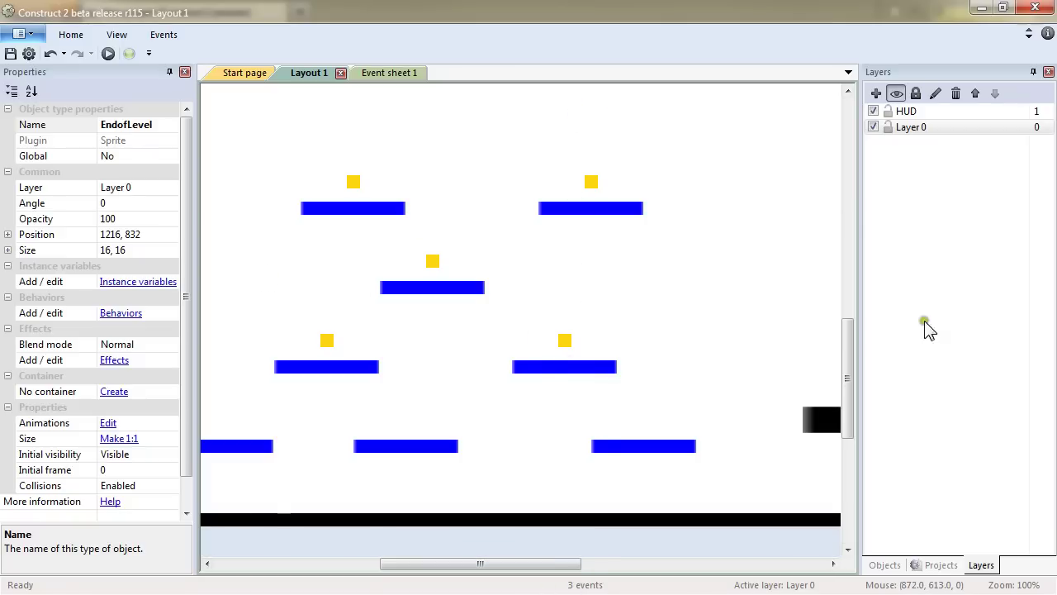
Step: Add a System "Compare two values" condition to the Player–EndofLevel collision event in Event sheet 1
click(389, 74)
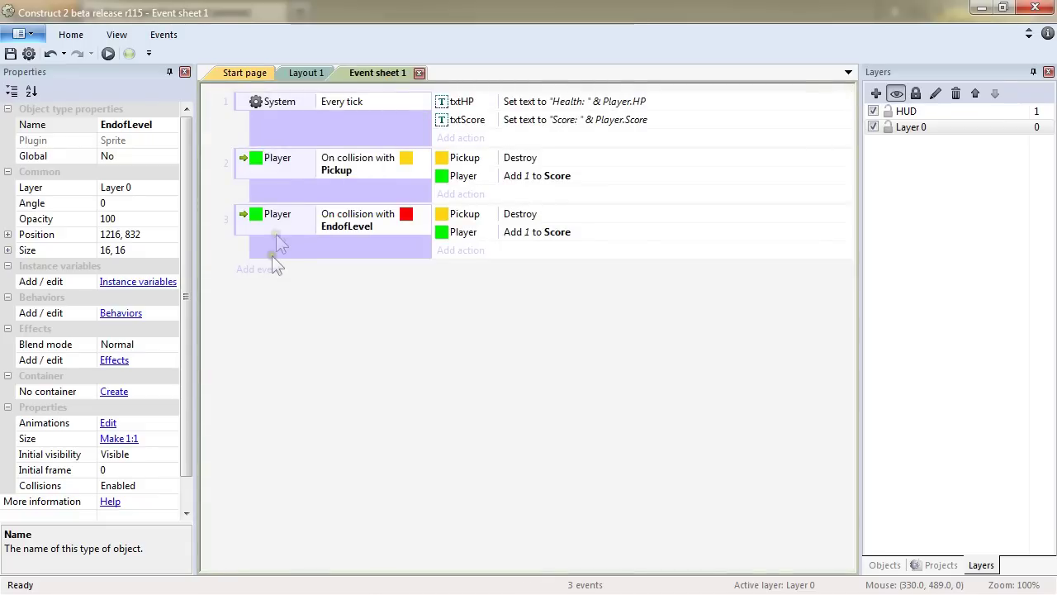
click(242, 223)
right_click(242, 223)
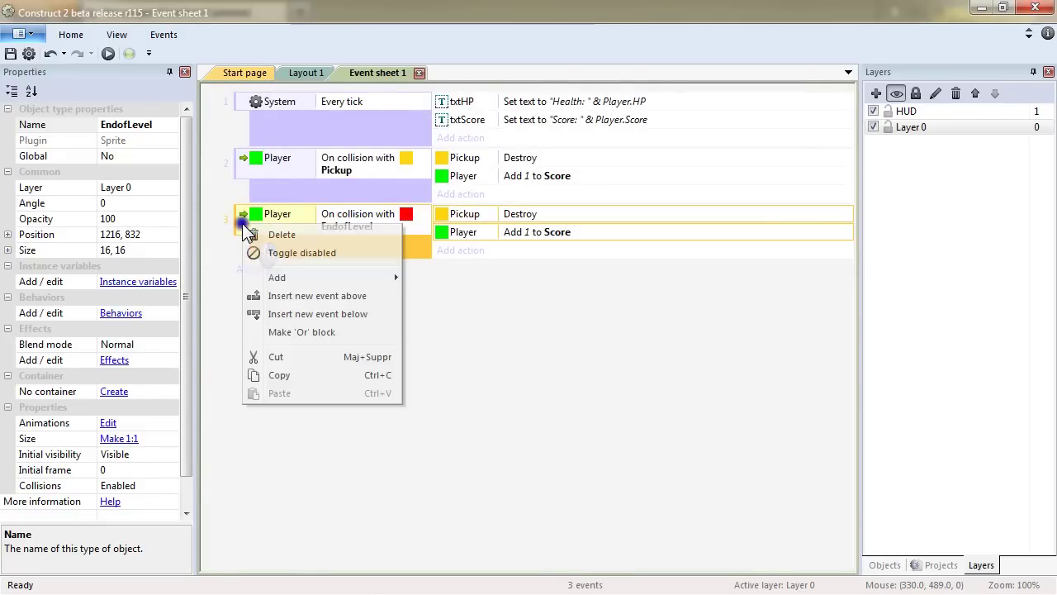
mouse_move(297, 280)
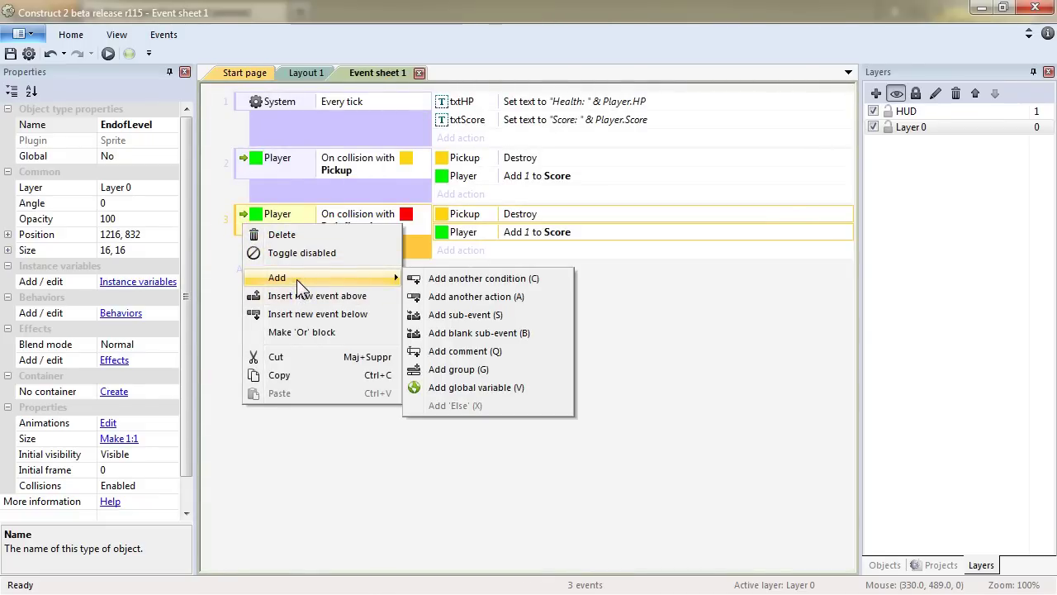
click(500, 281)
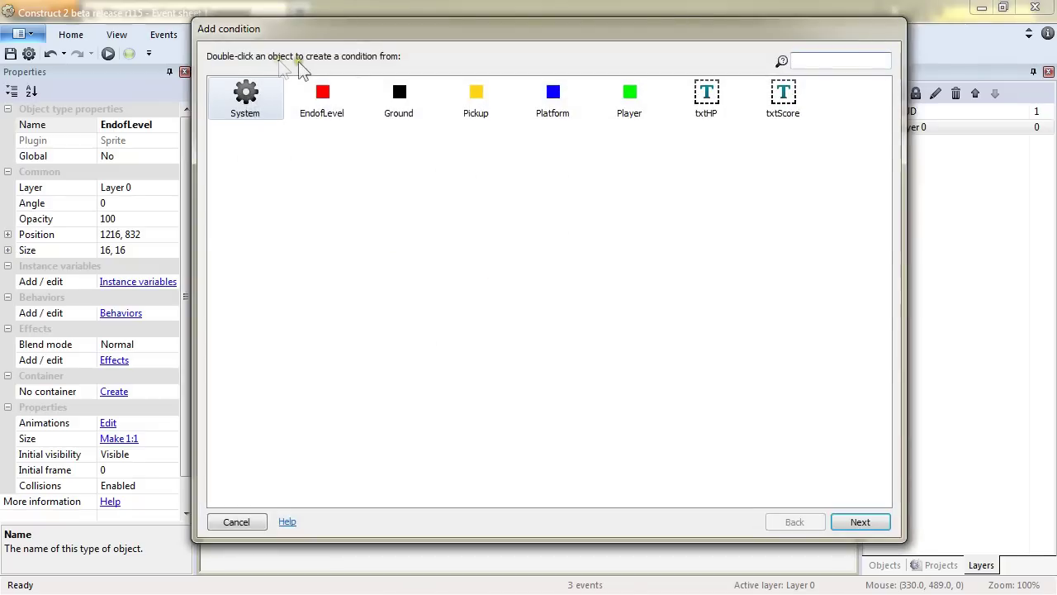
double_click(233, 105)
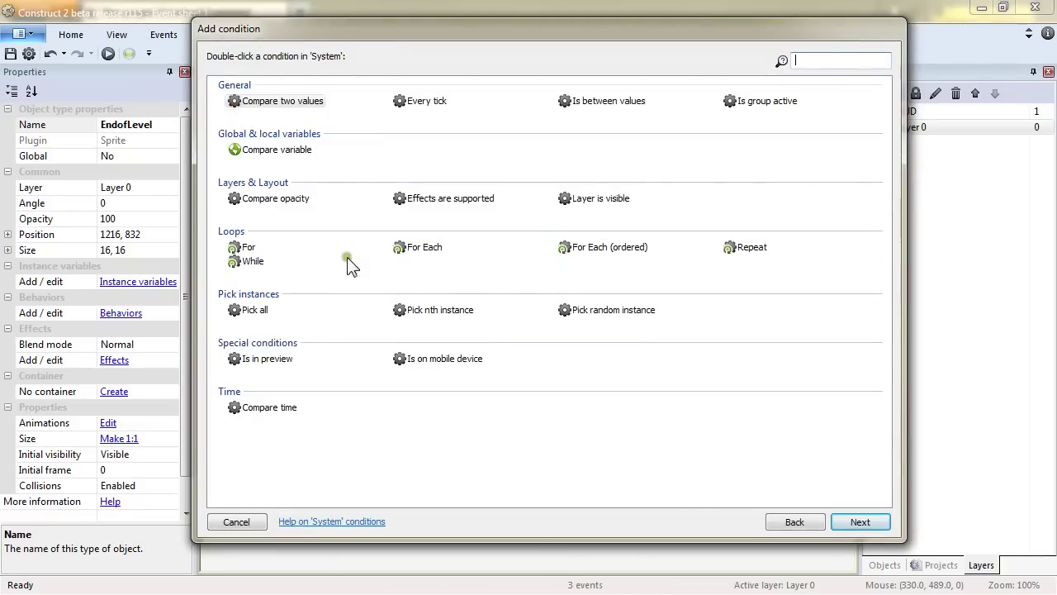
double_click(285, 100)
drag(590, 203, 615, 42)
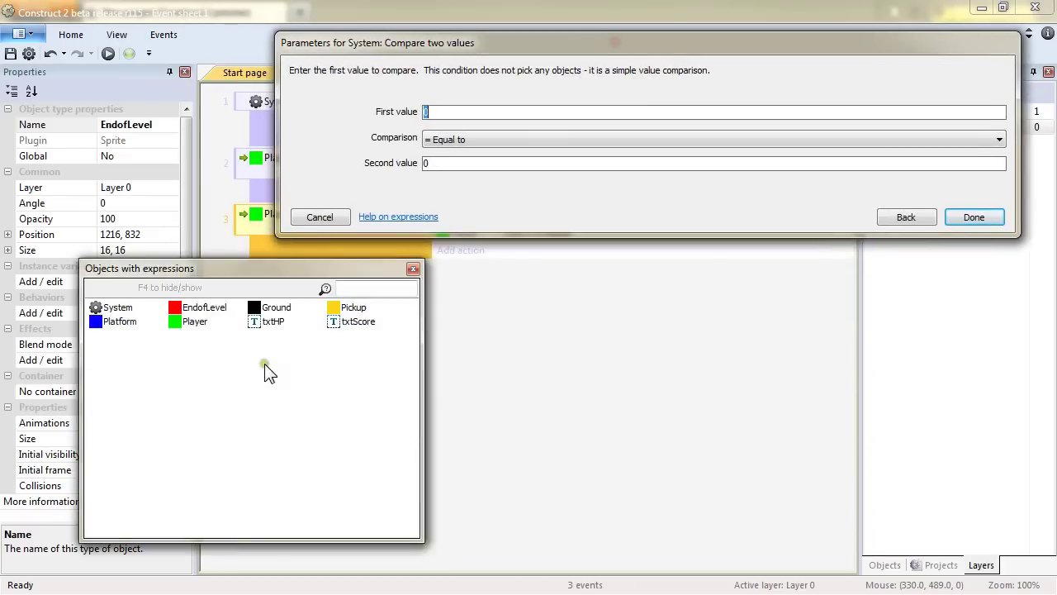
Step: Set the comparison's first value to Pickup.Count, equal to 0, and finish the condition
double_click(353, 309)
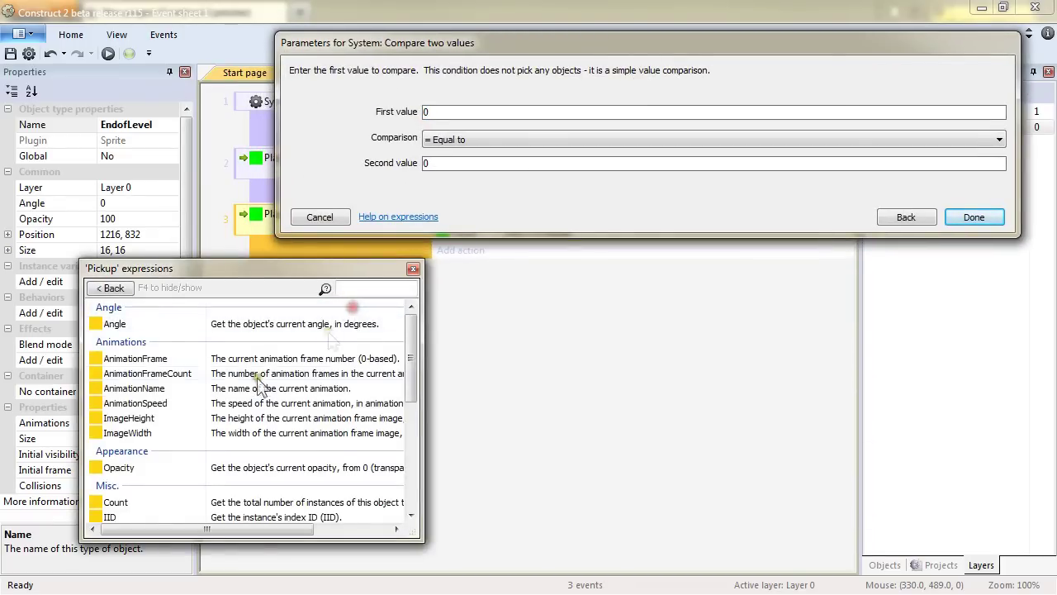
click(121, 504)
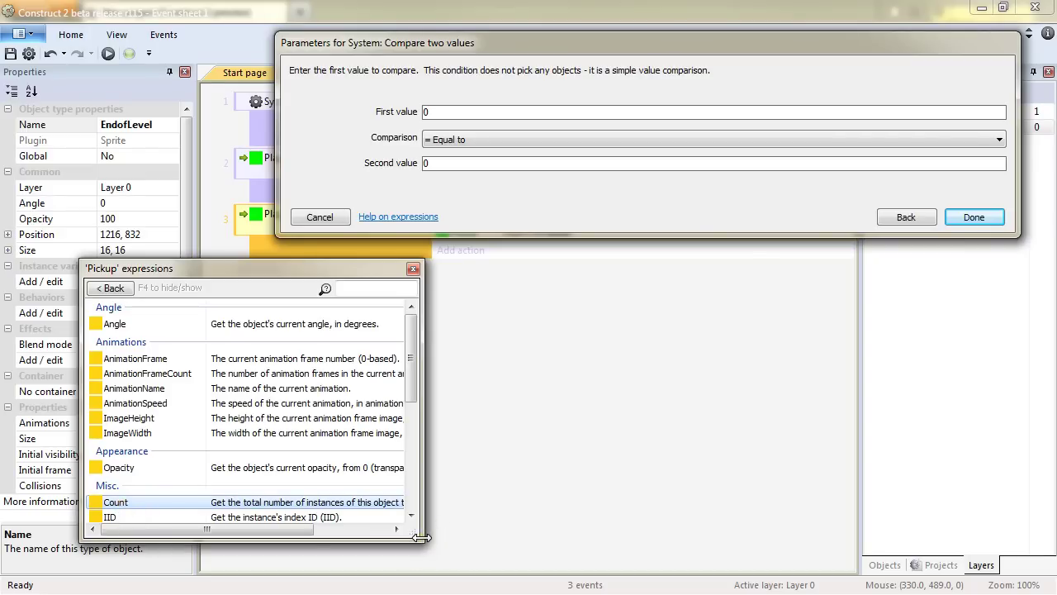
drag(419, 538, 599, 560)
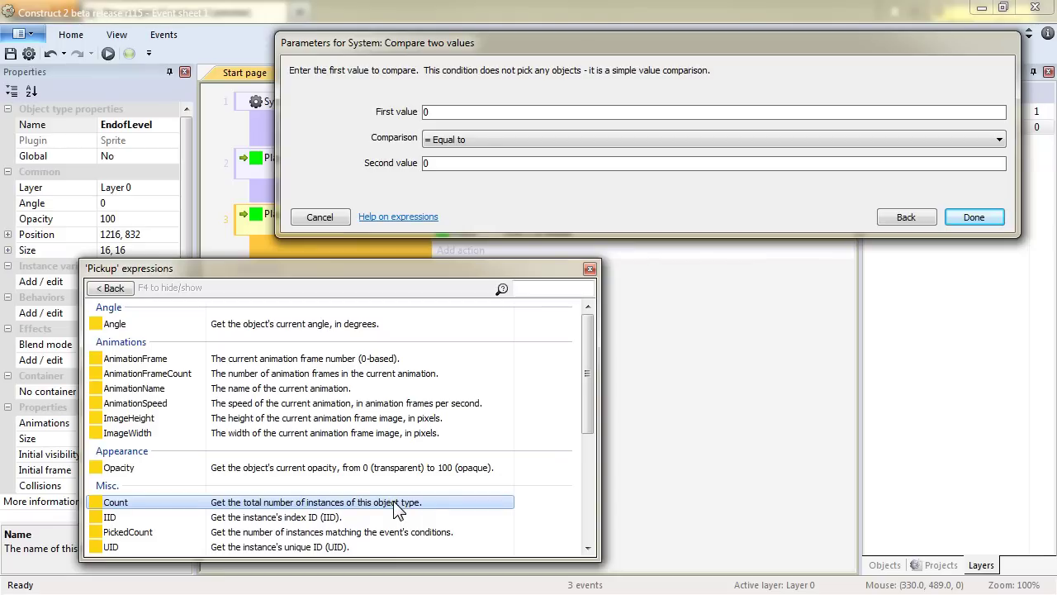
double_click(176, 505)
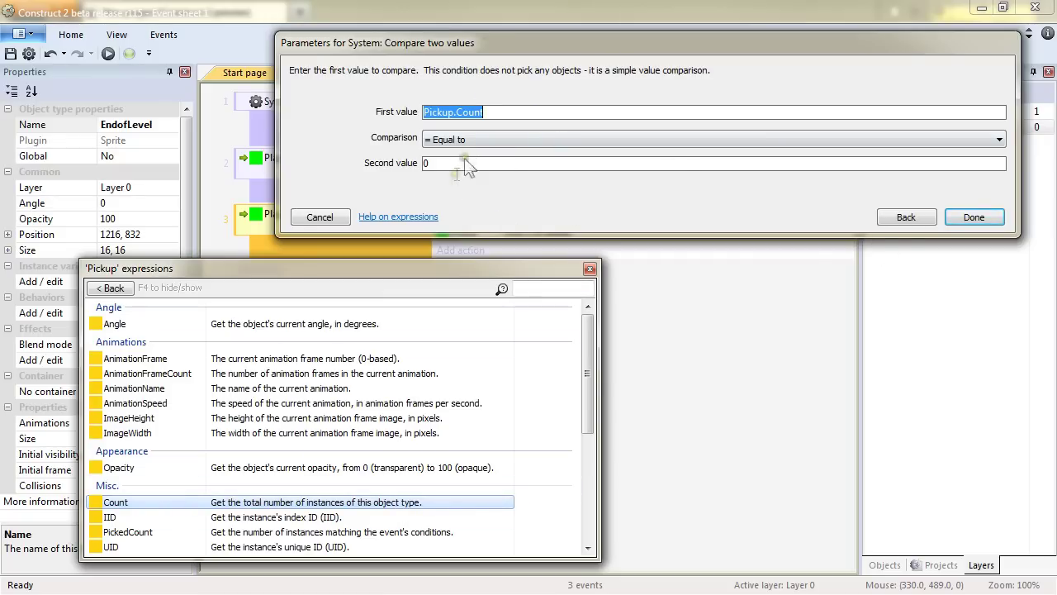
click(977, 214)
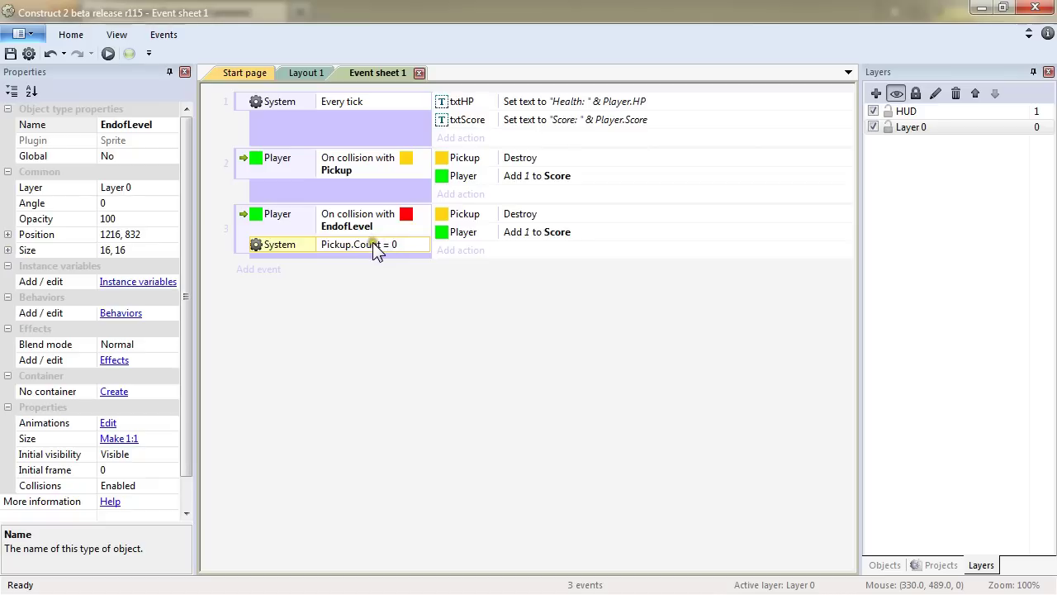
Step: Delete the Pickup Destroy and Player Add to Score actions from the EndofLevel collision event
click(469, 214)
ctrl+click(475, 233)
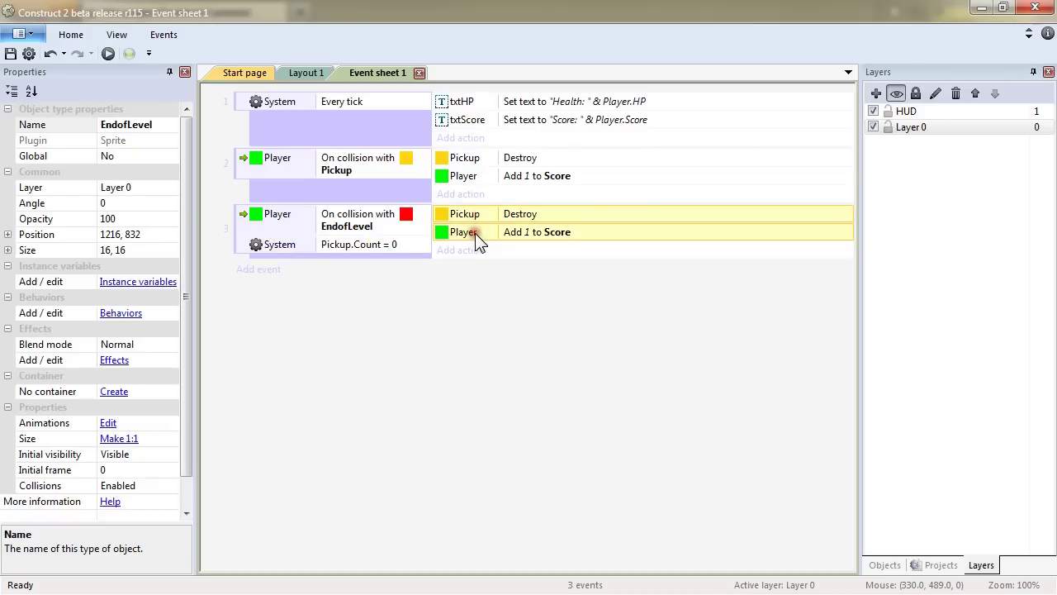
key(Delete)
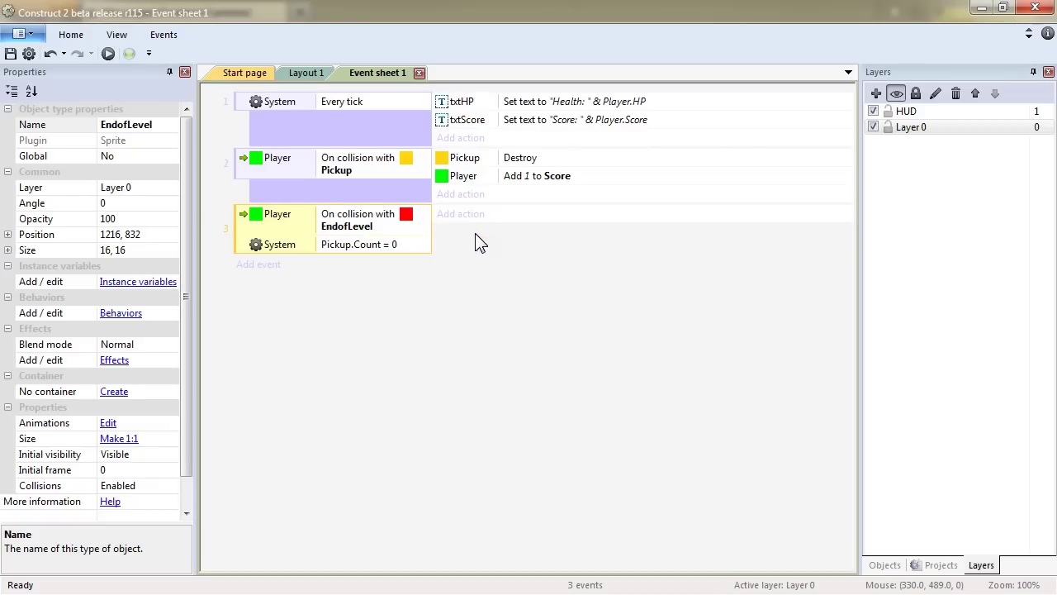
Step: Insert a Text object on the HUD layer of Layout 1, at about 192, 256 inside the dashed window frame
click(307, 72)
drag(857, 406, 869, 289)
drag(519, 567, 465, 566)
drag(850, 275, 853, 262)
click(948, 110)
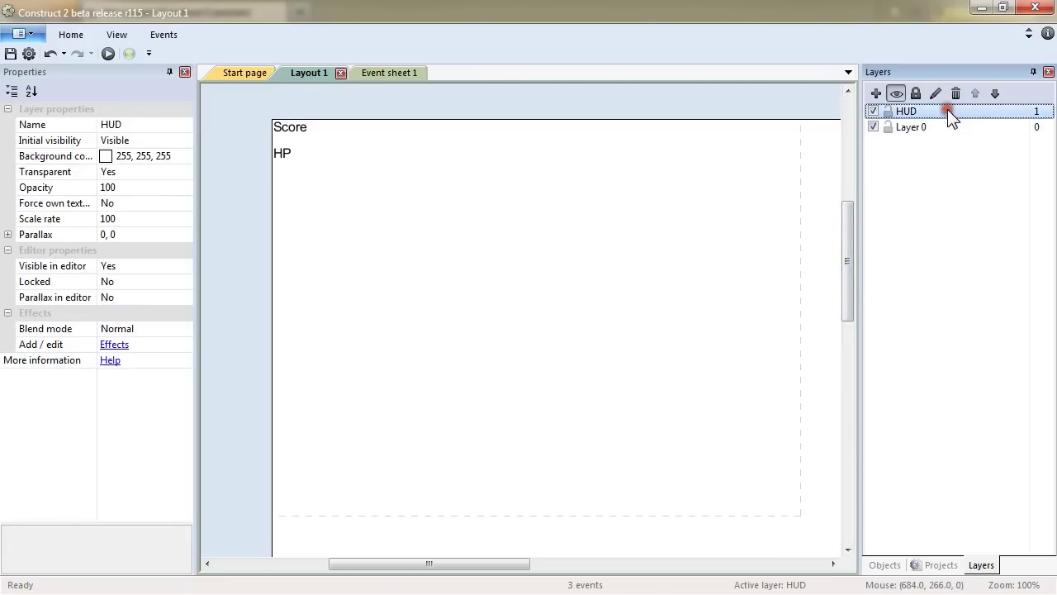
double_click(469, 295)
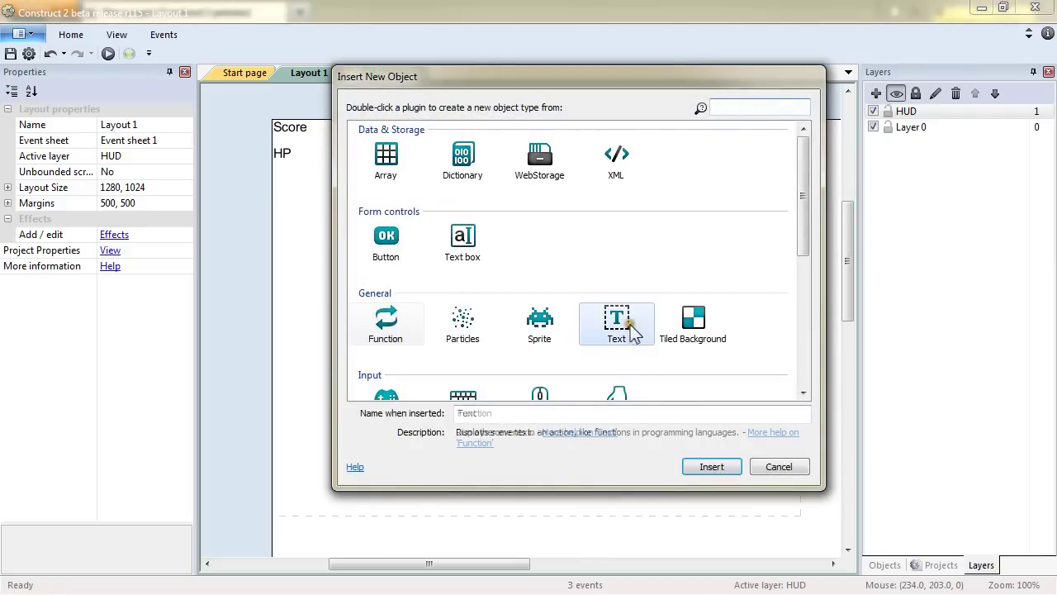
double_click(630, 323)
click(437, 324)
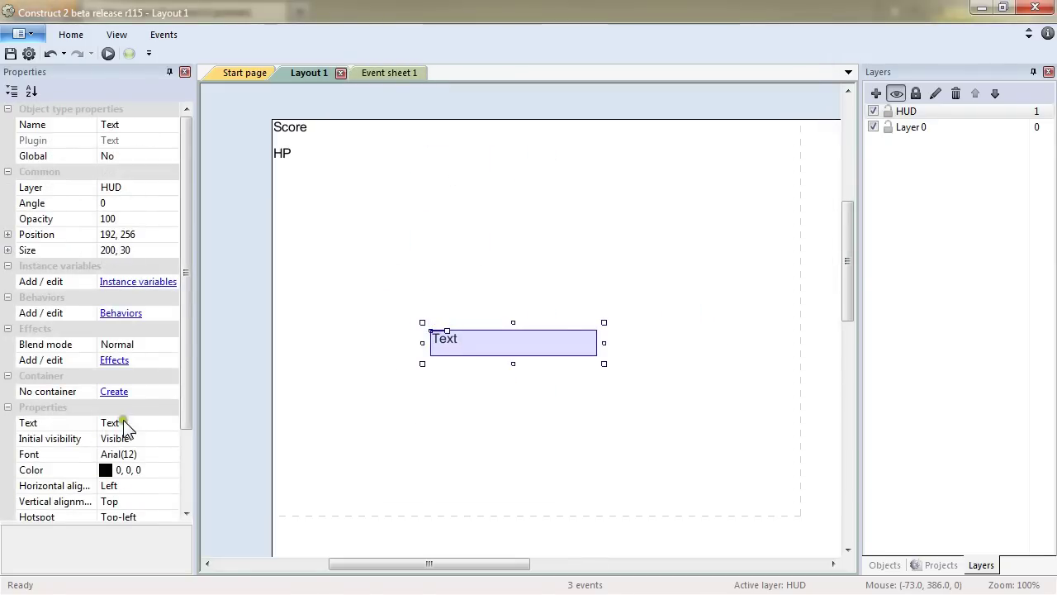
Step: Set the new Text object's displayed text to "CONGRATULATIONS !"
click(122, 422)
text(CONG)
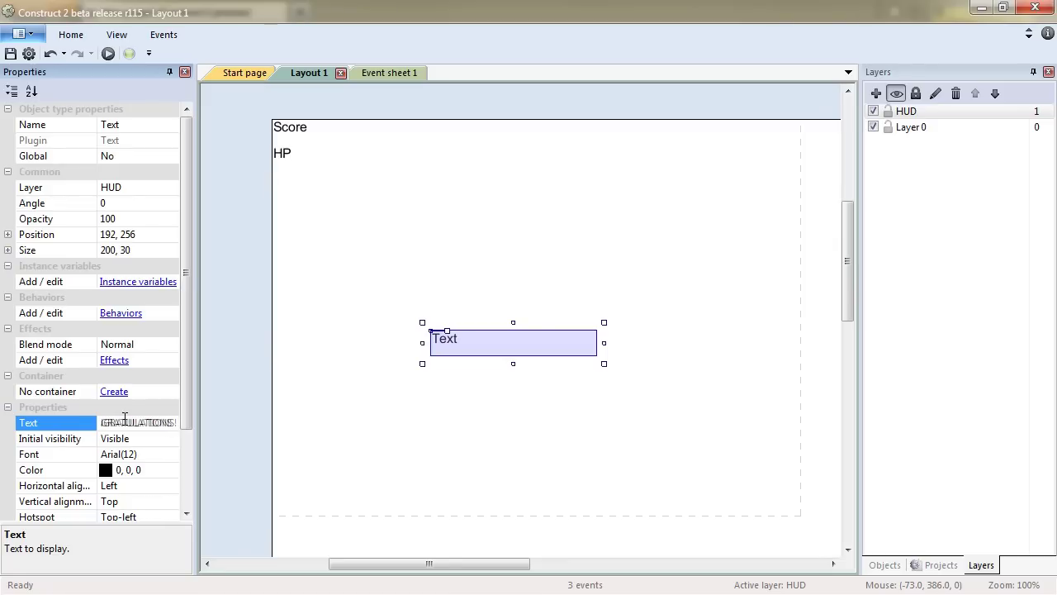
text(RATULATIONS !)
key(Return)
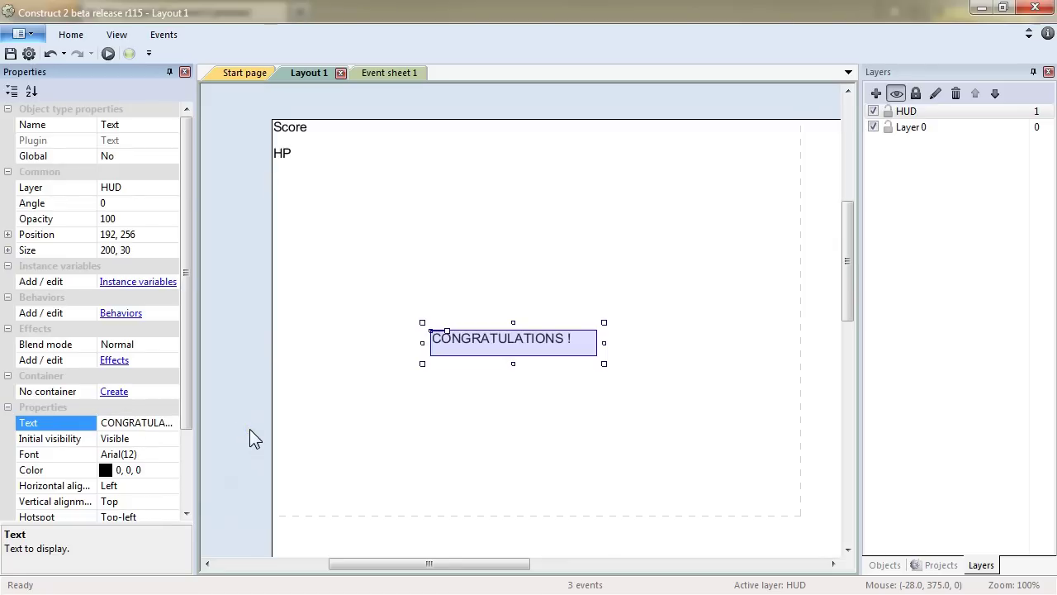
Step: Change the congratulations text's font to Arial bold (Gras), size 20
click(173, 454)
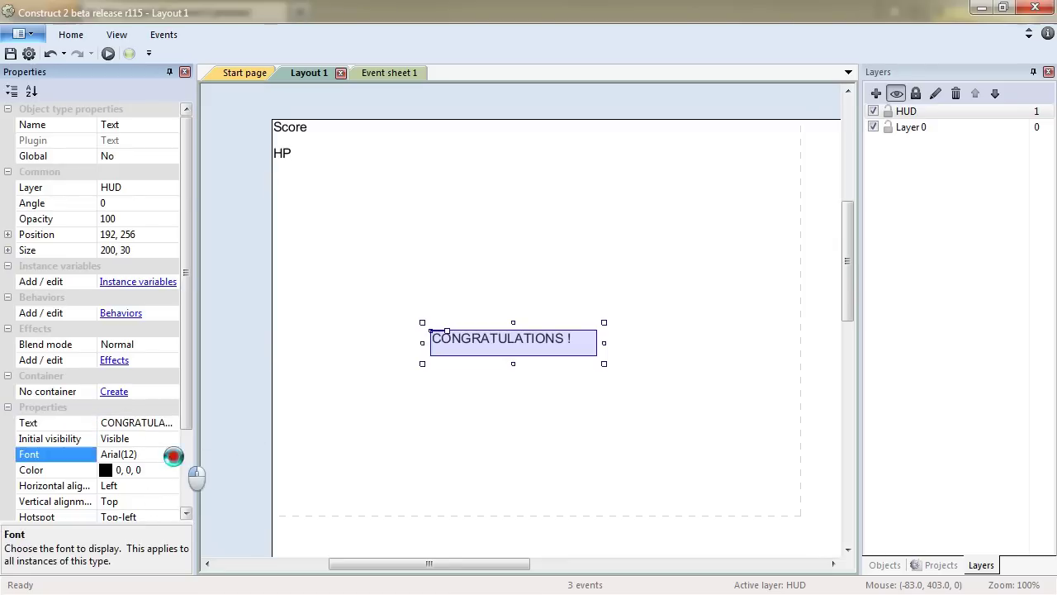
click(173, 454)
click(504, 254)
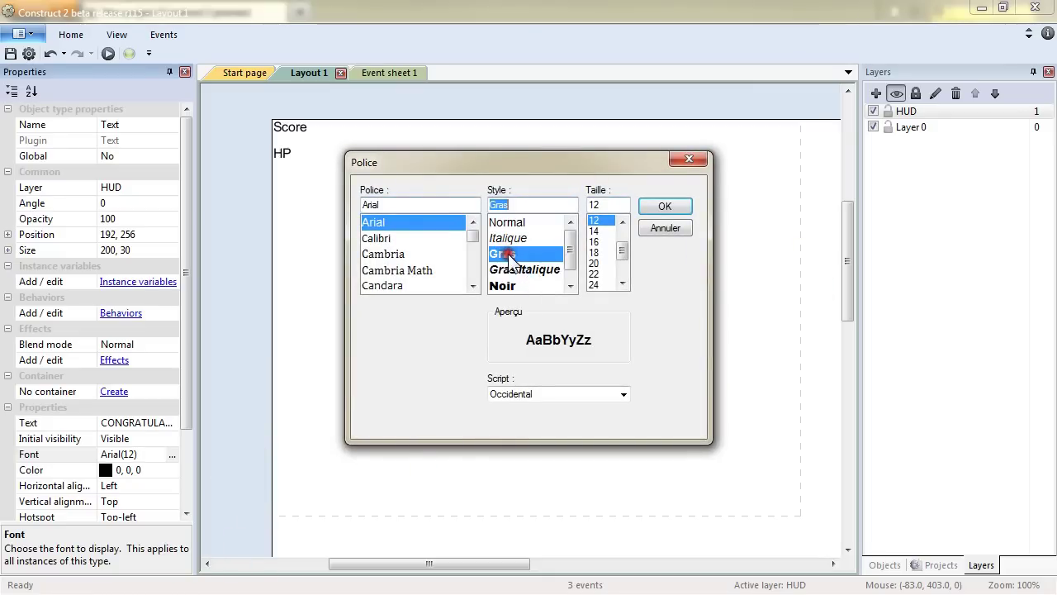
click(596, 242)
click(594, 263)
click(665, 206)
Step: Resize the congratulations text box to 384 × 64 at position 128, 224 and centre its text horizontally
drag(604, 323, 751, 281)
drag(647, 322, 595, 330)
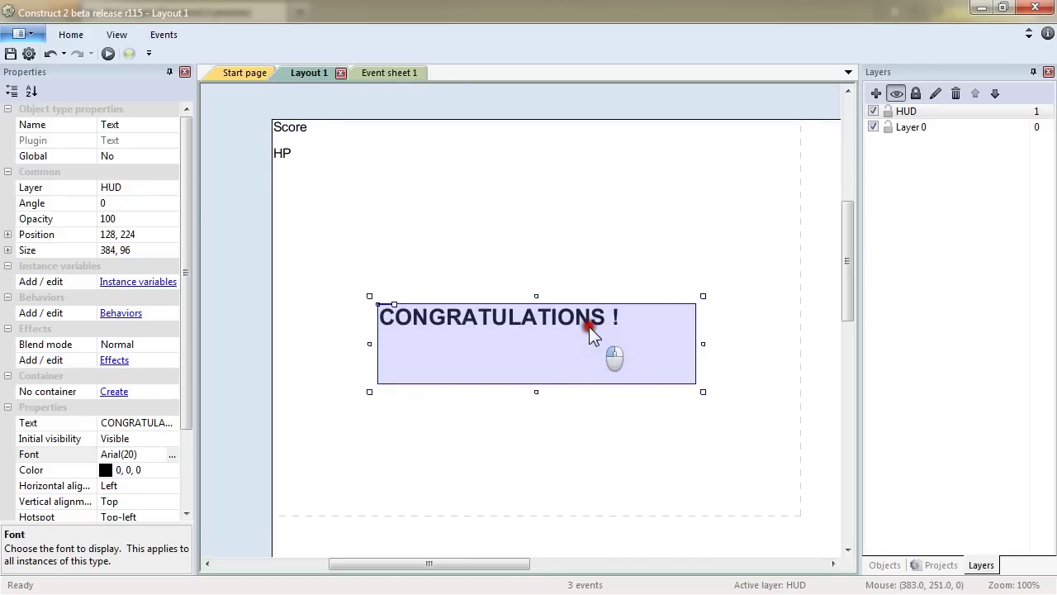
click(171, 487)
click(145, 510)
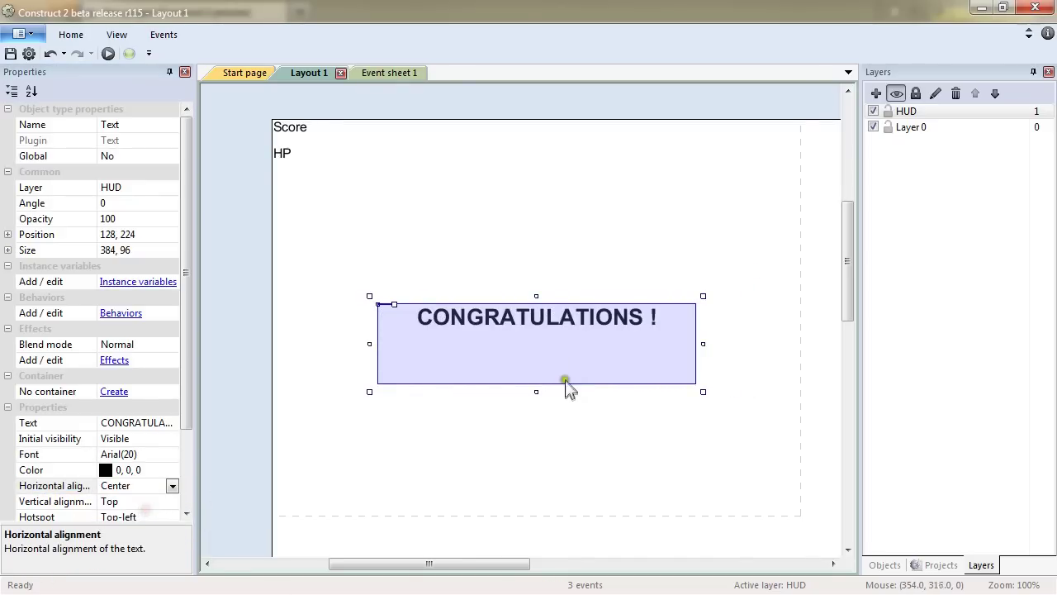
click(534, 389)
drag(534, 388, 534, 364)
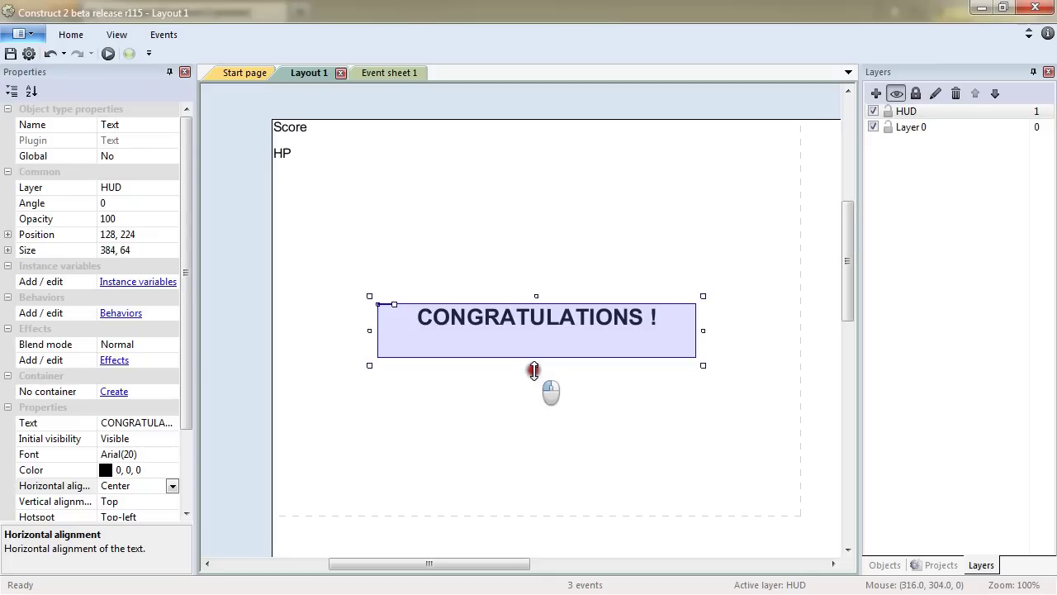
Step: Set the congratulations text's initial visibility to Invisible
click(186, 495)
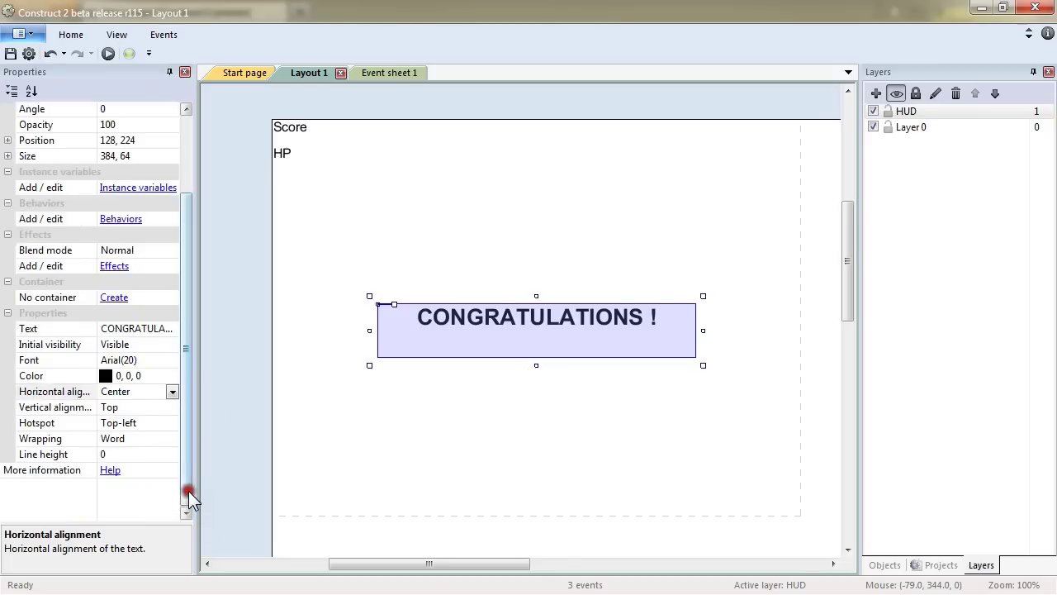
click(145, 346)
click(173, 346)
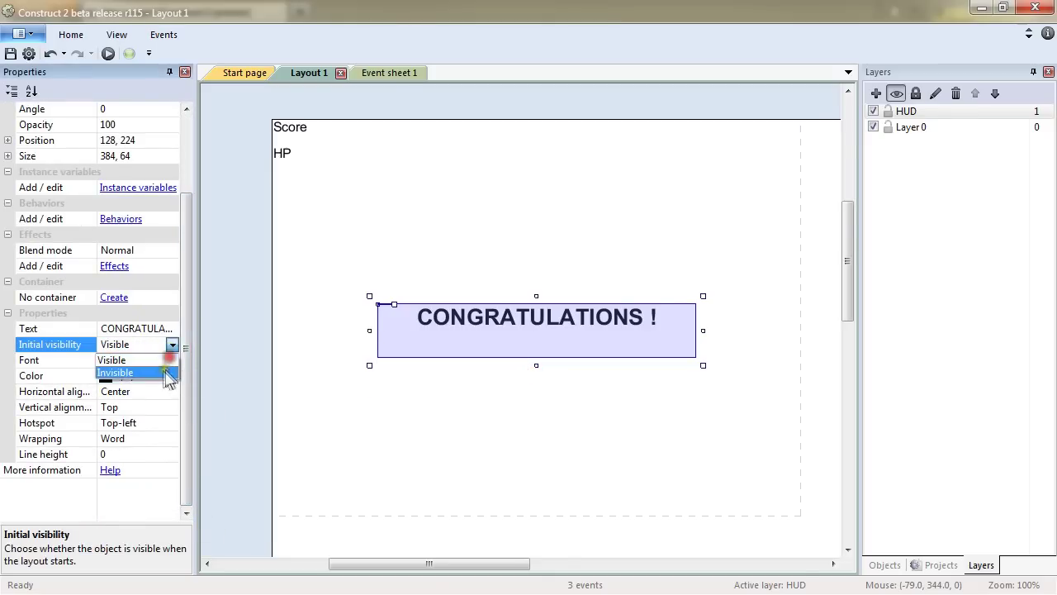
click(157, 371)
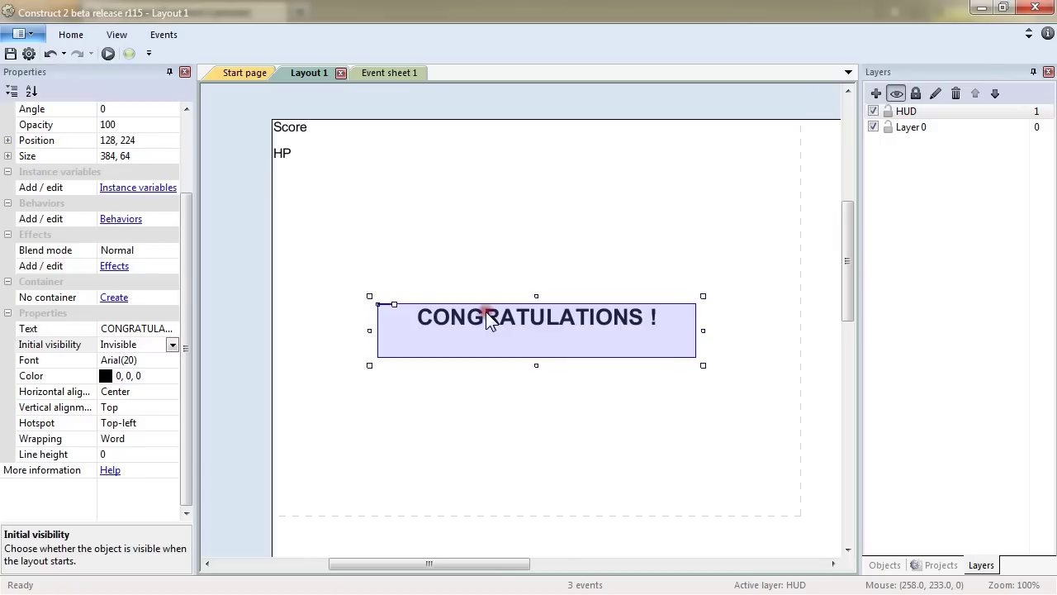
Step: Rename the congratulations Text object as txtCongrats
click(189, 341)
drag(189, 345, 194, 196)
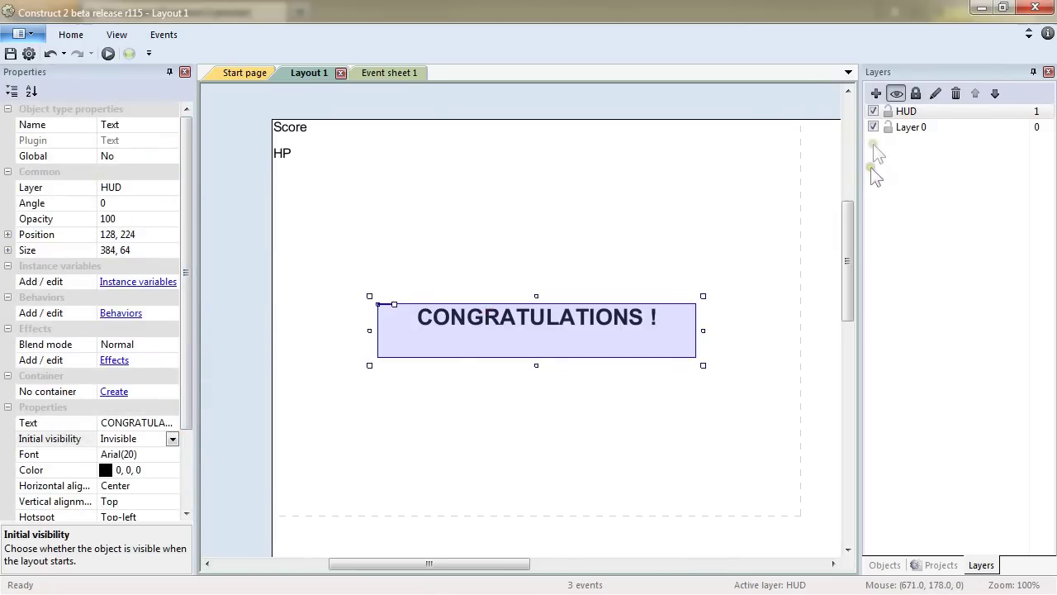
click(907, 112)
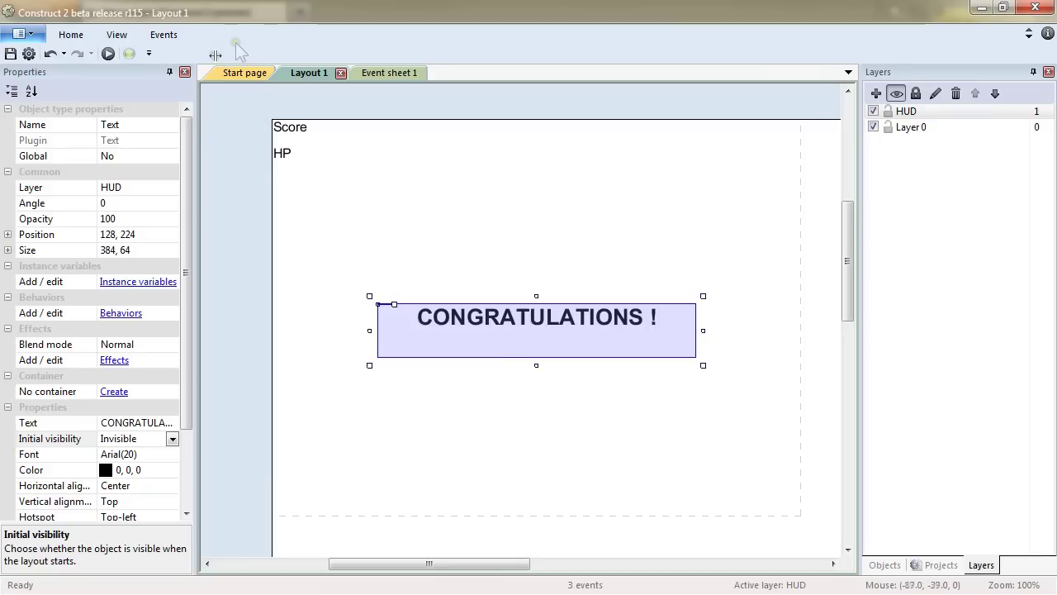
click(137, 125)
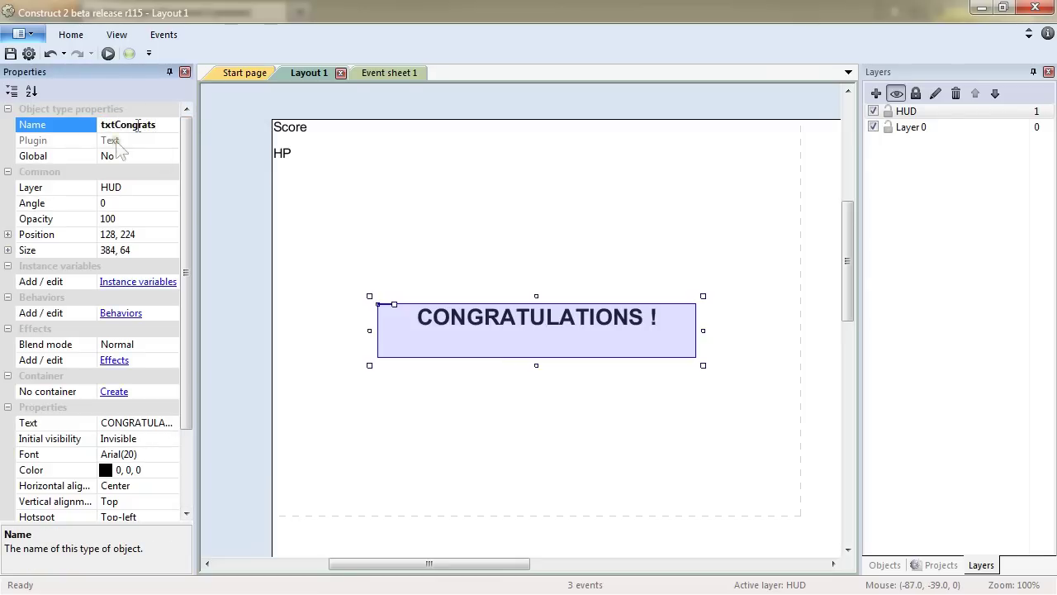
Step: Add a txtCongrats Set visible action with visibility Visible to the EndofLevel collision event in Event sheet 1
click(390, 73)
click(459, 214)
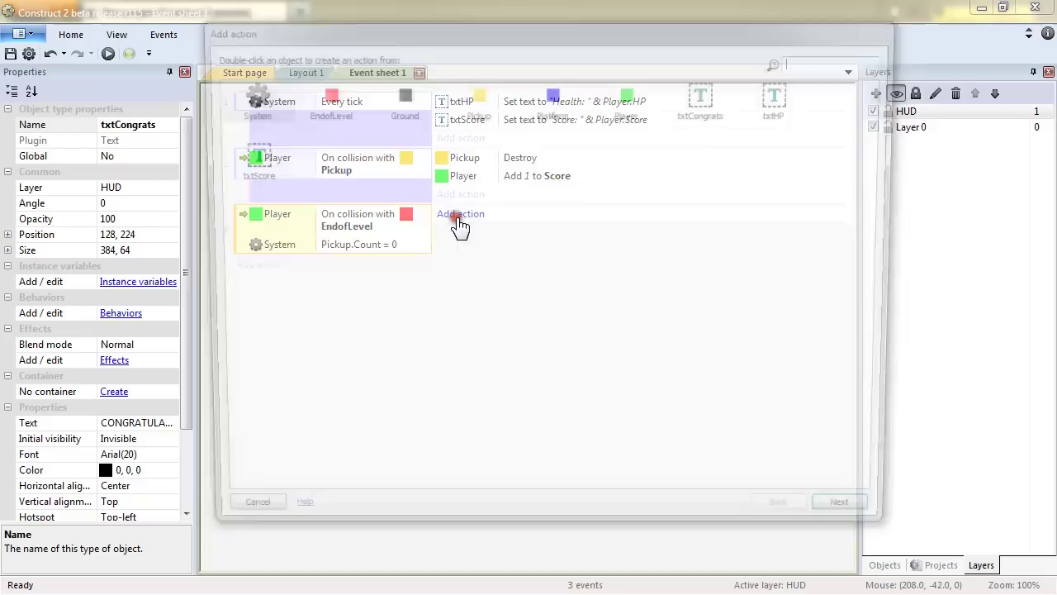
double_click(700, 100)
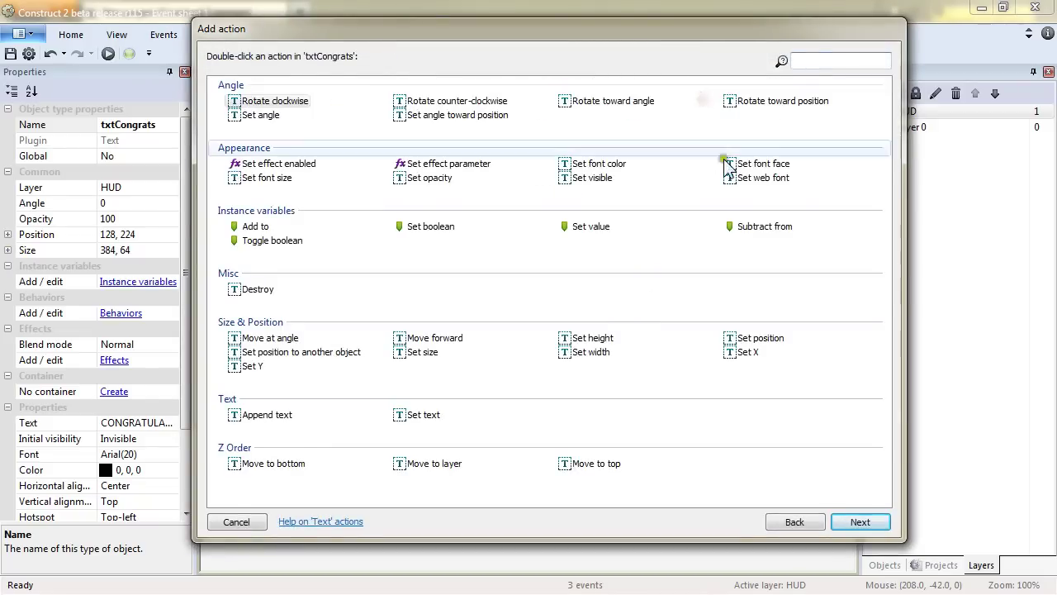
double_click(591, 176)
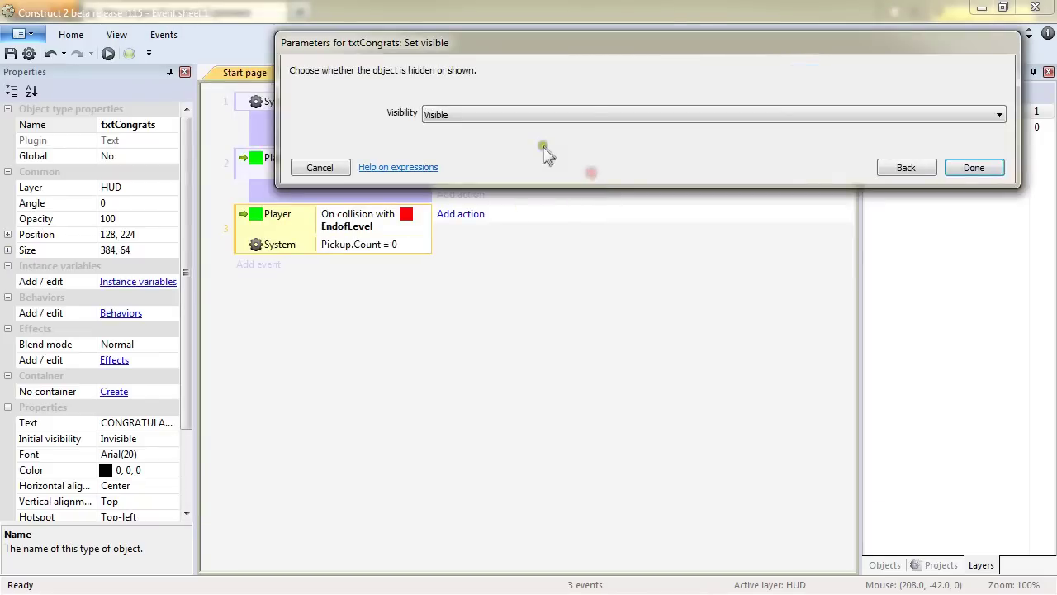
click(962, 170)
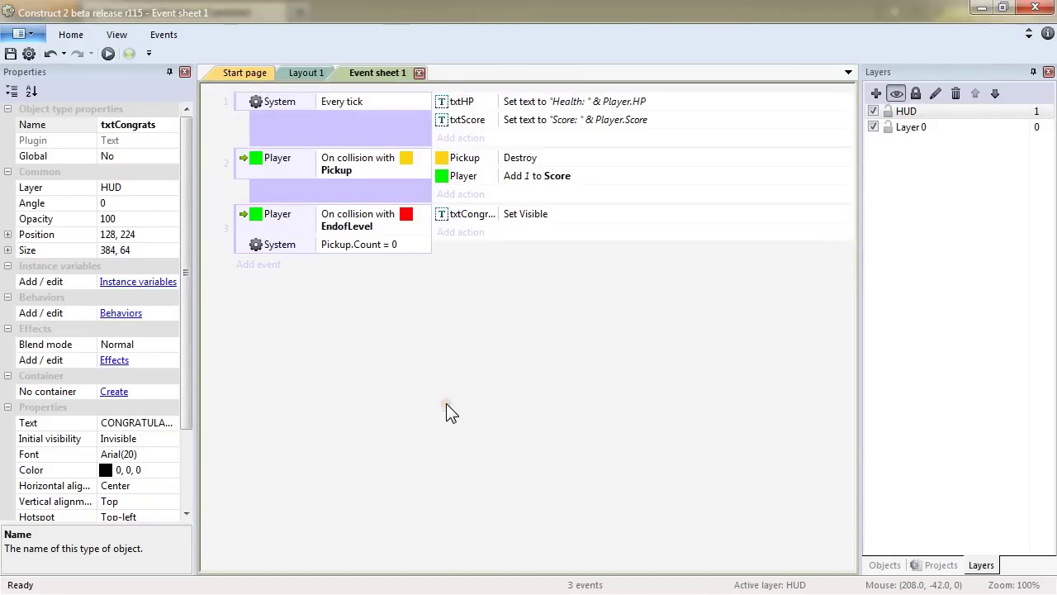
Step: Preview the game in the browser, collecting all the pickups with the Player and moving it onto the red EndofLevel sprite
key(F5)
key(Right)
key(Up)
key(Up)
key(Up)
key(Right)
key(Left)
key(Up)
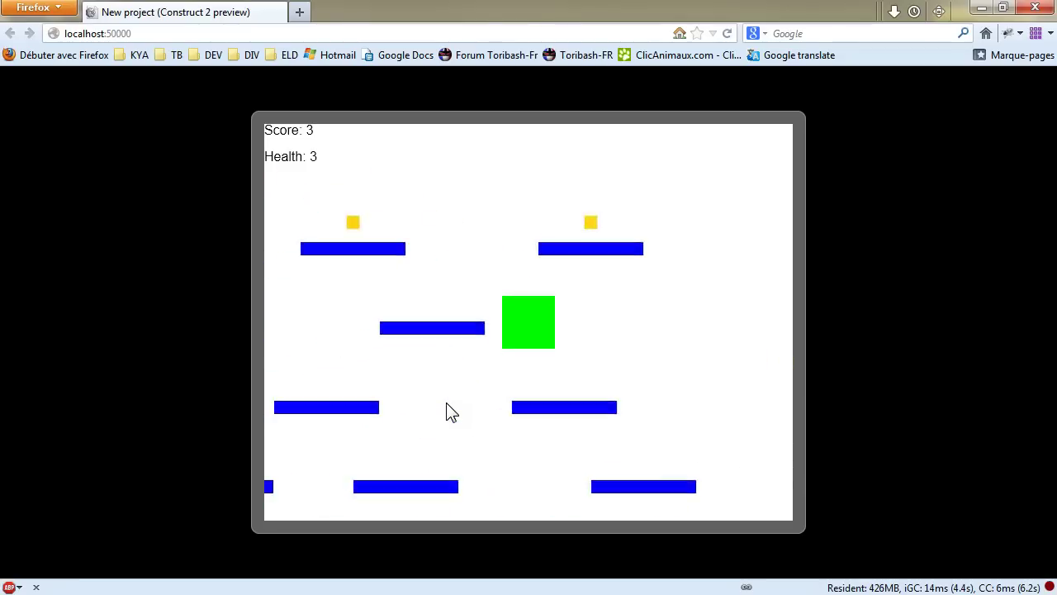
key(Up)
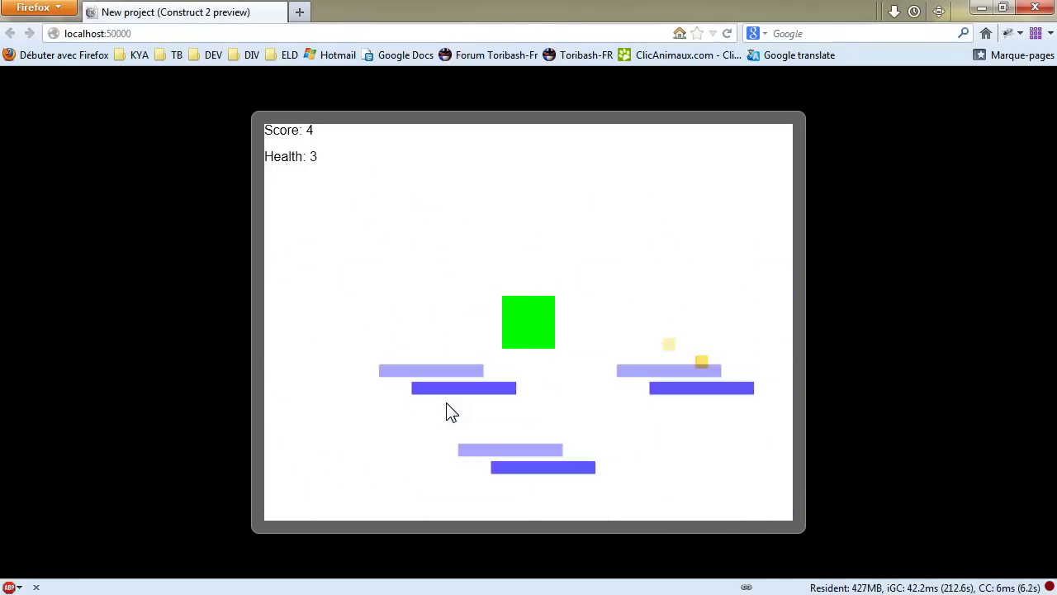
key(Left)
key(Right)
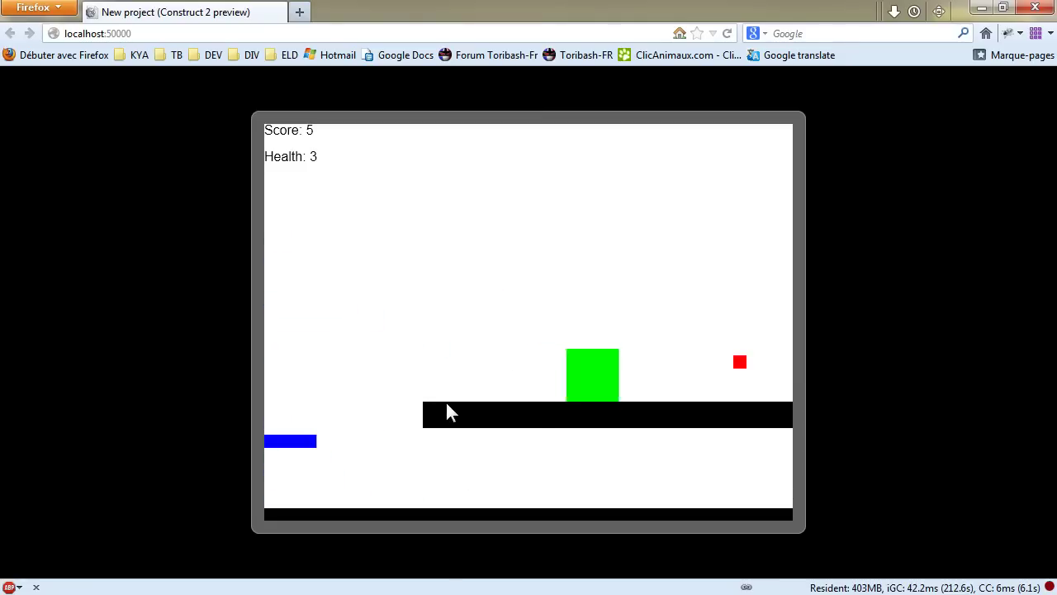
key(Right)
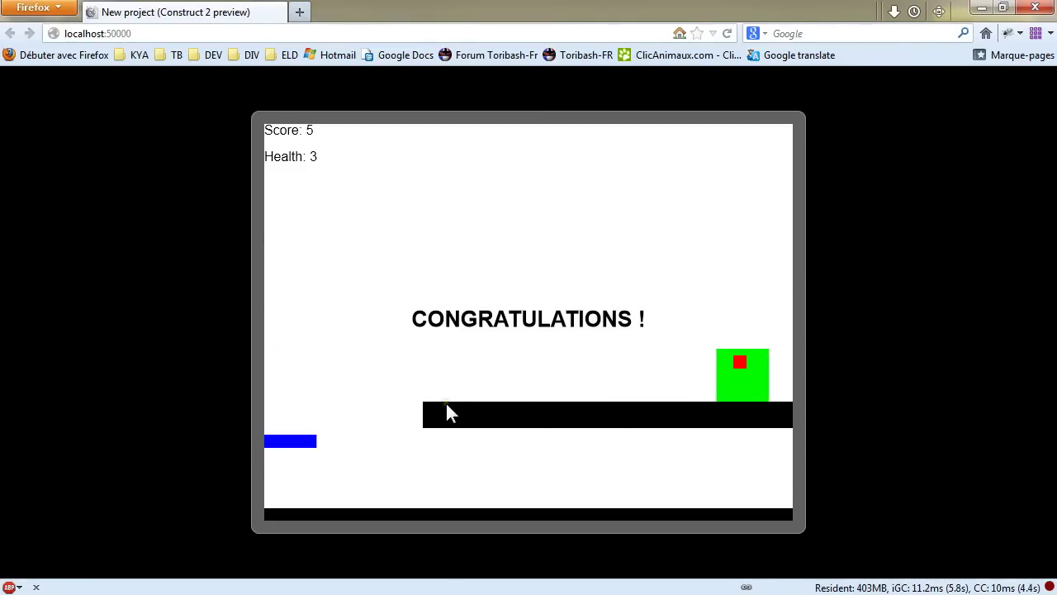